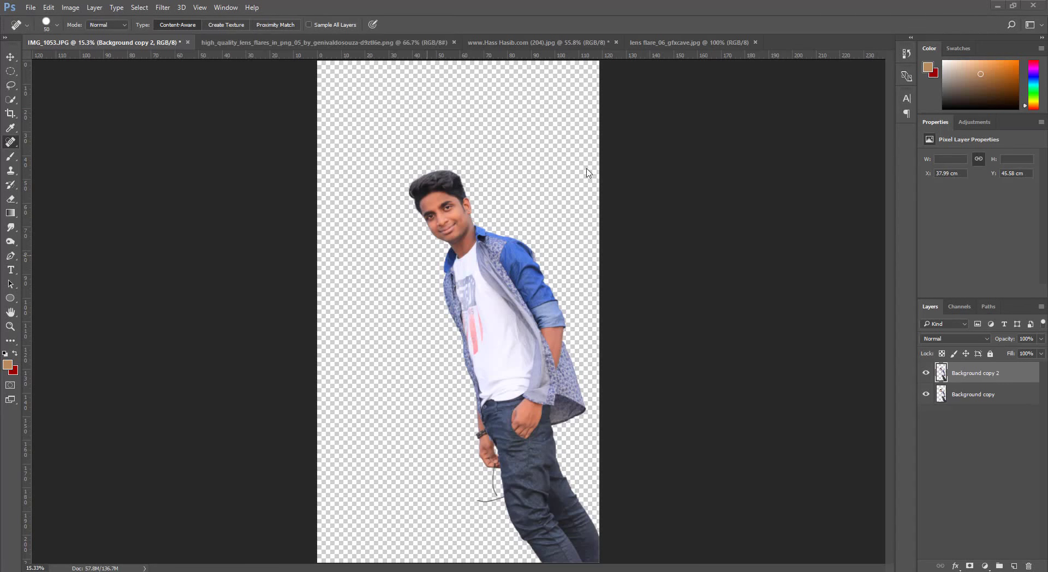
# Zoom and pan over the cut-out man's hair edges, then fit the image on screen.
pyautogui.hotkey('ctrl', 'Tab')
pyautogui.hotkey('ctrl', 'Tab')
pyautogui.hotkey('ctrl', 'Tab')
pyautogui.hotkey('ctrl', 'Tab')
pyautogui.scroll(5, 394, 203)
pyautogui.scroll(5, 443, 229)
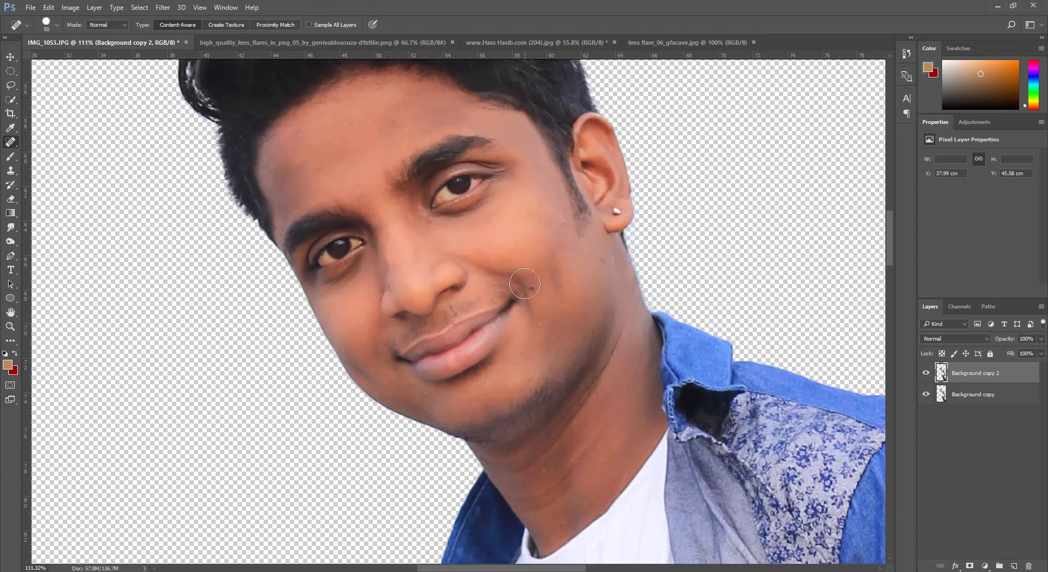
pyautogui.press('[')
pyautogui.scroll(-5, 535, 377)
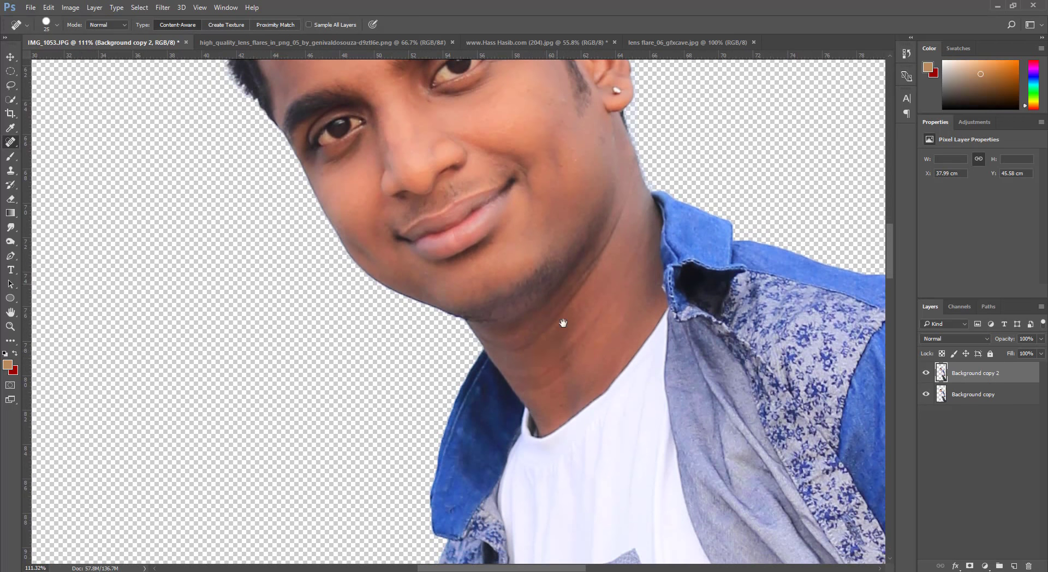
pyautogui.scroll(3, 561, 323)
pyautogui.moveTo(564, 191); pyautogui.dragTo(597, 295)
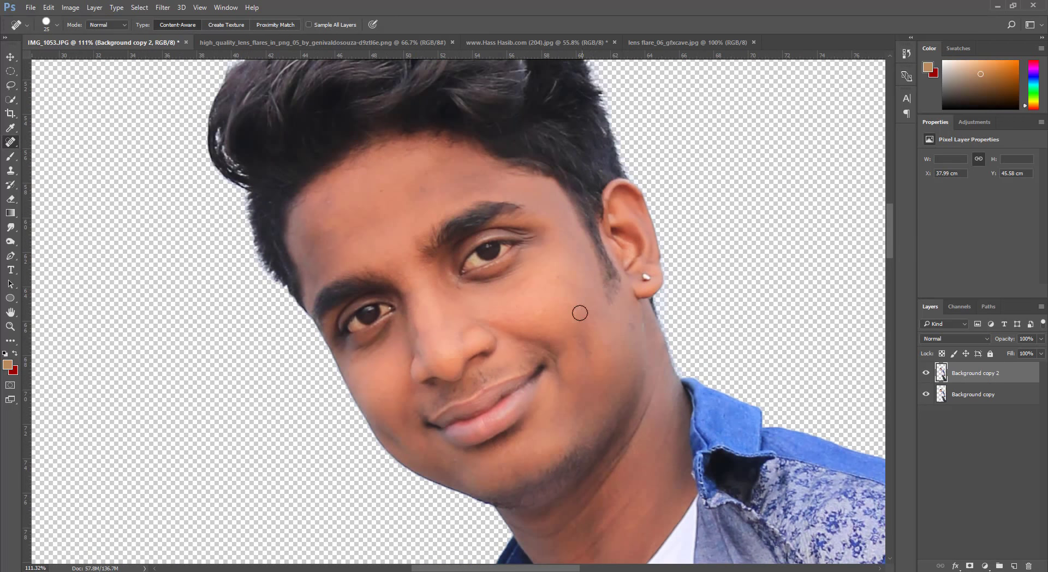
pyautogui.scroll(3, 431, 248)
pyautogui.scroll(-4, 449, 254)
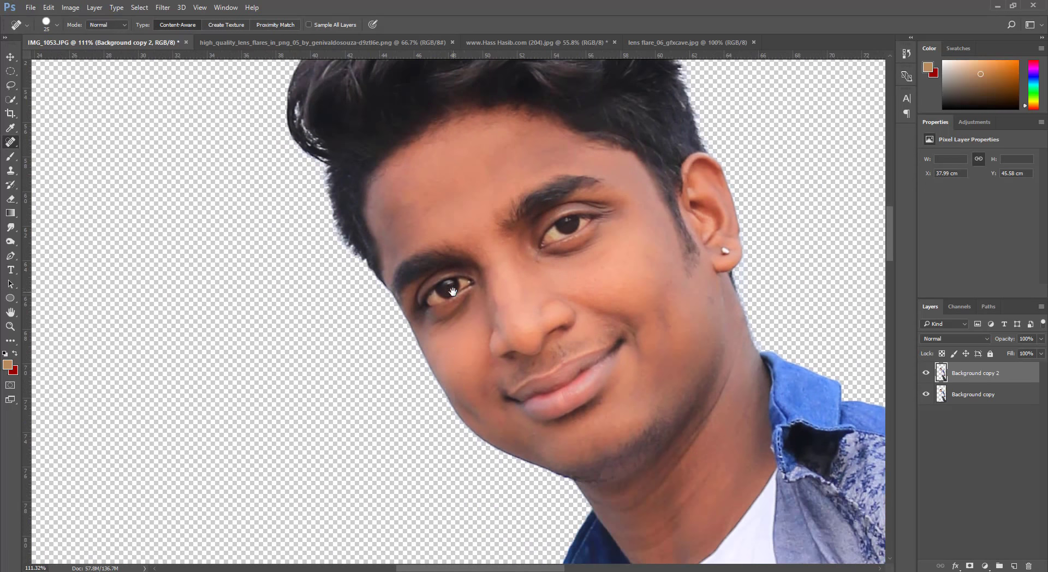
pyautogui.scroll(3, 475, 339)
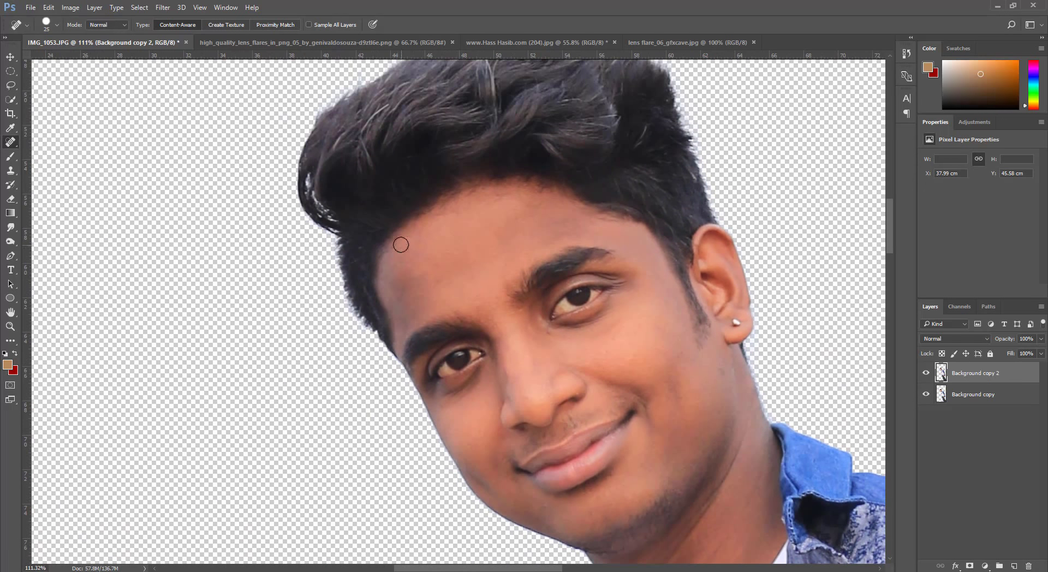
pyautogui.scroll(-5, 715, 368)
pyautogui.scroll(-5, 678, 246)
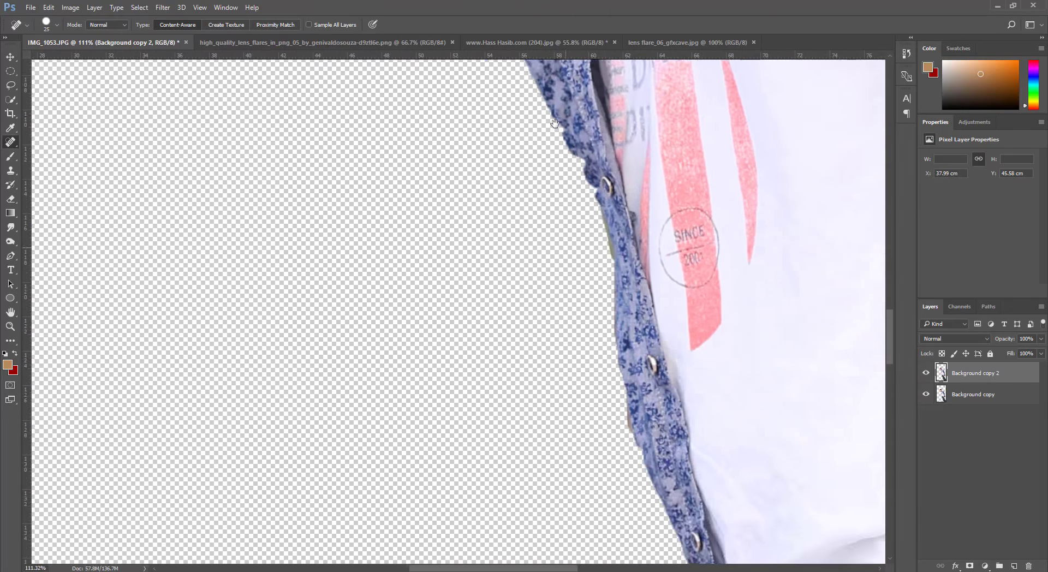
pyautogui.scroll(-5, 580, 320)
pyautogui.scroll(-5, 514, 354)
pyautogui.hotkey('ctrl', '0')
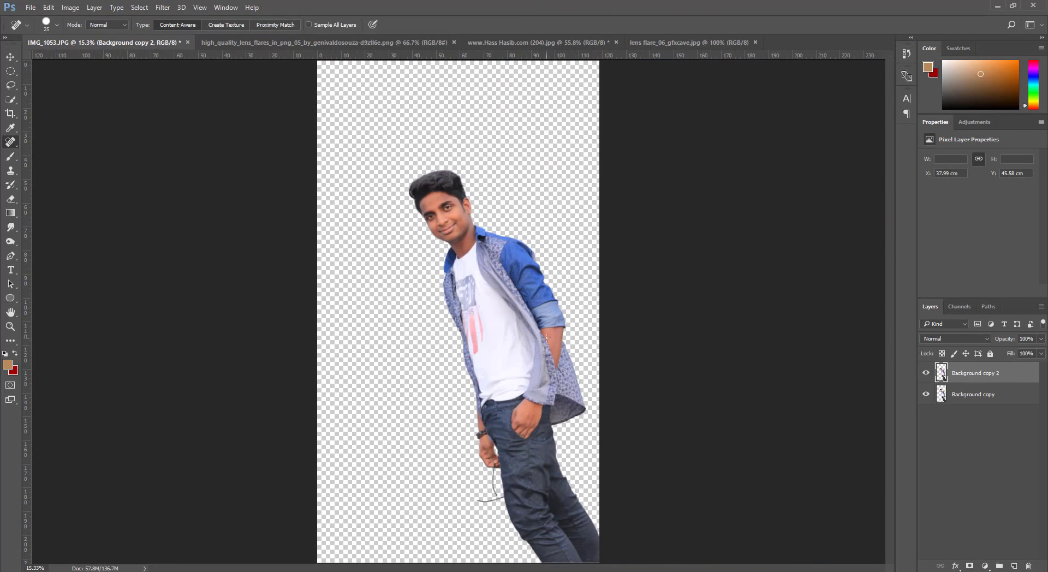
# Drag the cut-out man into the meadow photo and scale him down to fit.
pyautogui.press('v')
pyautogui.moveTo(383, 180); pyautogui.dragTo(504, 229)
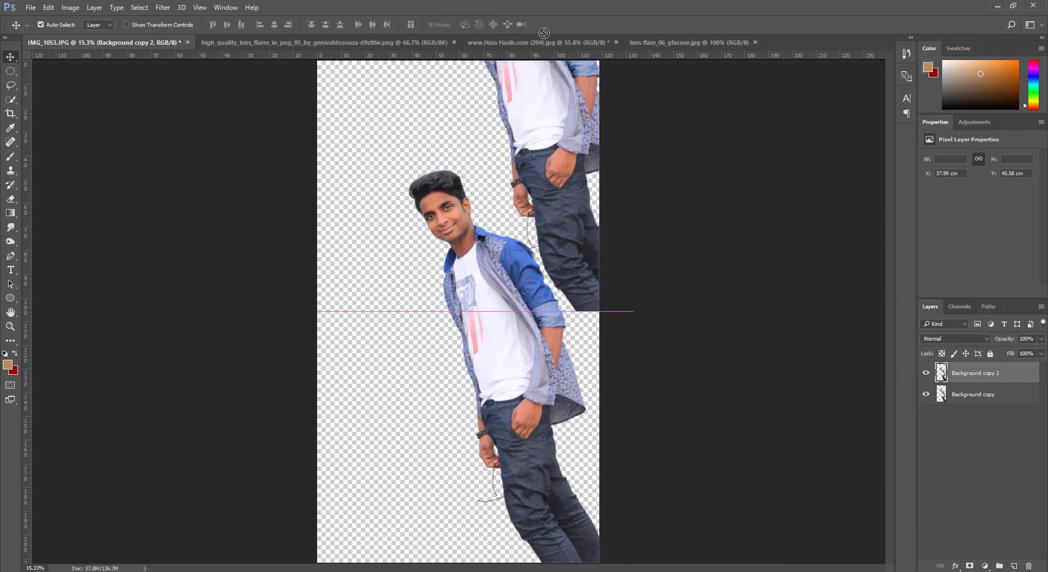
pyautogui.moveTo(469, 354); pyautogui.dragTo(469, 351)
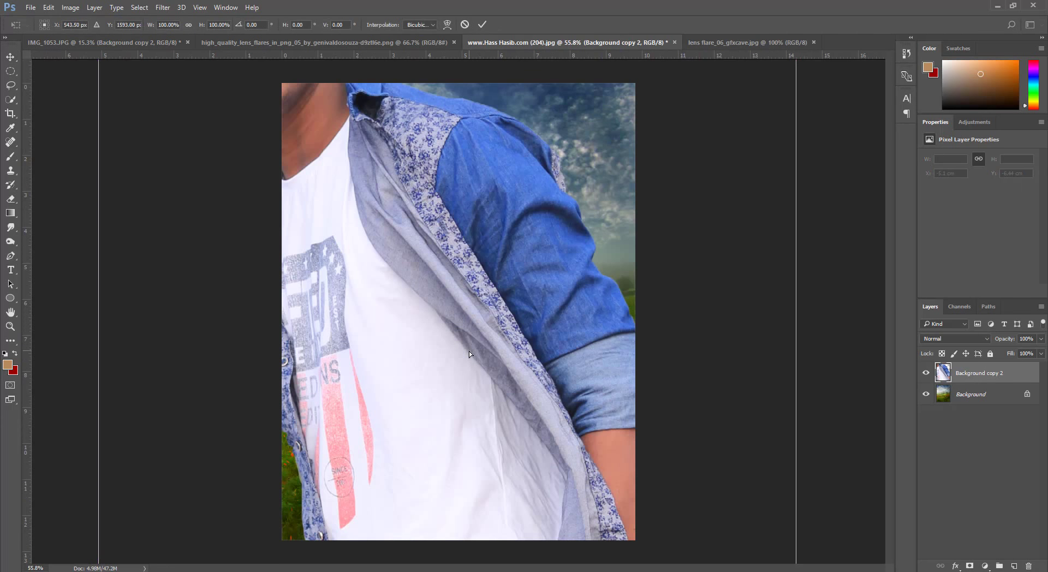
pyautogui.hotkey('ctrl', 't')
pyautogui.hotkey('ctrl', '0')
pyautogui.moveTo(543, 195); pyautogui.dragTo(421, 447)
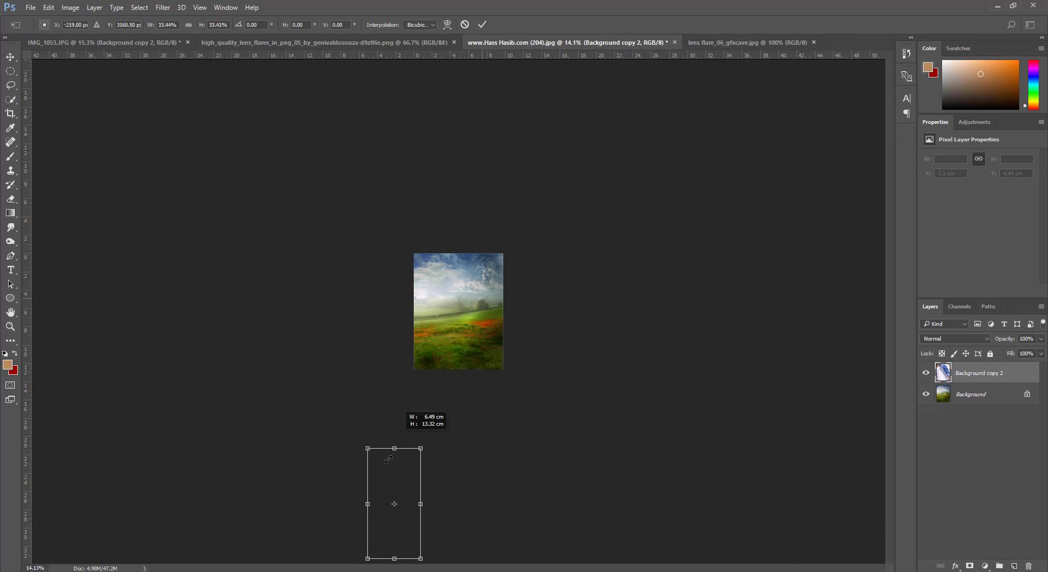
pyautogui.moveTo(404, 491)
pyautogui.mouseDown()
pyautogui.moveTo(490, 300)
pyautogui.moveTo(470, 303)
pyautogui.mouseUp()
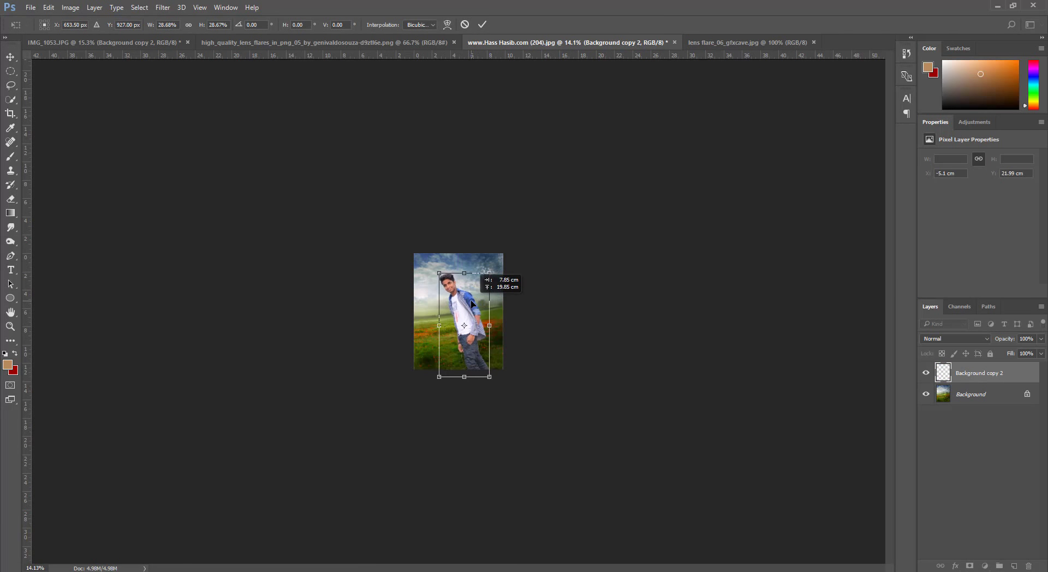
pyautogui.hotkey('ctrl', '0')
pyautogui.press('Return')
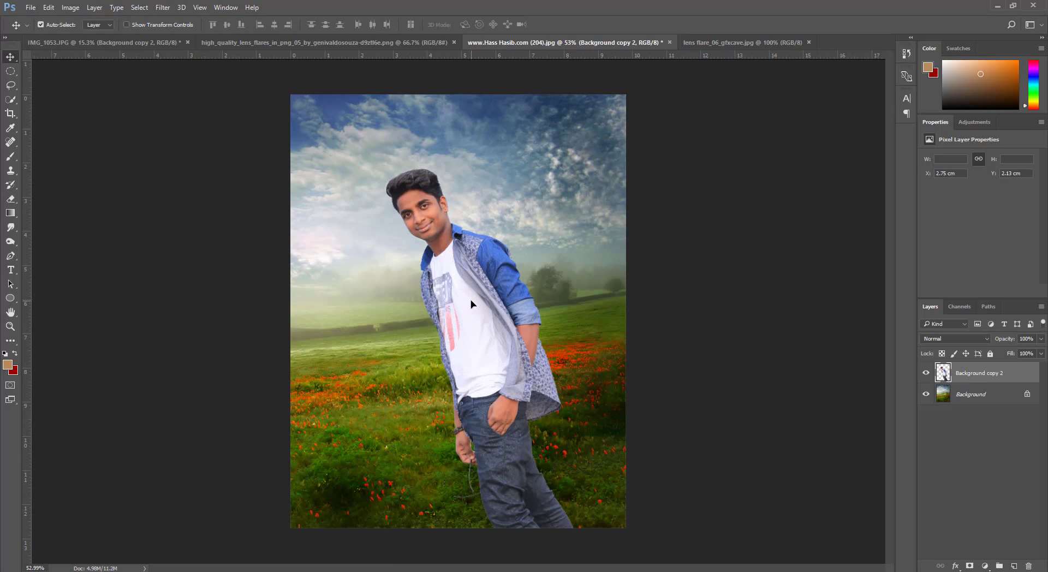
# Rotate the man about 14° clockwise so he stands upright.
pyautogui.hotkey('ctrl', 't')
pyautogui.moveTo(662, 105); pyautogui.dragTo(745, 142)
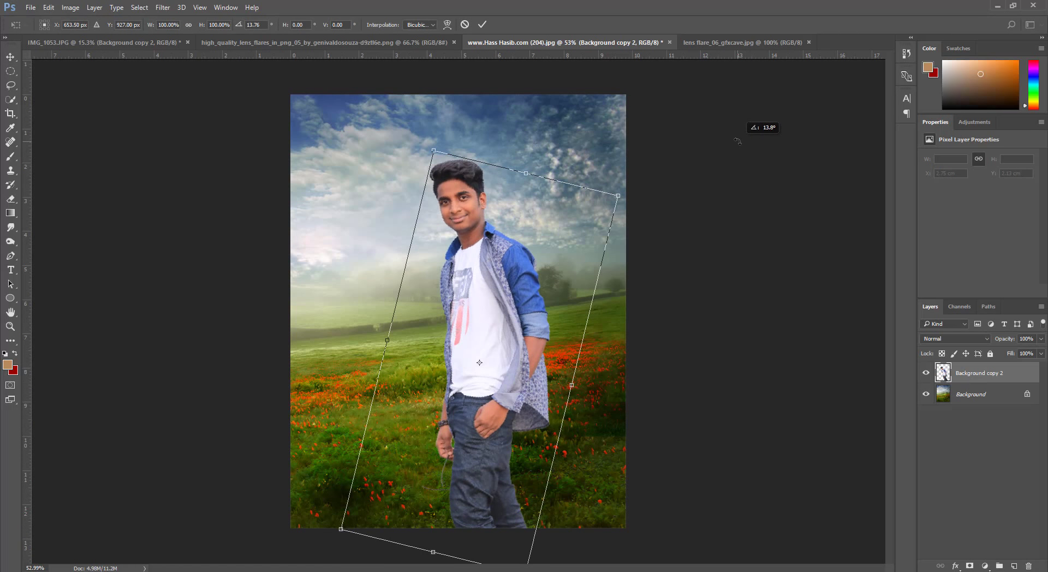
pyautogui.press('Return')
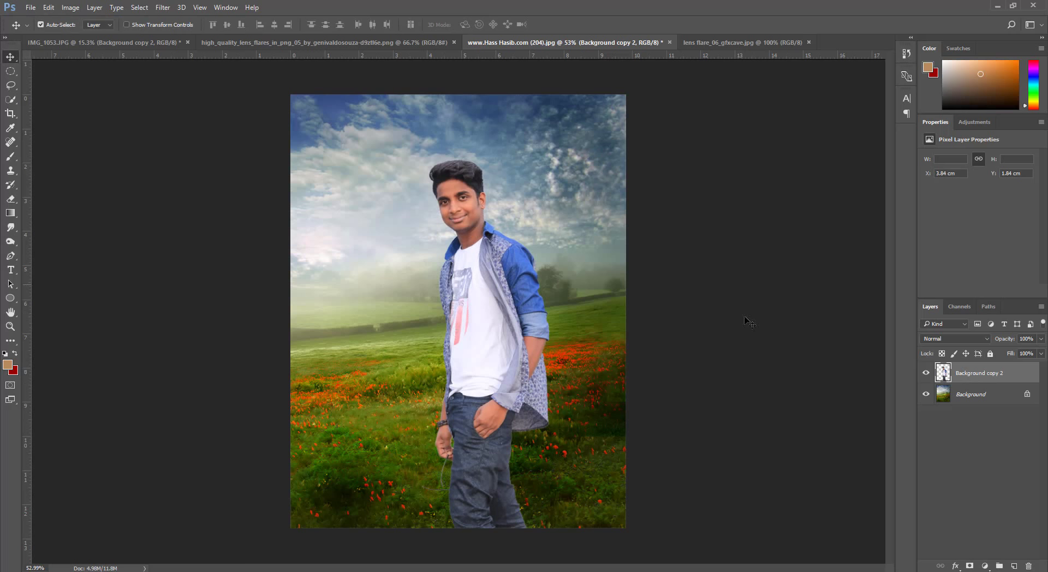
# Rename the man's layer to 'subject'.
pyautogui.doubleClick(970, 373)
pyautogui.write('subject')
pyautogui.press('Return')
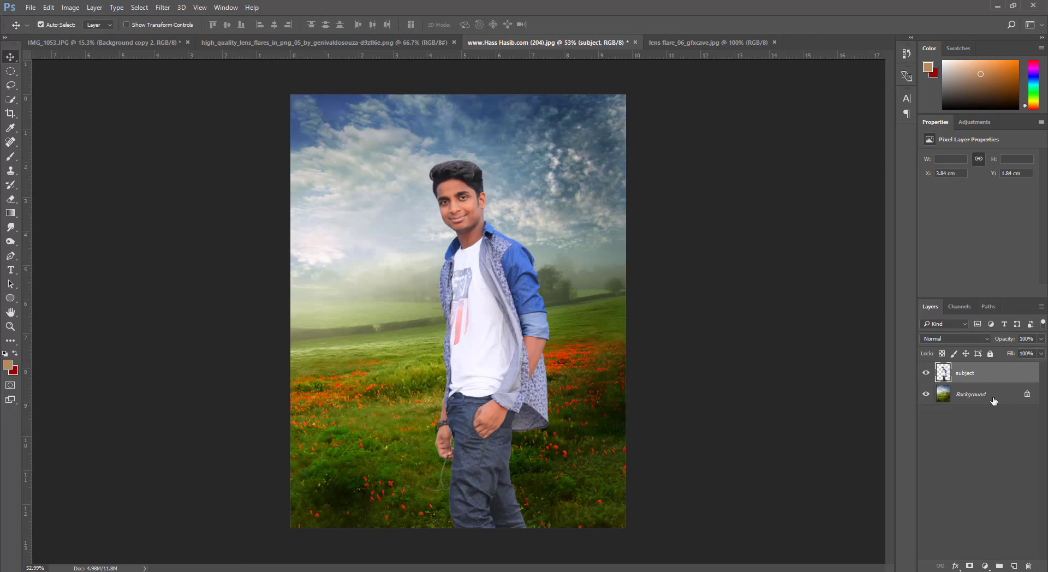
# Duplicate the Background layer and launch Color Efex Pro 4 on the copy.
pyautogui.click(993, 400)
pyautogui.rightClick(1013, 396)
pyautogui.click(960, 419)
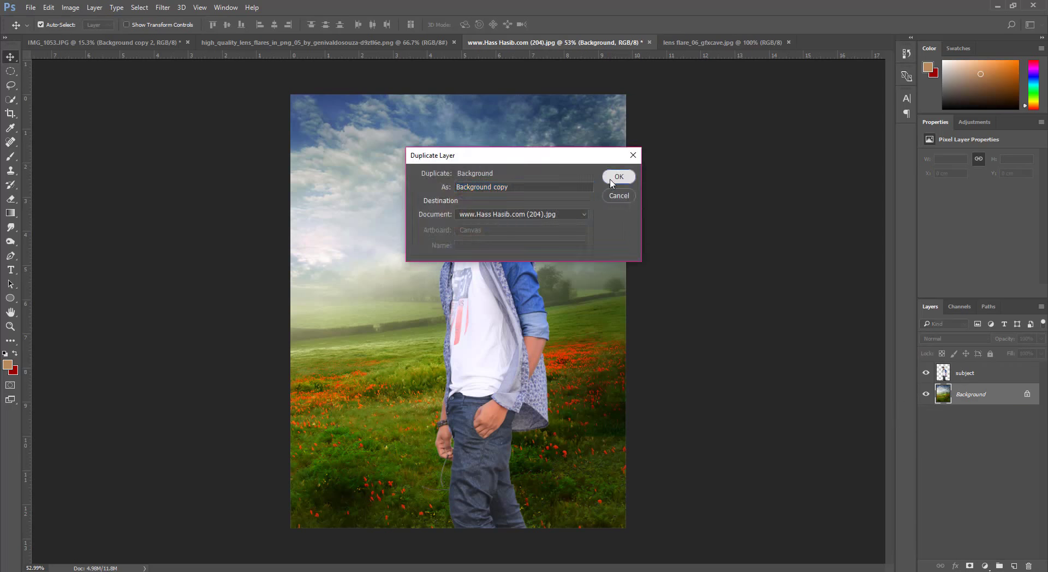
pyautogui.click(618, 176)
pyautogui.click(163, 7)
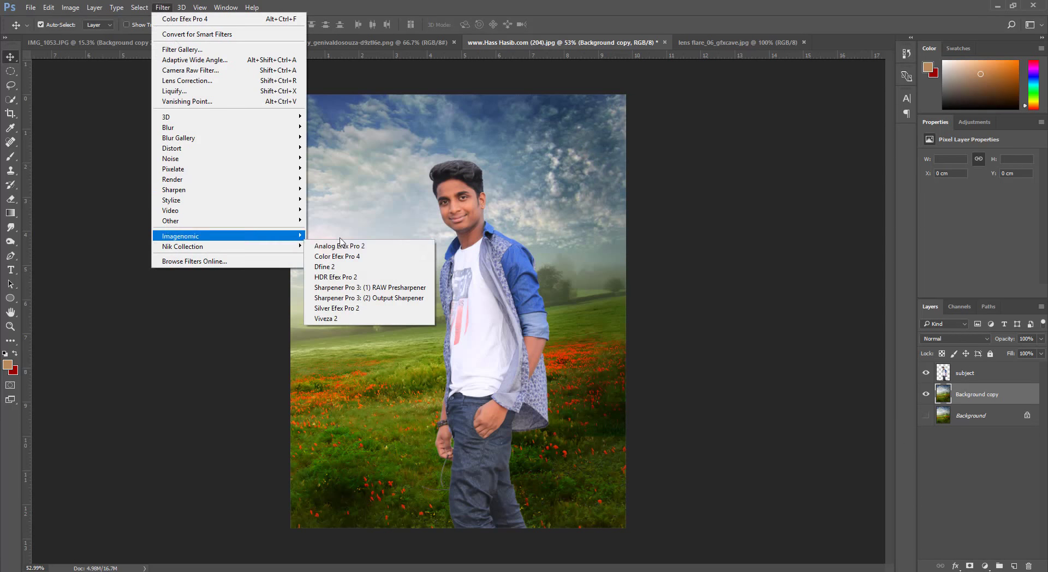
pyautogui.click(337, 256)
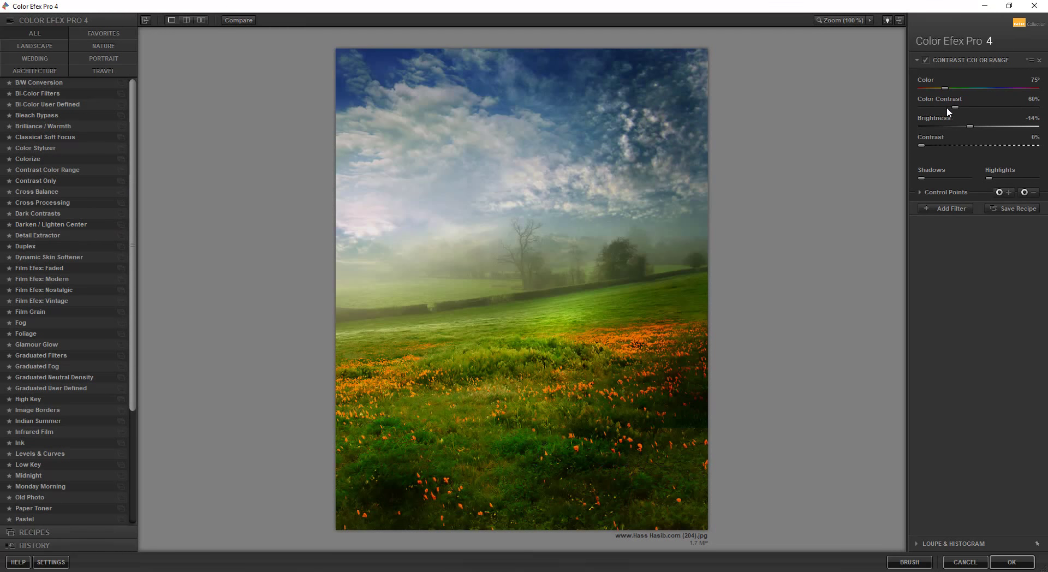
# Tune Contrast Color Range with shadows at 11%, then add Detail Extractor at 85%, contrast 100%.
pyautogui.moveTo(946, 108)
pyautogui.mouseDown()
pyautogui.moveTo(968, 107)
pyautogui.moveTo(971, 129)
pyautogui.mouseUp()
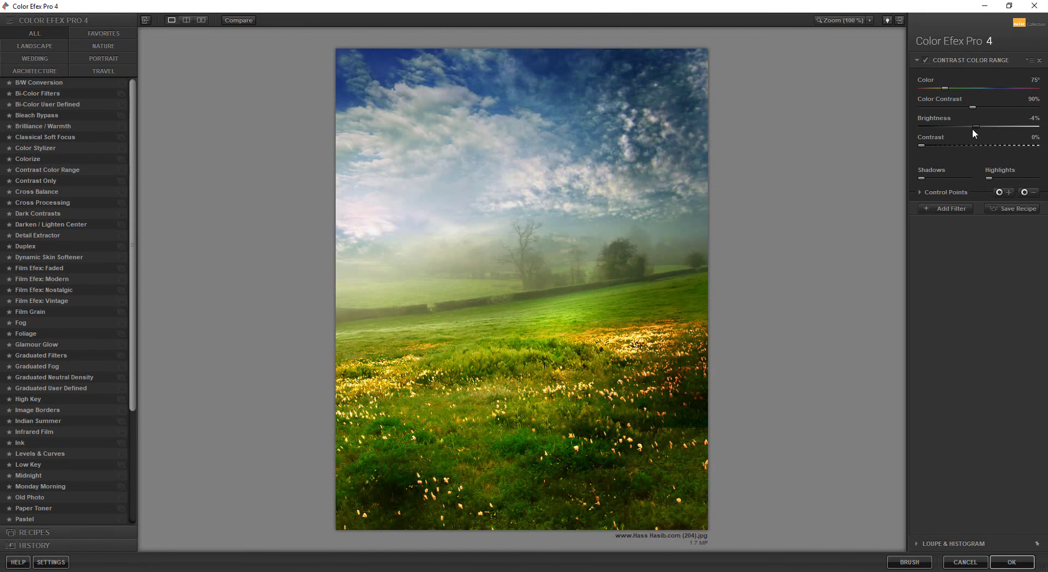
pyautogui.moveTo(921, 178); pyautogui.dragTo(926, 178)
pyautogui.click(933, 208)
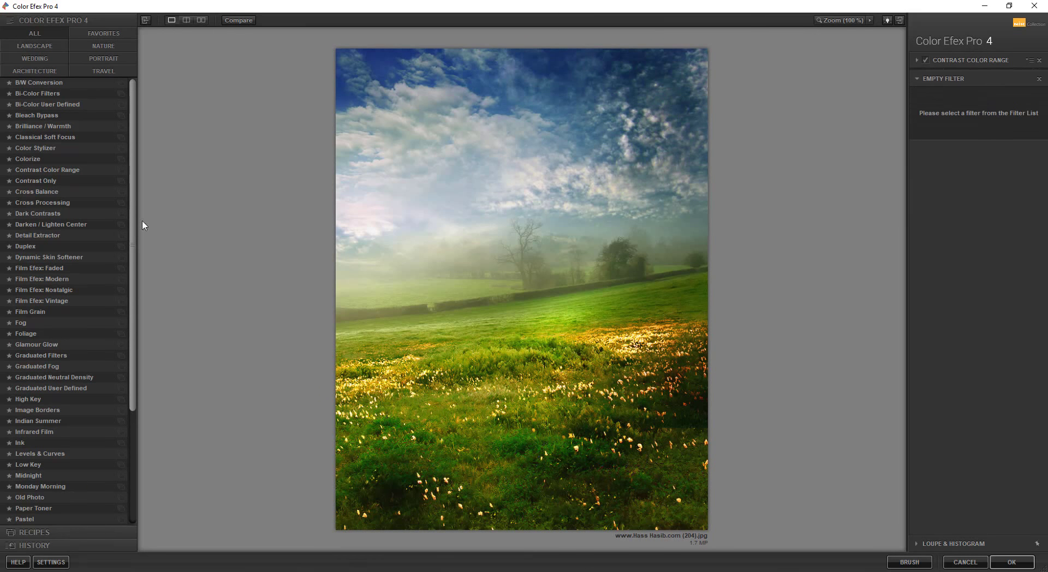
pyautogui.click(35, 239)
pyautogui.moveTo(982, 103); pyautogui.dragTo(1035, 103)
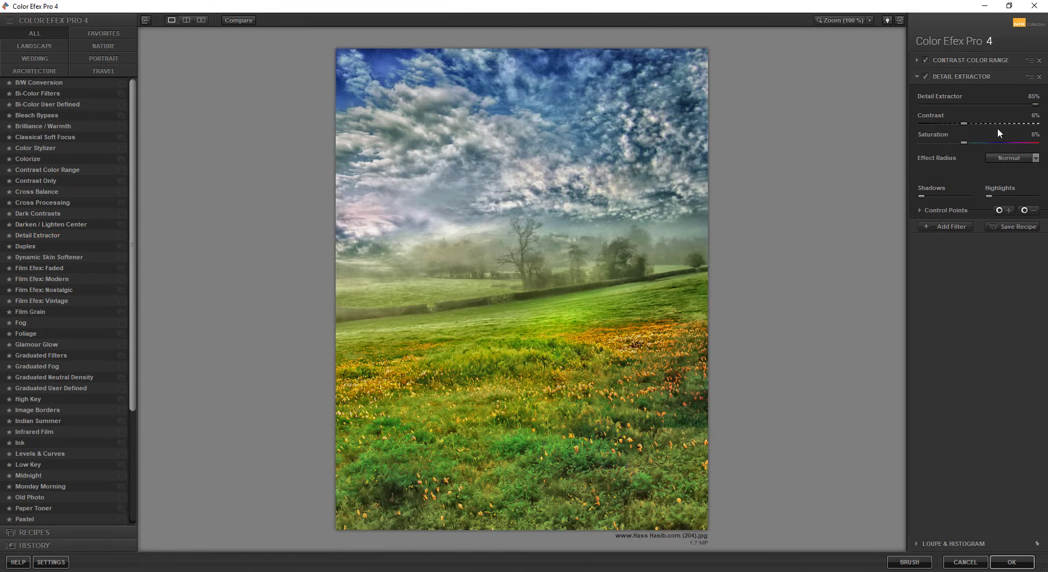
pyautogui.moveTo(963, 123)
pyautogui.mouseDown()
pyautogui.moveTo(1005, 128)
pyautogui.moveTo(1042, 152)
pyautogui.mouseUp()
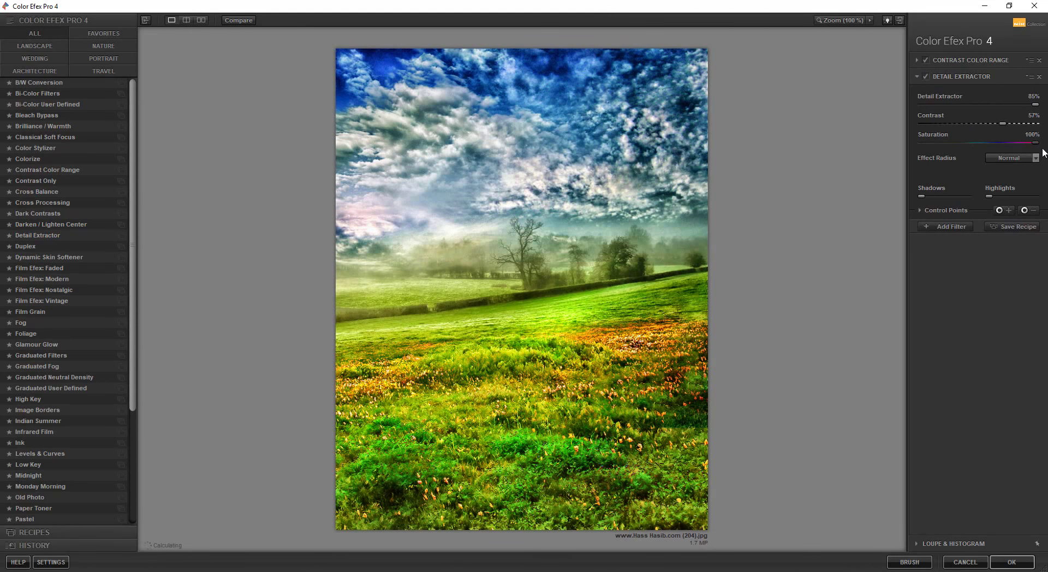
pyautogui.moveTo(1002, 124); pyautogui.dragTo(1037, 123)
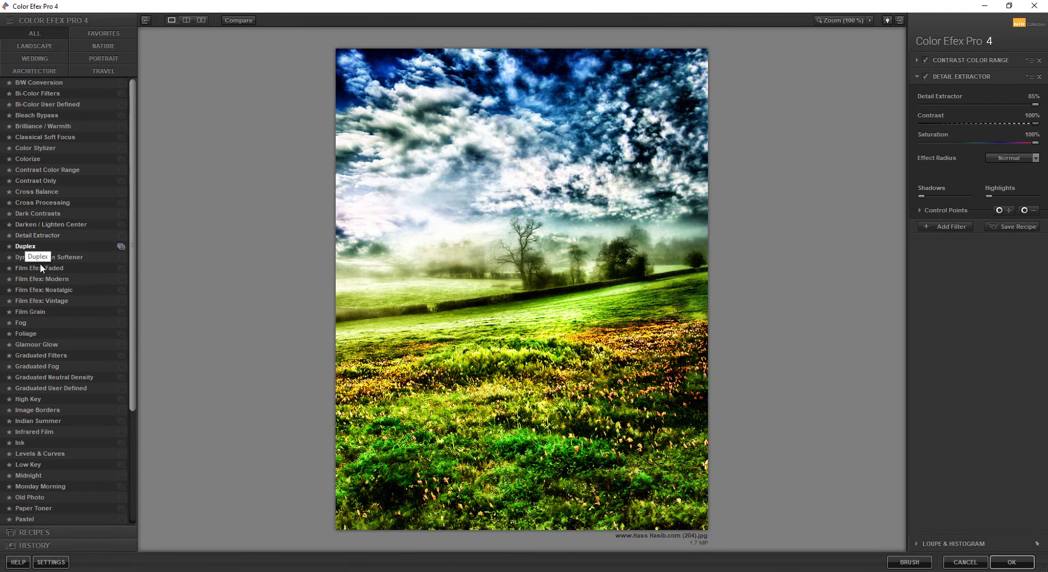
# Add Indian Summer using Method 3 and apply the filter stack back to Photoshop.
pyautogui.click(944, 226)
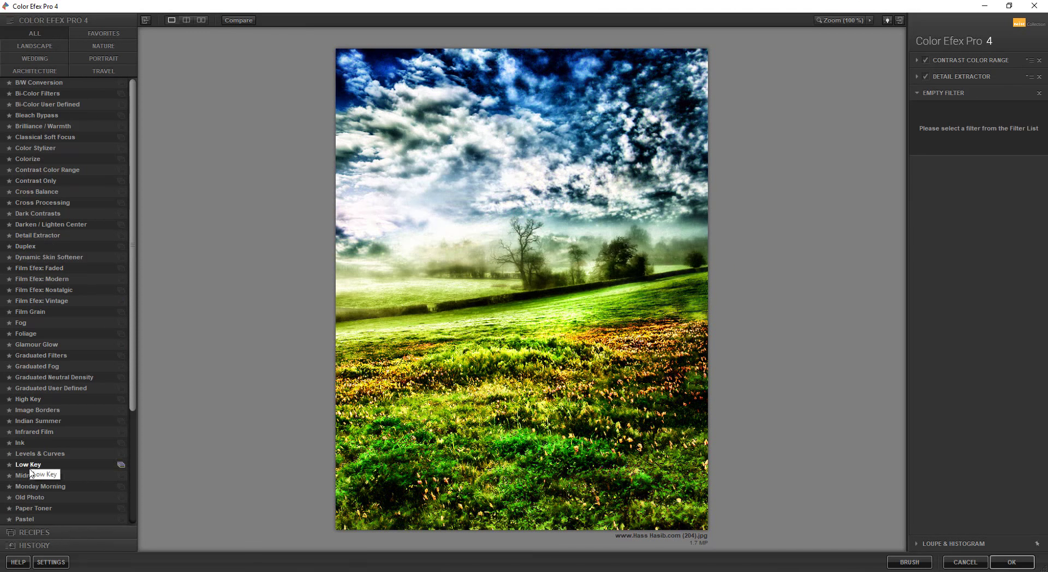
pyautogui.scroll(-3, 30, 420)
pyautogui.scroll(-2, 33, 431)
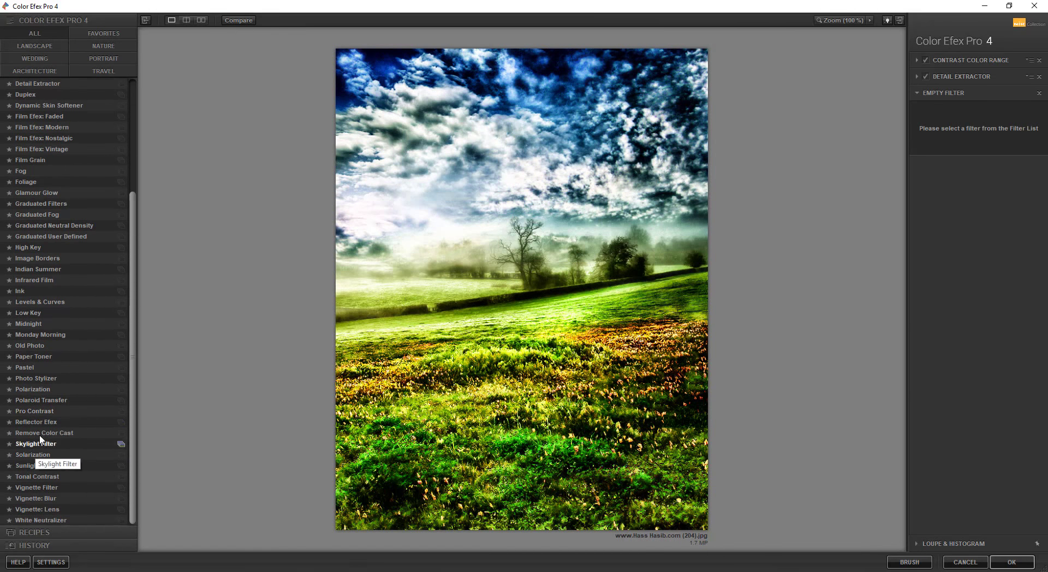
pyautogui.click(38, 269)
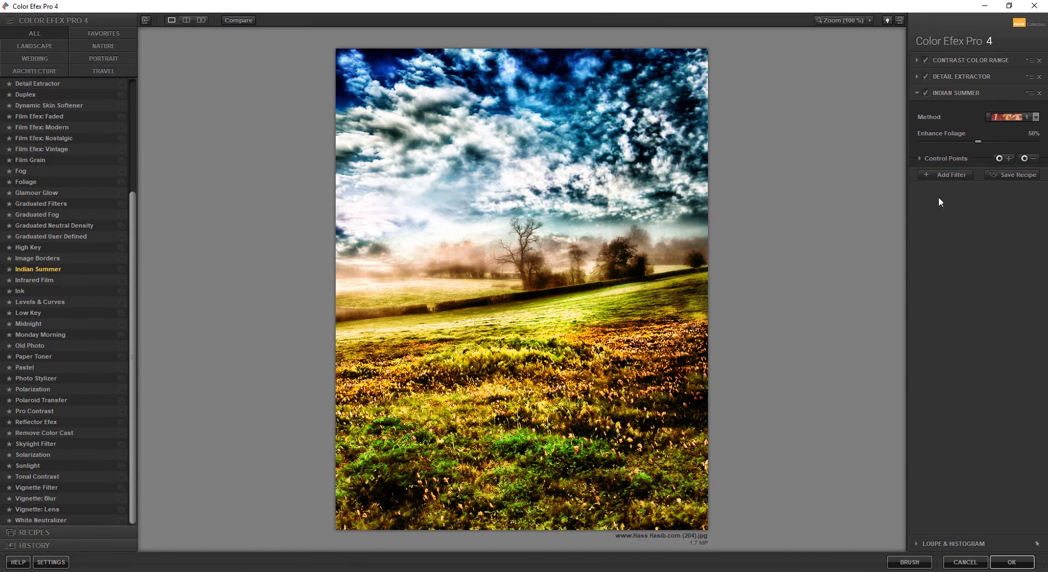
pyautogui.click(1006, 117)
pyautogui.click(1004, 139)
pyautogui.click(1026, 117)
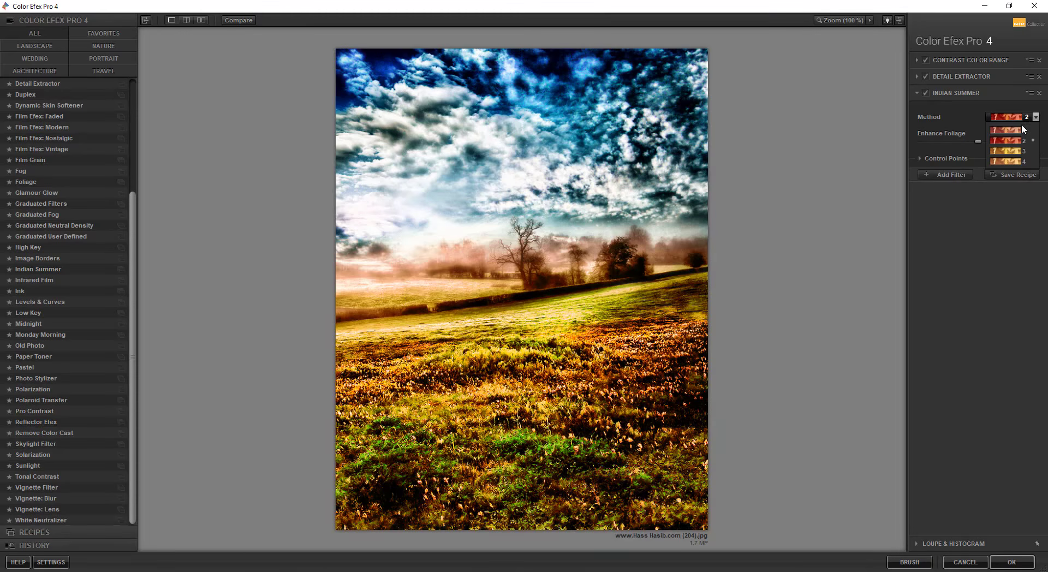
pyautogui.click(1006, 150)
pyautogui.click(1015, 116)
pyautogui.click(1014, 153)
pyautogui.click(1011, 562)
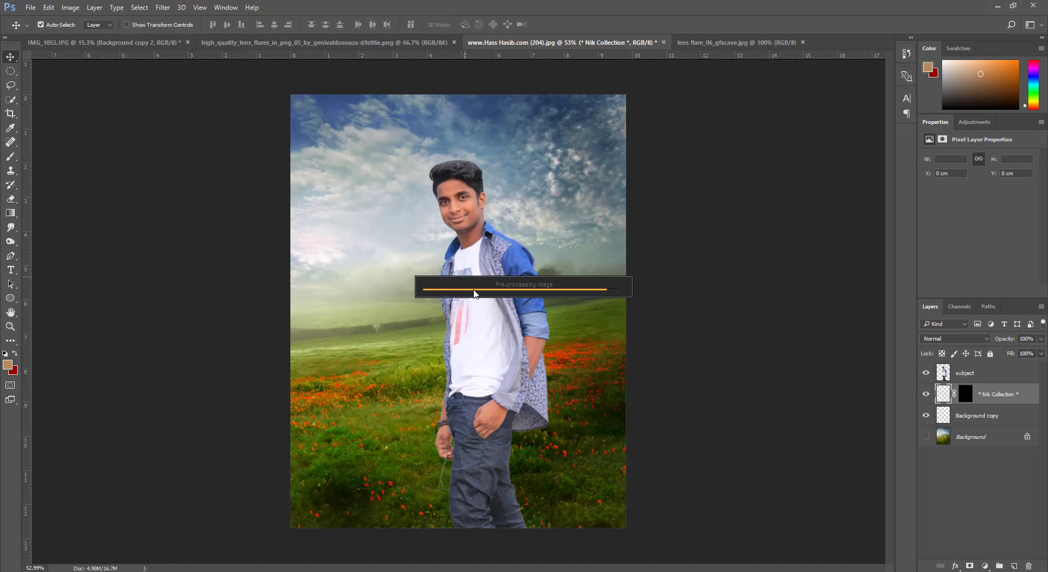
# Hide the Background copy and raise the subject layer's brightness to 15.
pyautogui.click(925, 416)
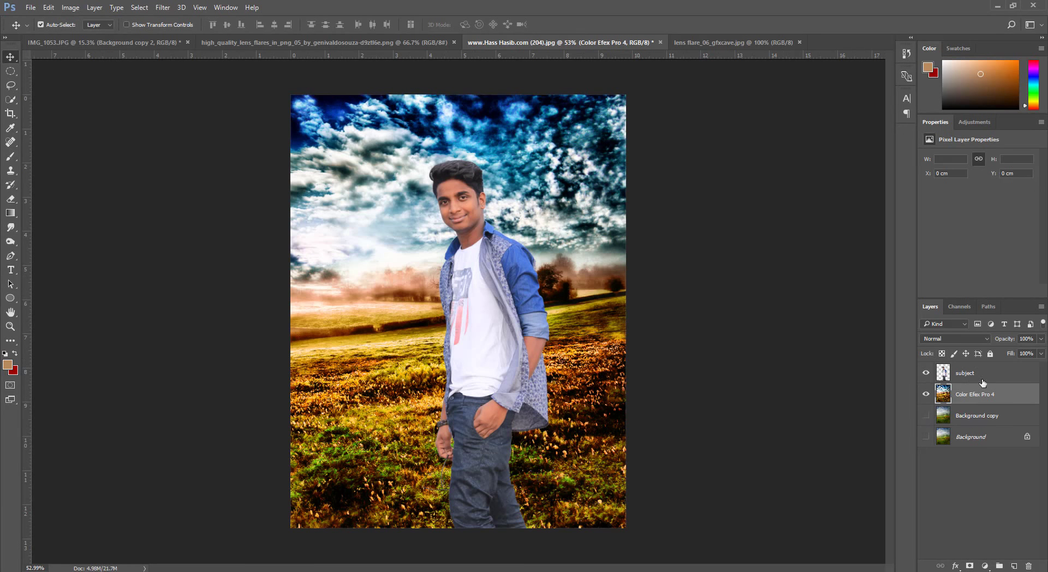
pyautogui.click(979, 377)
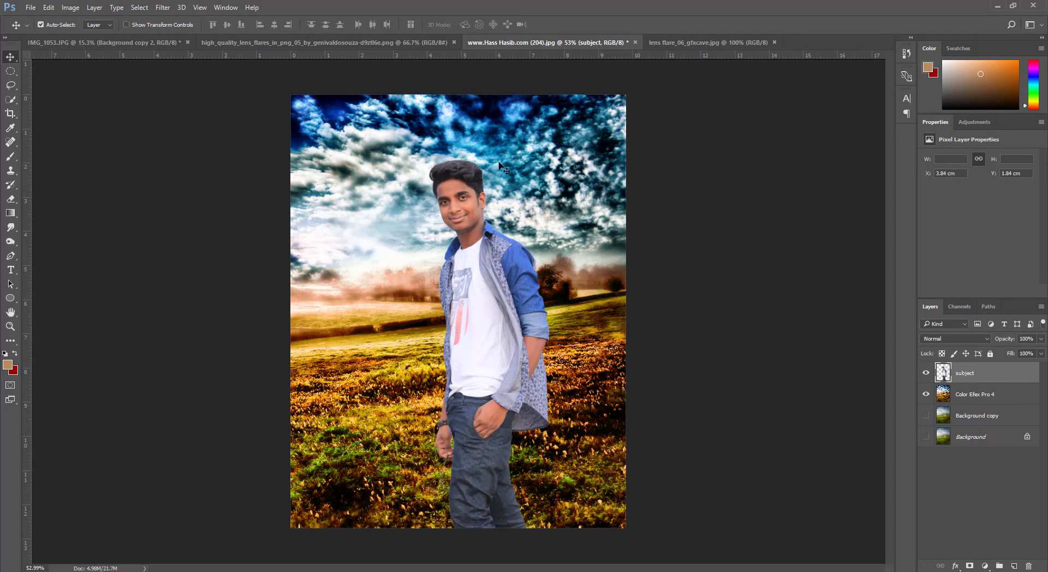
pyautogui.click(499, 163)
pyautogui.click(69, 8)
pyautogui.moveTo(87, 34)
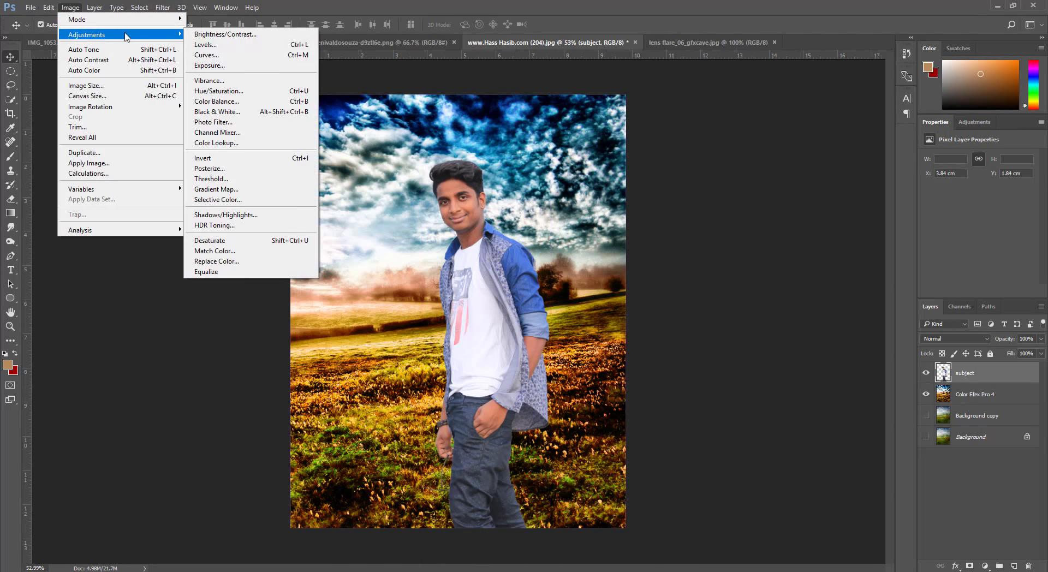
pyautogui.click(240, 32)
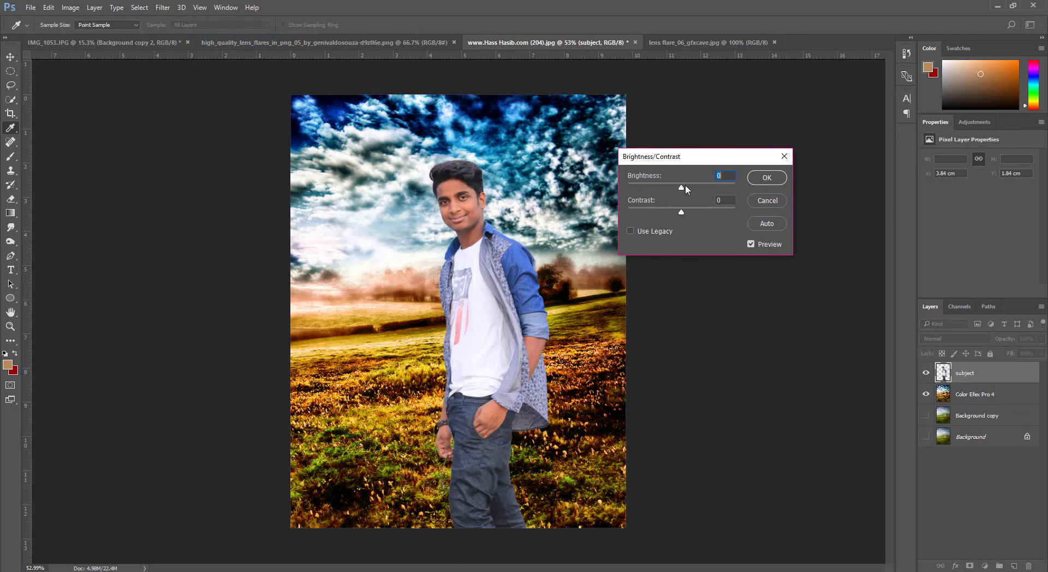
pyautogui.moveTo(685, 186); pyautogui.dragTo(687, 187)
pyautogui.click(756, 180)
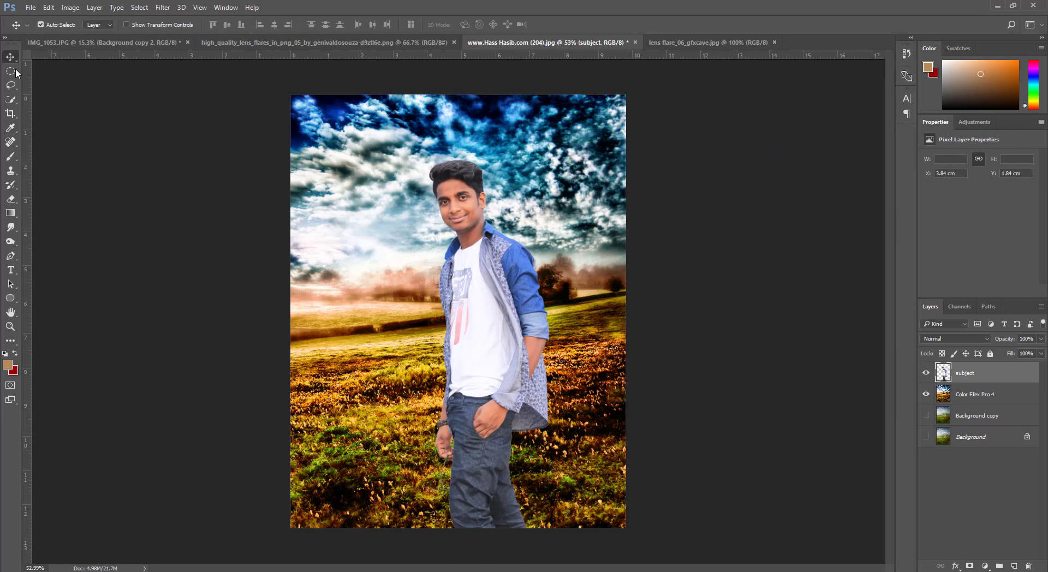
pyautogui.click(162, 8)
# Run Color Efex Pro 4 on the subject with Contrast Color Range at 78°, brightness 0%.
pyautogui.click(349, 252)
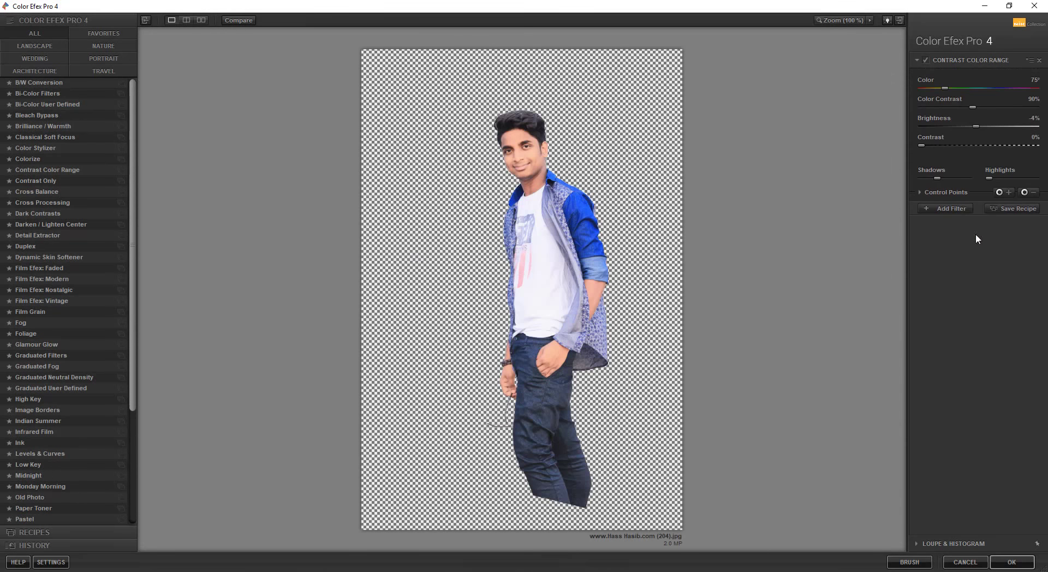
pyautogui.moveTo(945, 88); pyautogui.dragTo(948, 91)
pyautogui.moveTo(976, 125); pyautogui.dragTo(979, 123)
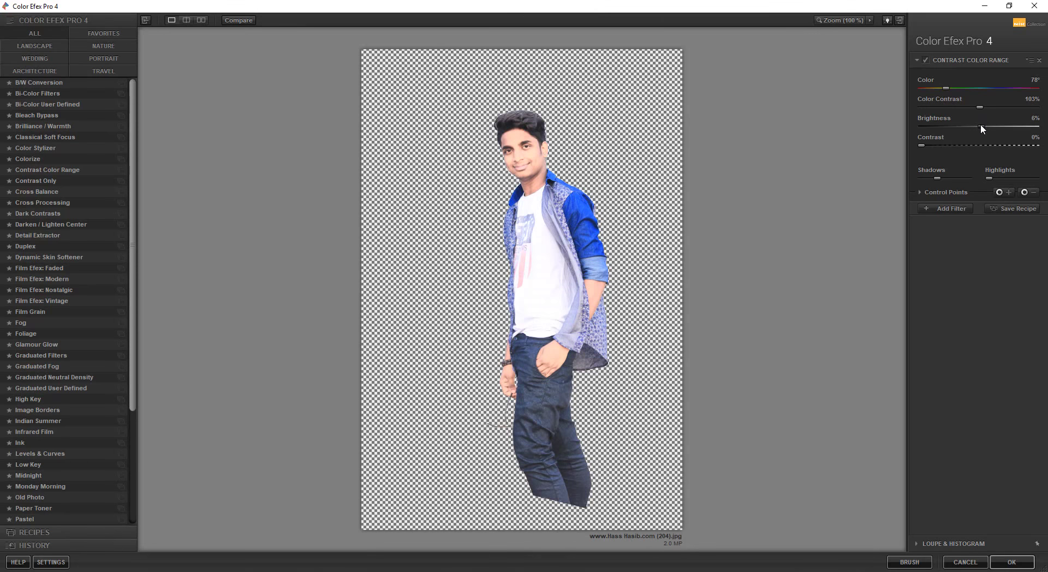
# Add Detail Extractor, push strength, contrast and saturation up then ease them back, and apply.
pyautogui.click(947, 209)
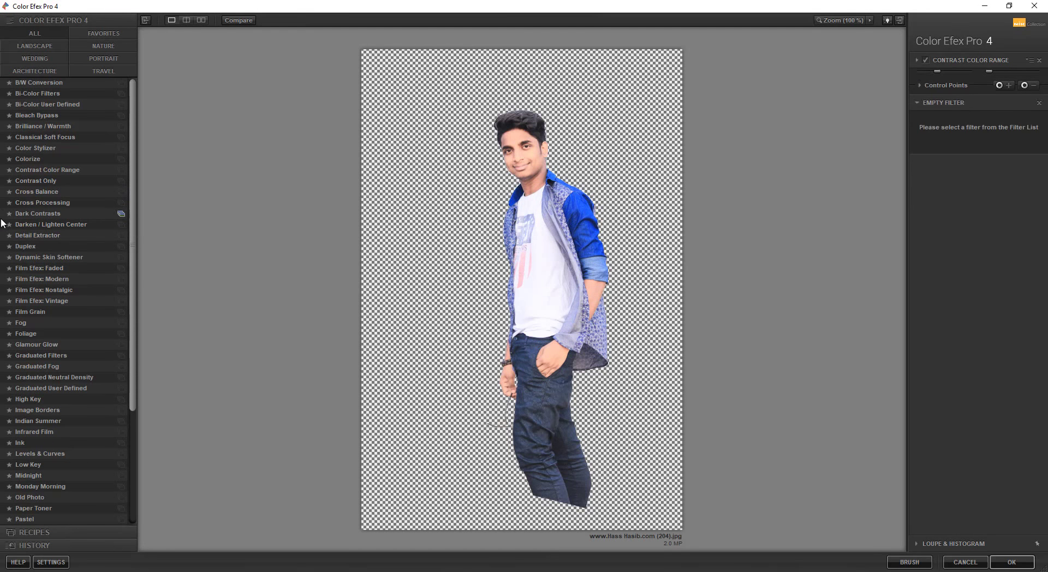
pyautogui.click(43, 235)
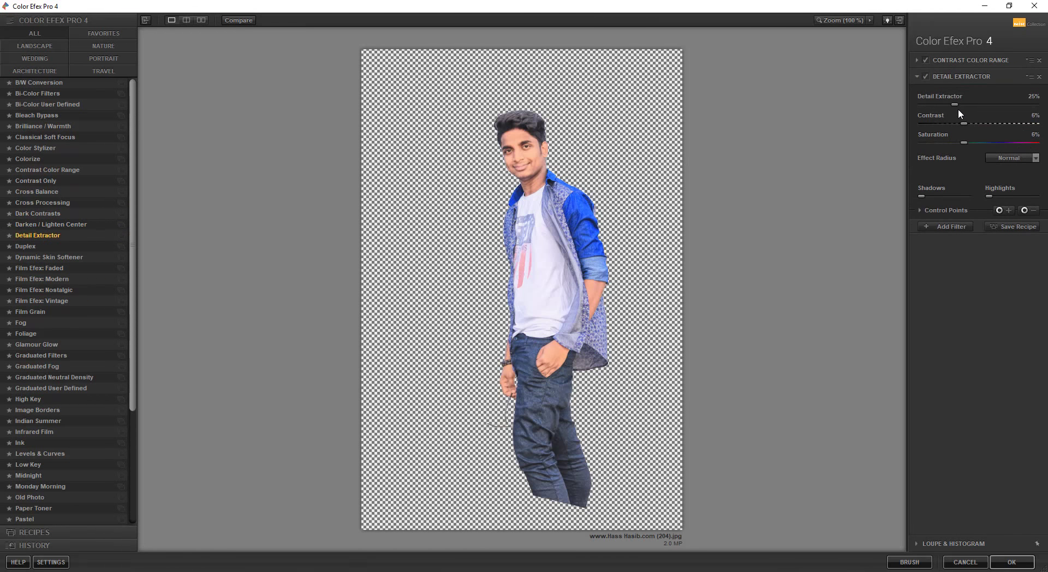
pyautogui.moveTo(954, 103); pyautogui.dragTo(1035, 104)
pyautogui.moveTo(964, 123); pyautogui.dragTo(1035, 123)
pyautogui.moveTo(964, 142); pyautogui.dragTo(1036, 143)
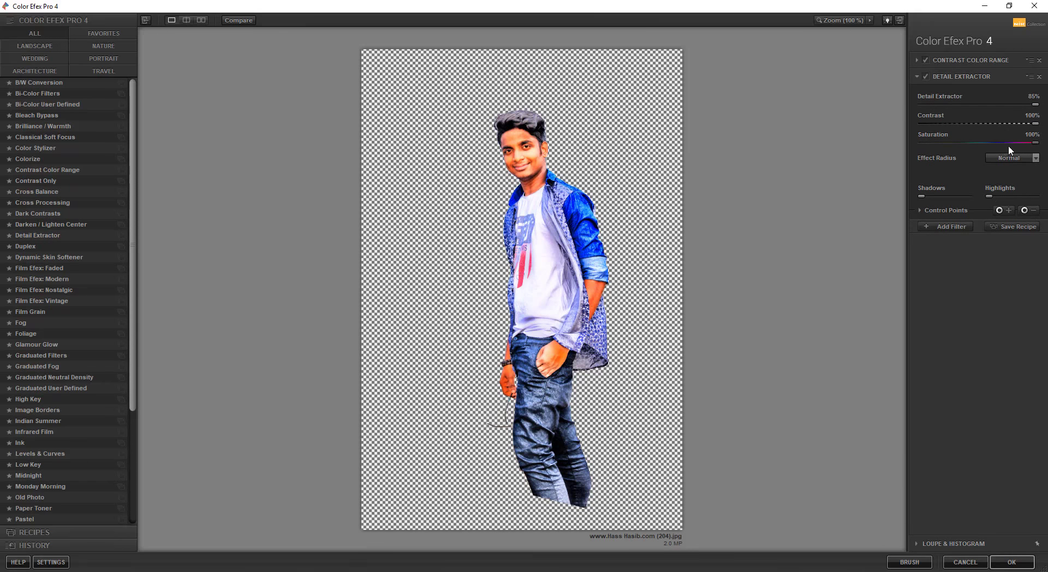
pyautogui.moveTo(1006, 143); pyautogui.dragTo(1001, 123)
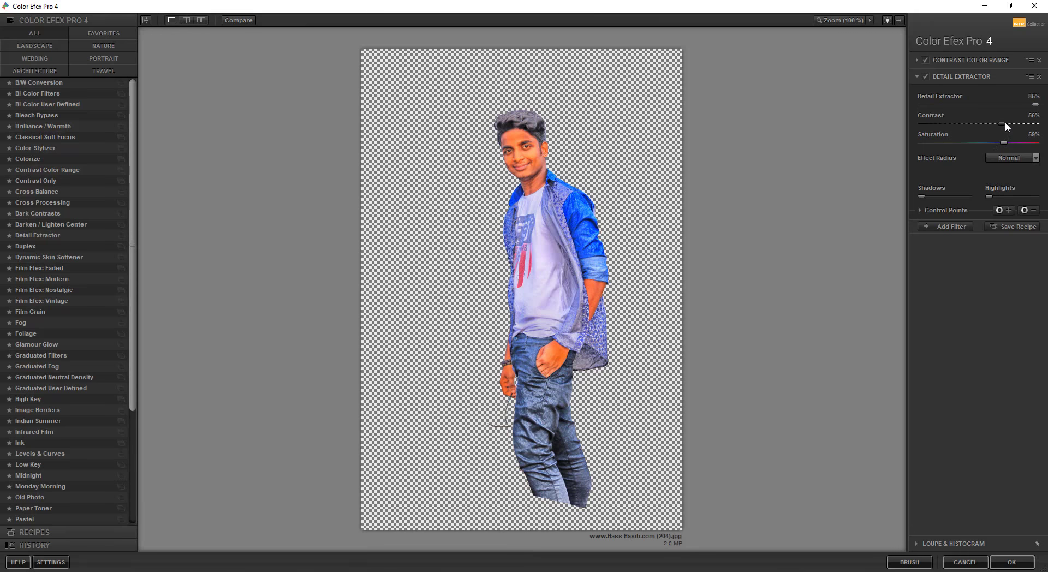
pyautogui.click(1007, 105)
pyautogui.click(1011, 562)
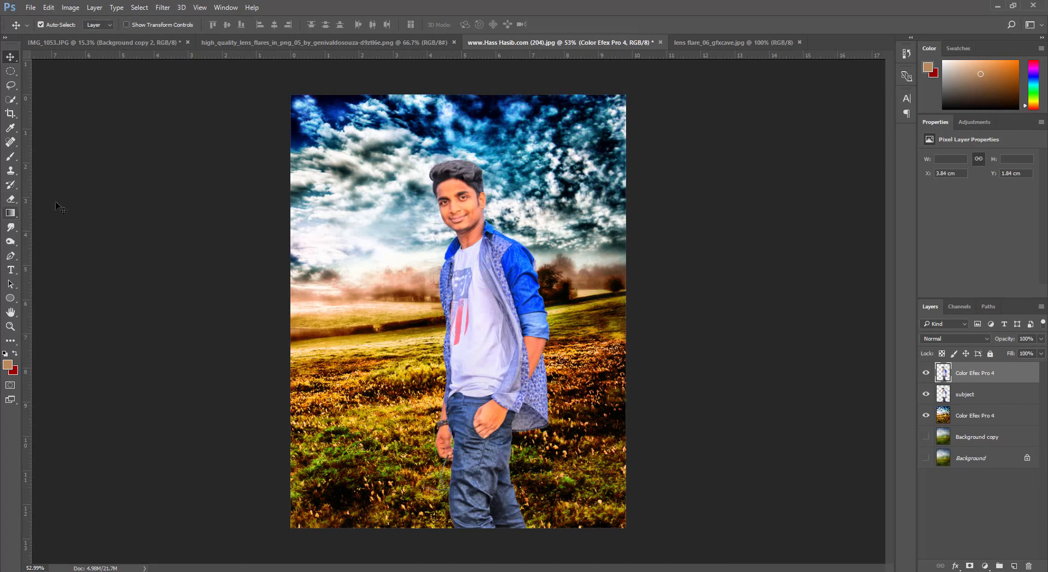
# Add a white layer mask to the top Color Efex layer and set up a black brush.
pyautogui.click(10, 198)
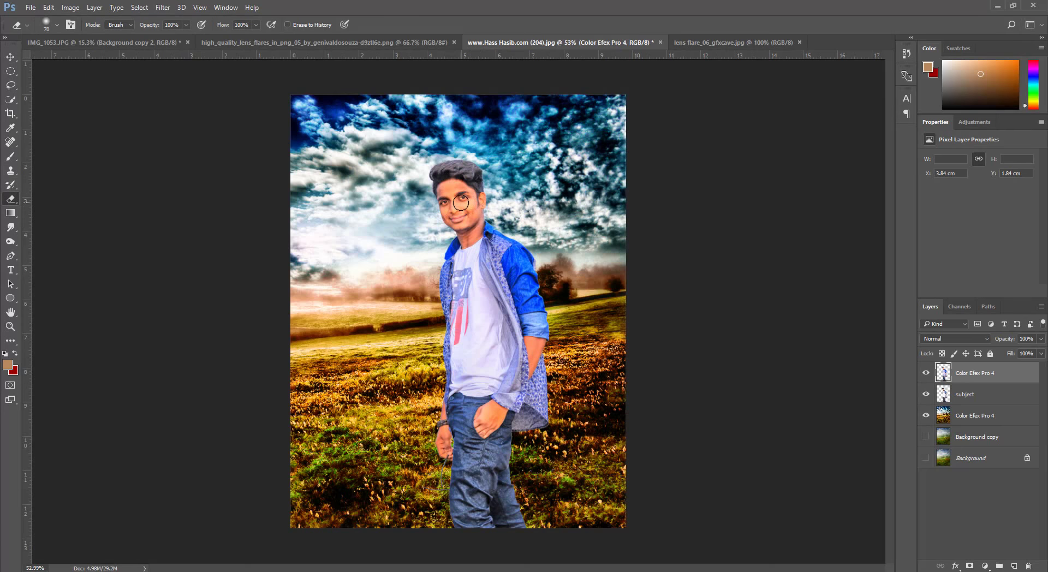
pyautogui.click(970, 565)
pyautogui.press('b')
pyautogui.keyDown('alt'); pyautogui.scroll(4, 500, 238); pyautogui.keyUp('alt')
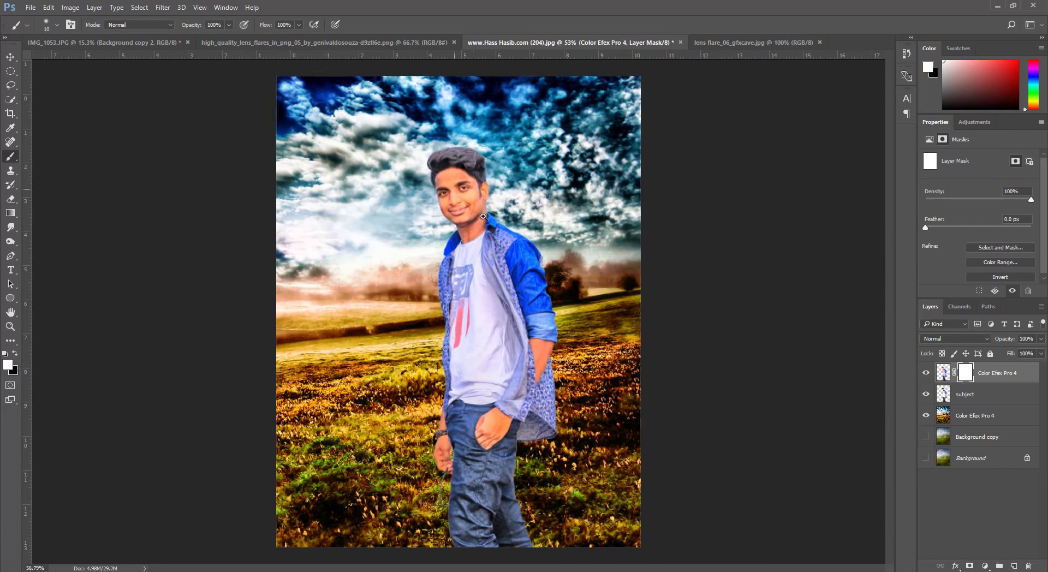
pyautogui.press(']')
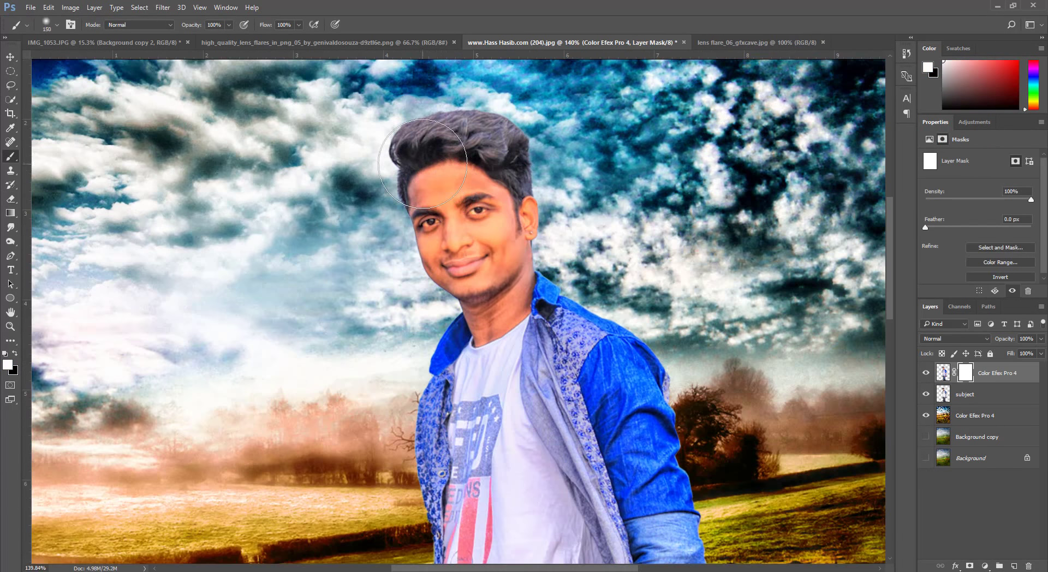
pyautogui.press('[')
# Paint the mask over the eyes, forehead, ear, cheek and neck to hide the grade.
pyautogui.press('[')
pyautogui.press('x')
pyautogui.moveTo(435, 208)
pyautogui.mouseDown()
pyautogui.moveTo(441, 185)
pyautogui.moveTo(433, 252)
pyautogui.moveTo(480, 261)
pyautogui.moveTo(494, 311)
pyautogui.moveTo(497, 210)
pyautogui.moveTo(476, 202)
pyautogui.mouseUp()
pyautogui.press('[')
pyautogui.press('[')
pyautogui.press('[')
pyautogui.moveTo(491, 246)
pyautogui.mouseDown()
pyautogui.moveTo(523, 232)
pyautogui.moveTo(522, 305)
pyautogui.mouseUp()
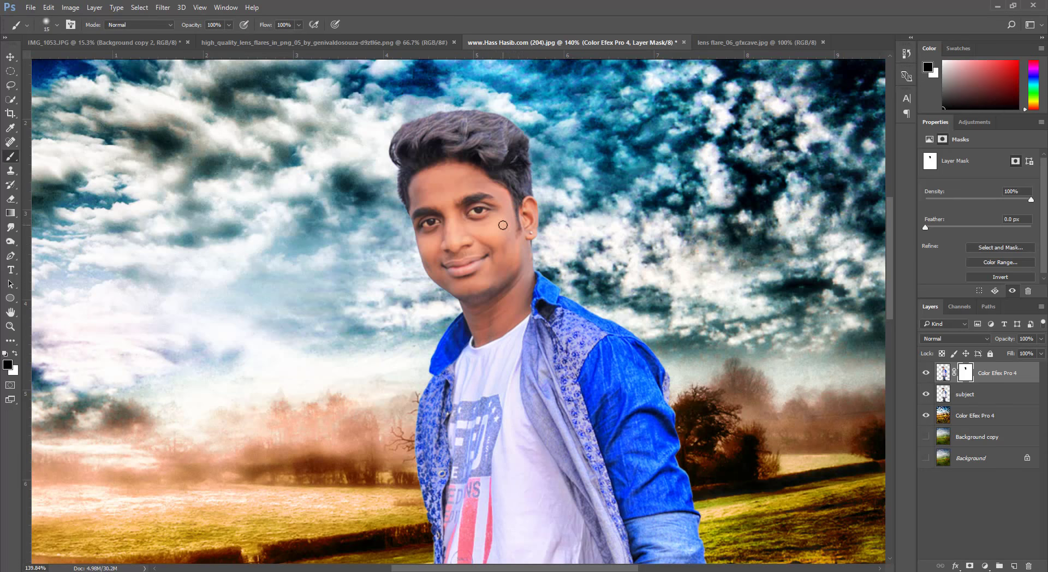
pyautogui.press('x')
pyautogui.press('x')
pyautogui.click(926, 394)
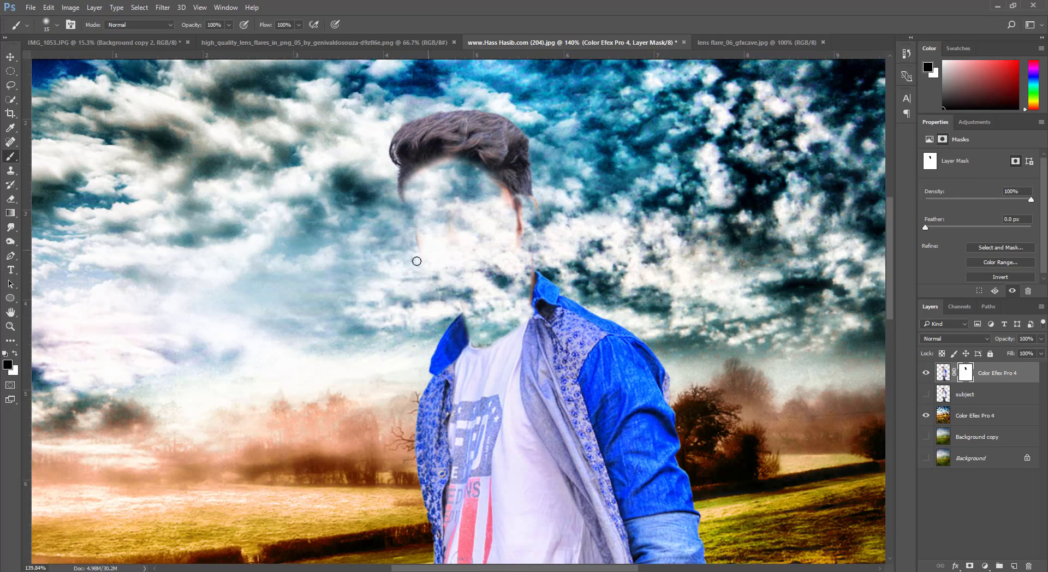
pyautogui.moveTo(532, 266); pyautogui.dragTo(530, 297)
# Mask the grade off the forearm using a 15 px hard round brush.
pyautogui.click(926, 394)
pyautogui.moveTo(524, 491); pyautogui.dragTo(499, 250)
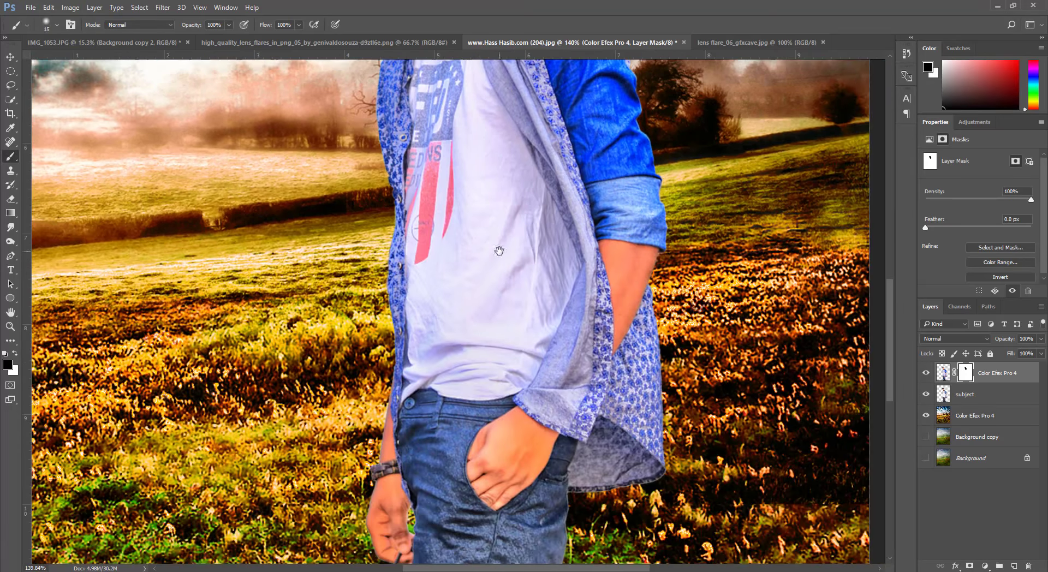
pyautogui.moveTo(625, 275); pyautogui.dragTo(638, 273)
pyautogui.click(56, 24)
pyautogui.doubleClick(38, 129)
pyautogui.press('[')
pyautogui.moveTo(620, 314); pyautogui.dragTo(618, 340)
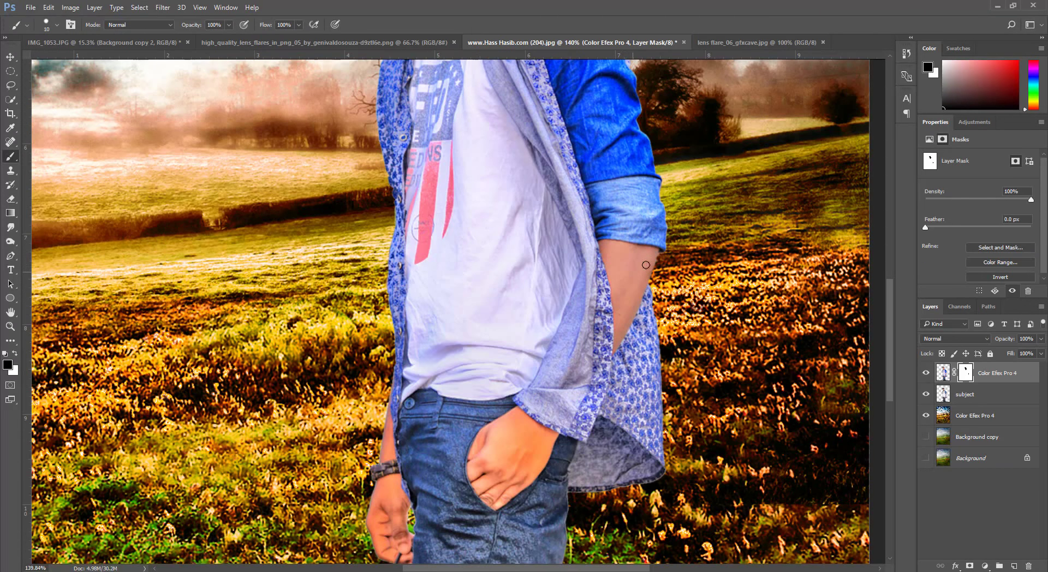
# Mask out the wrist, cuff, left hand and forearm edge with a 10 px brush, then fit the view.
pyautogui.click(551, 391)
pyautogui.moveTo(580, 218)
pyautogui.mouseDown()
pyautogui.moveTo(656, 258)
pyautogui.moveTo(622, 334)
pyautogui.moveTo(532, 399)
pyautogui.moveTo(491, 338)
pyautogui.moveTo(491, 304)
pyautogui.moveTo(517, 255)
pyautogui.moveTo(571, 215)
pyautogui.moveTo(551, 265)
pyautogui.moveTo(524, 276)
pyautogui.moveTo(516, 379)
pyautogui.moveTo(607, 338)
pyautogui.moveTo(615, 271)
pyautogui.moveTo(626, 271)
pyautogui.moveTo(573, 343)
pyautogui.moveTo(547, 310)
pyautogui.moveTo(573, 290)
pyautogui.moveTo(559, 299)
pyautogui.moveTo(555, 288)
pyautogui.moveTo(726, 218)
pyautogui.mouseUp()
pyautogui.press(']')
pyautogui.press(']')
pyautogui.press(']')
pyautogui.press('[')
pyautogui.press('[')
pyautogui.press('[')
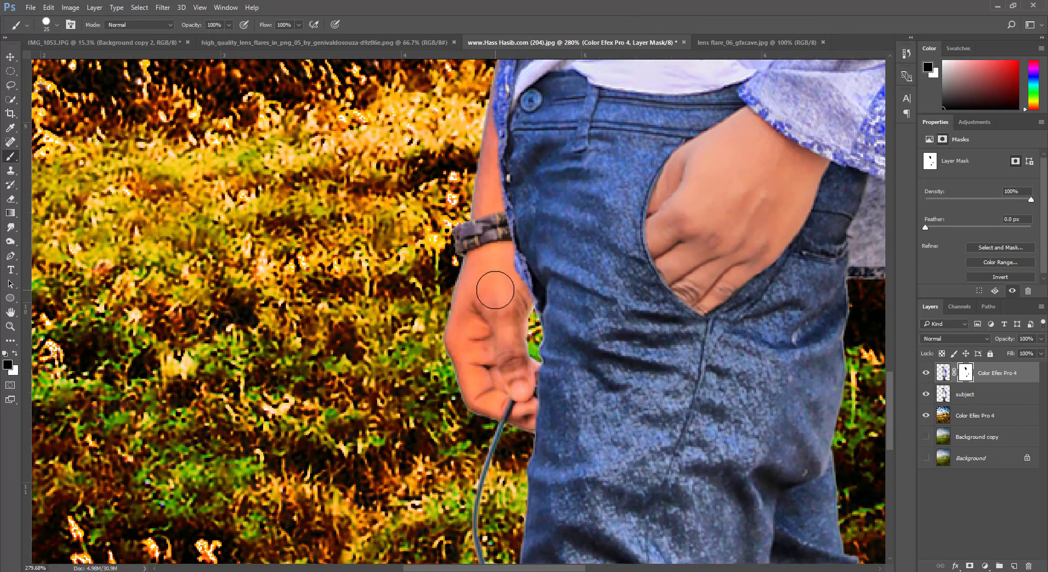
pyautogui.moveTo(484, 330)
pyautogui.mouseDown()
pyautogui.moveTo(481, 277)
pyautogui.moveTo(469, 262)
pyautogui.moveTo(500, 251)
pyautogui.moveTo(505, 272)
pyautogui.moveTo(455, 336)
pyautogui.moveTo(473, 384)
pyautogui.moveTo(513, 276)
pyautogui.moveTo(515, 382)
pyautogui.moveTo(499, 401)
pyautogui.moveTo(518, 412)
pyautogui.moveTo(529, 372)
pyautogui.mouseUp()
pyautogui.scroll(3, 502, 273)
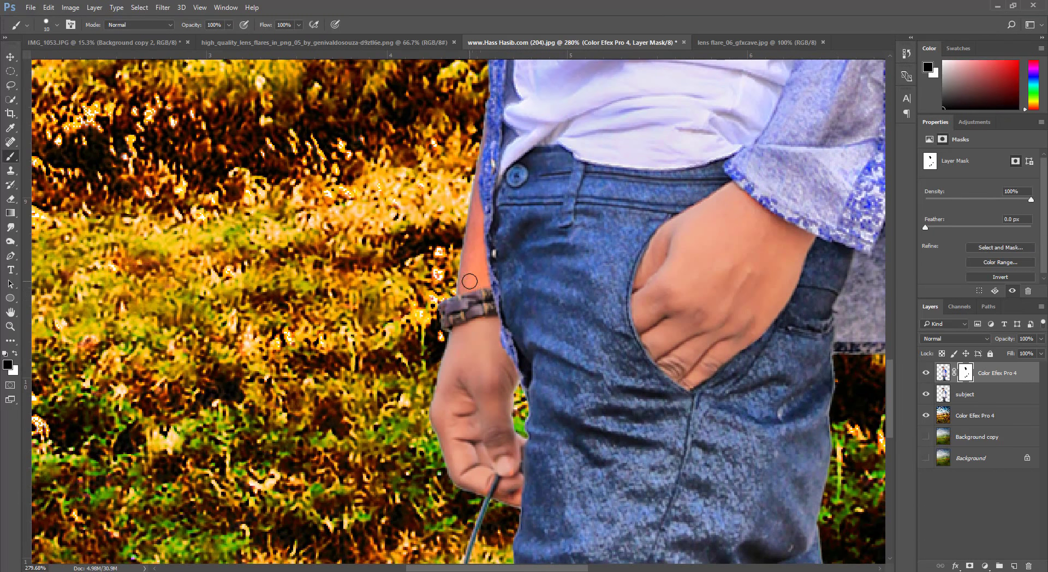
pyautogui.moveTo(480, 282); pyautogui.dragTo(474, 166)
pyautogui.hotkey('ctrl', '0')
# Apply the top layer's mask permanently and add Camera Raw Clarity +49.
pyautogui.click(926, 394)
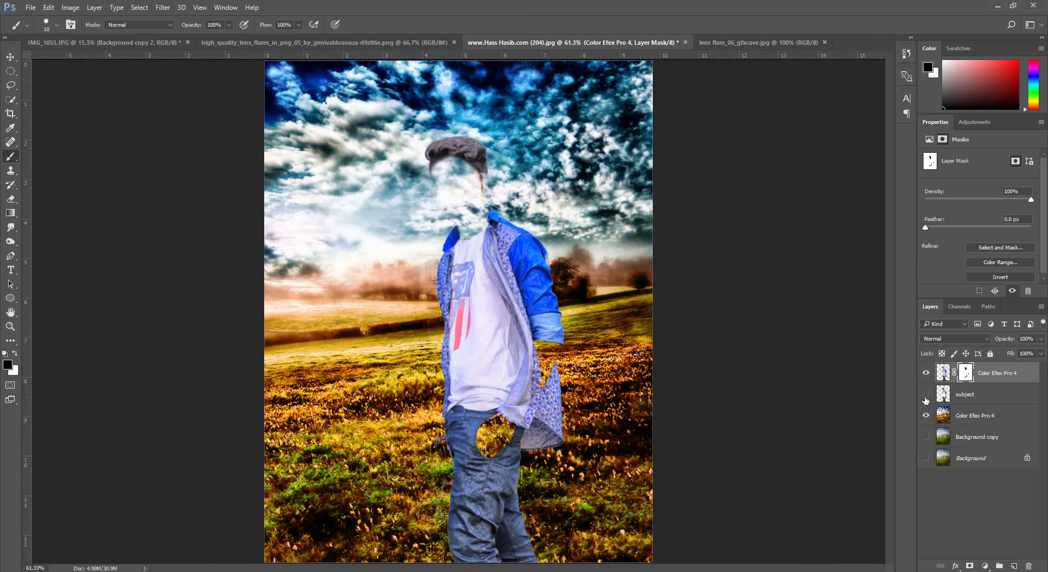
pyautogui.click(925, 394)
pyautogui.rightClick(969, 376)
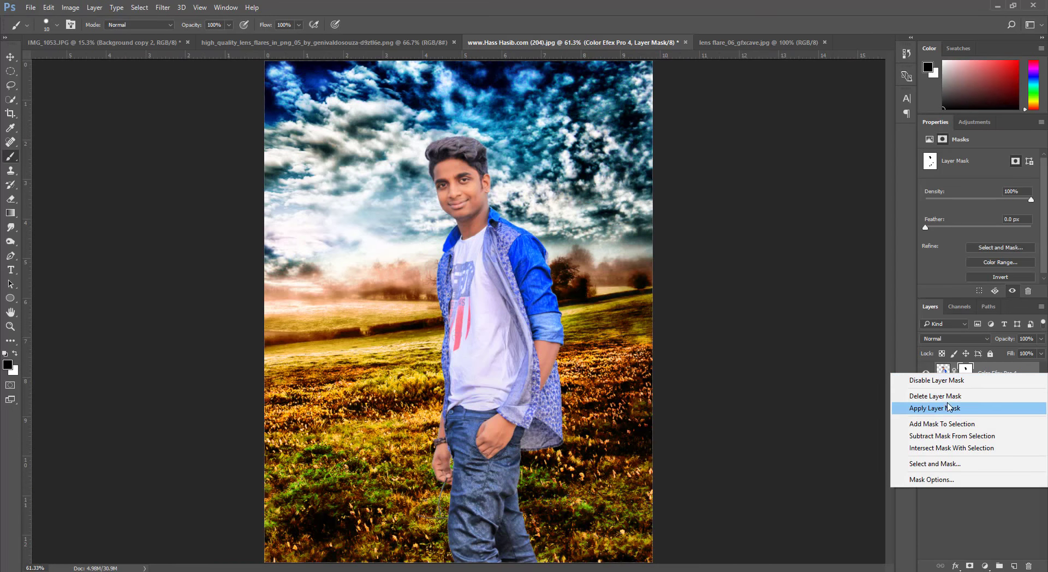
pyautogui.click(917, 407)
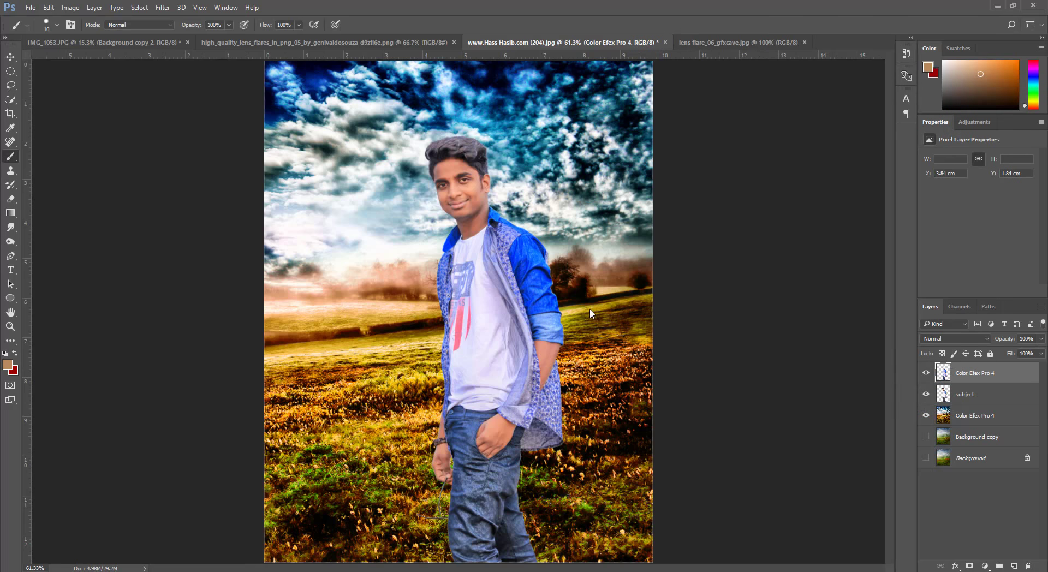
pyautogui.hotkey('ctrl', 'shift', 'a')
pyautogui.moveTo(965, 318)
pyautogui.mouseDown()
pyautogui.moveTo(1000, 321)
pyautogui.moveTo(998, 336)
pyautogui.mouseUp()
pyautogui.press('Return')
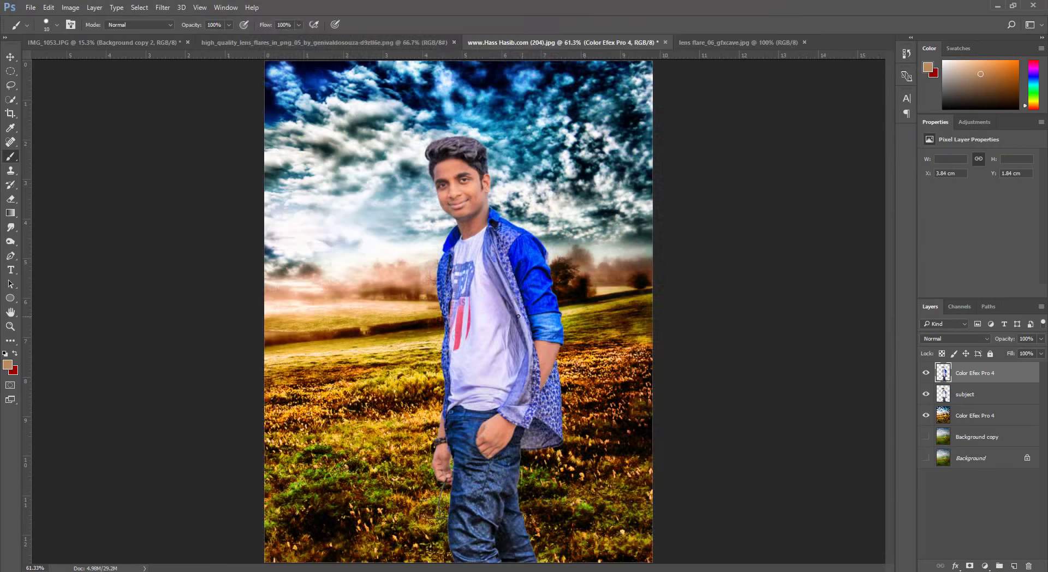
# Add a Contrast Color Range layer on the subject, colour about 81° and brightness 5%.
pyautogui.click(975, 395)
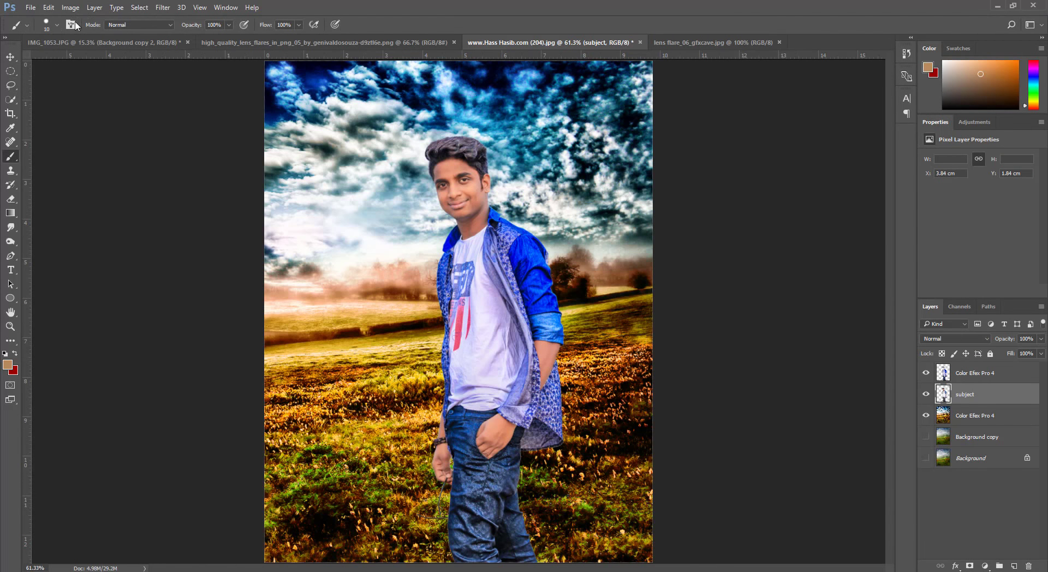
pyautogui.click(163, 7)
pyautogui.moveTo(183, 247)
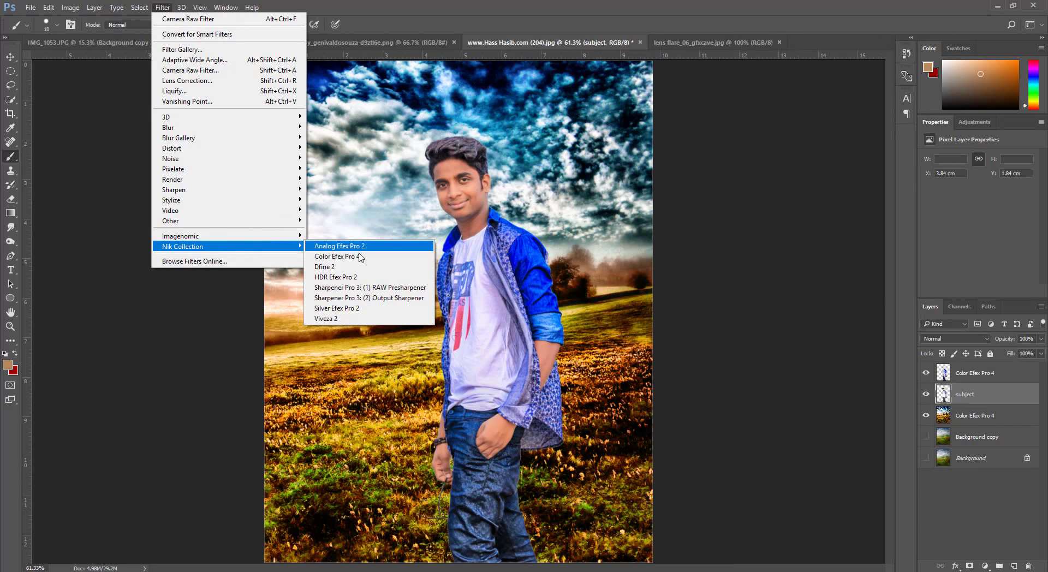
pyautogui.click(360, 257)
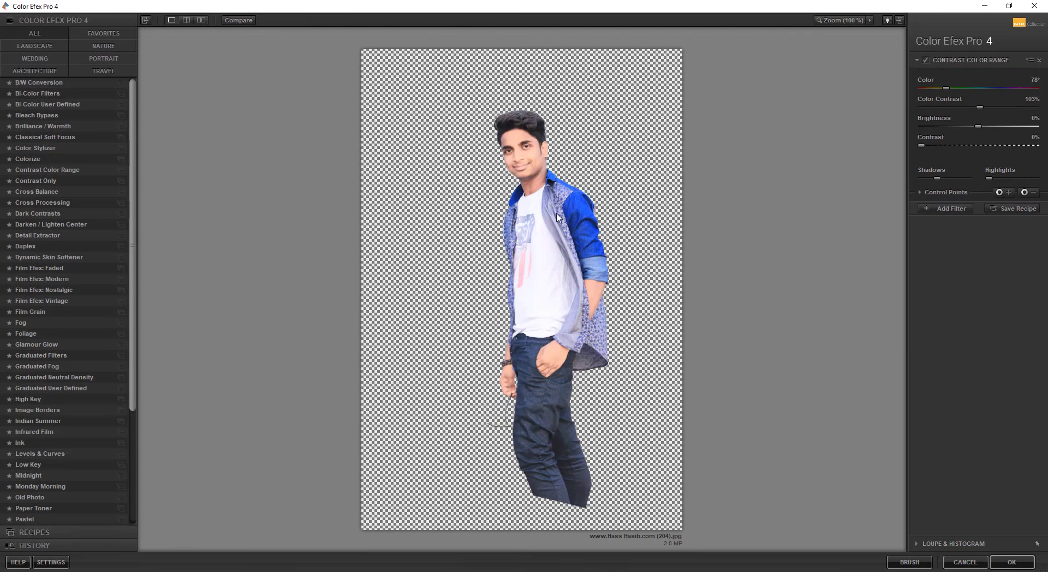
pyautogui.moveTo(975, 128); pyautogui.dragTo(979, 128)
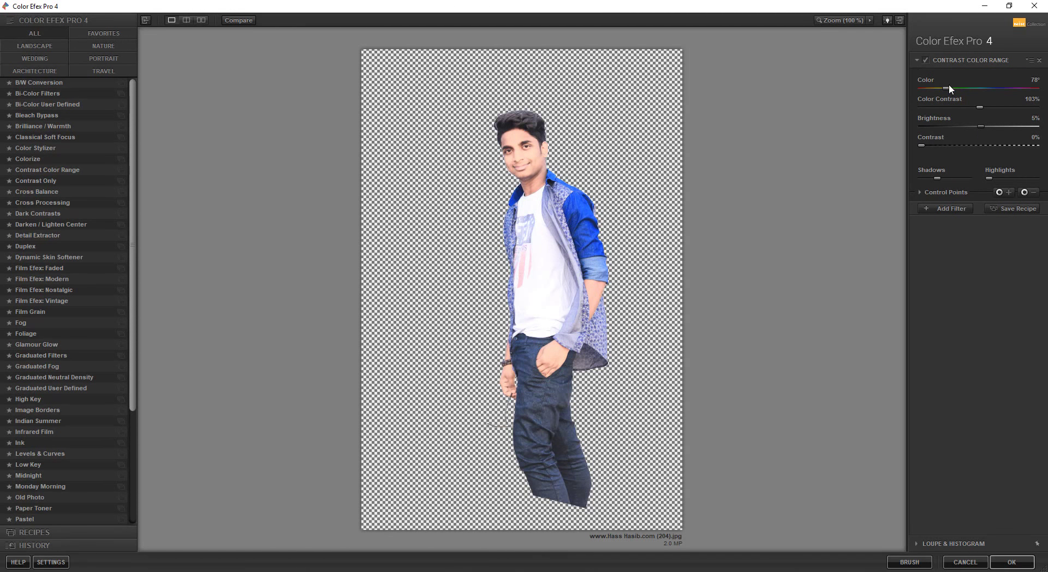
pyautogui.moveTo(945, 88); pyautogui.dragTo(948, 86)
pyautogui.click(1012, 562)
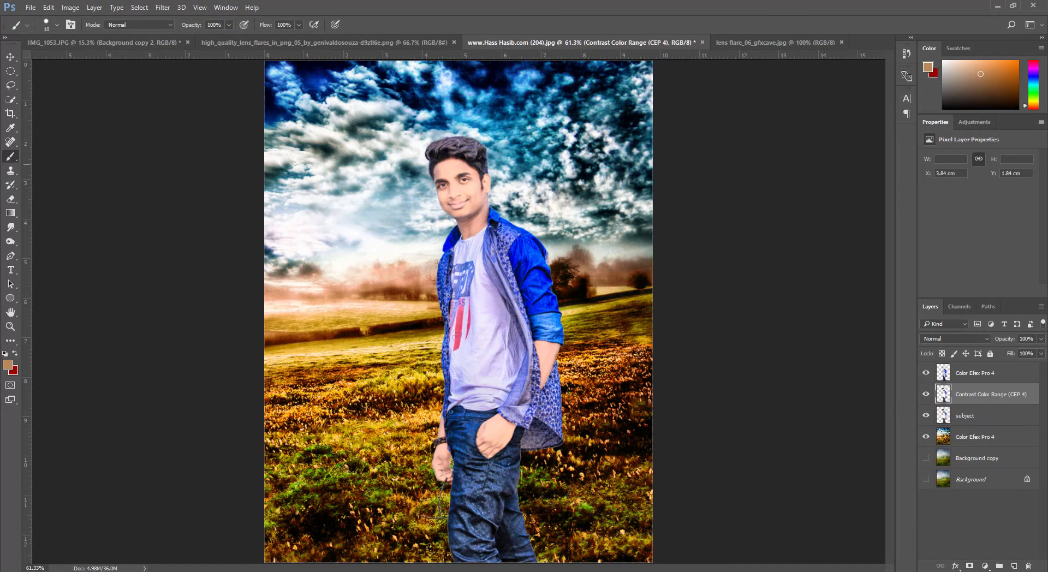
# Apply Selective Color: reduce black and yellow in Reds, set Blacks black to +13.
pyautogui.moveTo(459, 168); pyautogui.dragTo(494, 170)
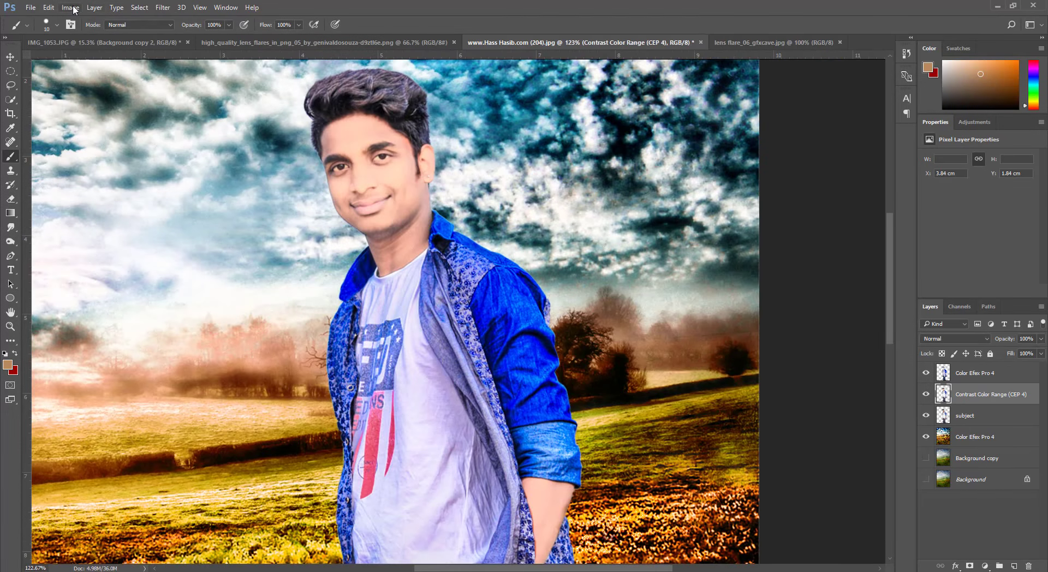
pyautogui.click(70, 7)
pyautogui.click(240, 202)
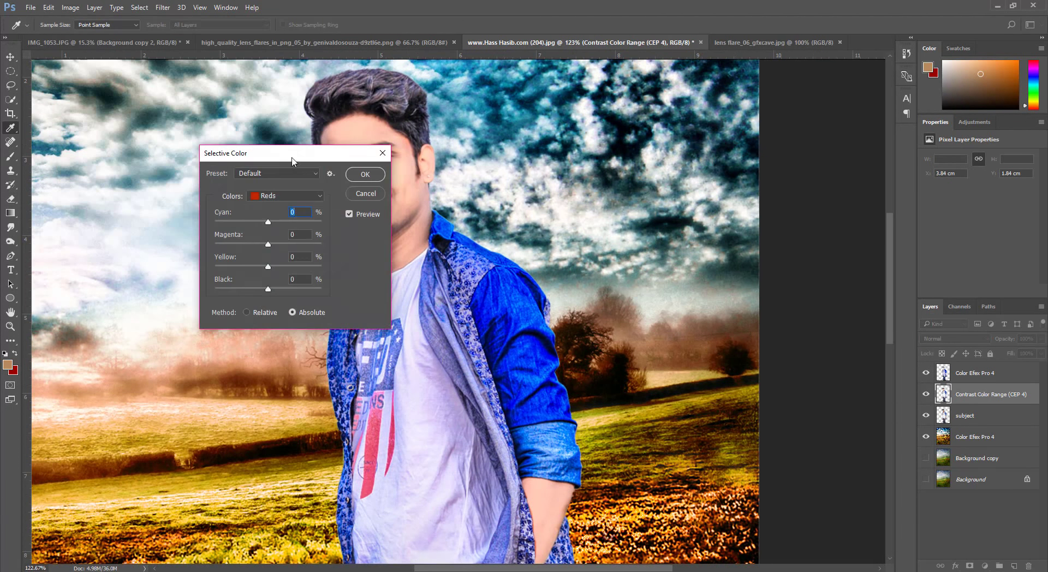
pyautogui.moveTo(291, 154); pyautogui.dragTo(723, 153)
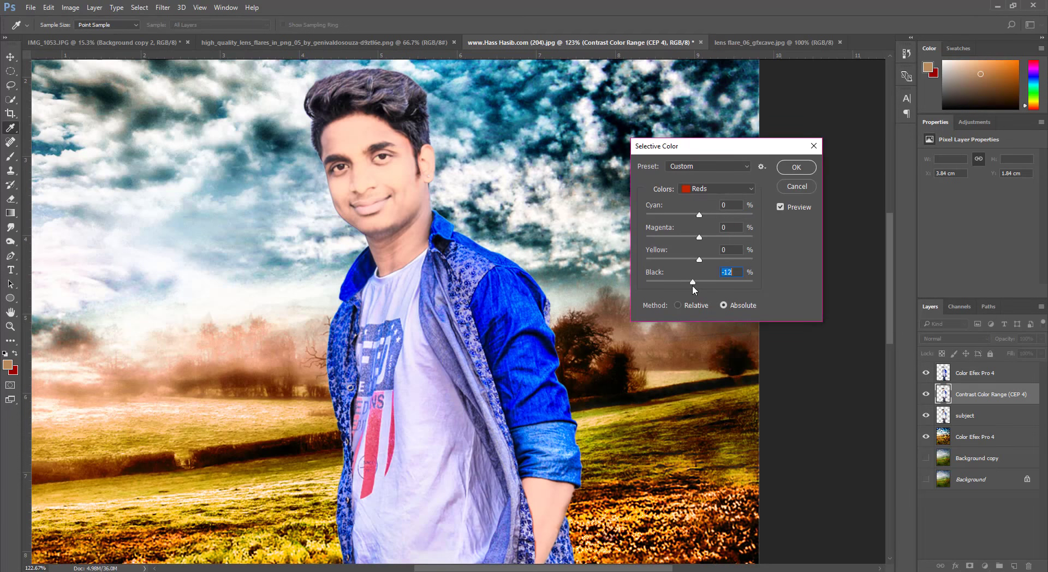
pyautogui.moveTo(691, 285); pyautogui.dragTo(698, 236)
pyautogui.click(715, 188)
pyautogui.click(704, 281)
pyautogui.moveTo(699, 281); pyautogui.dragTo(695, 281)
pyautogui.click(795, 167)
# Switch to the Smudge tool at 29% strength with the whole image in view.
pyautogui.press('b')
pyautogui.hotkey('ctrl', '0')
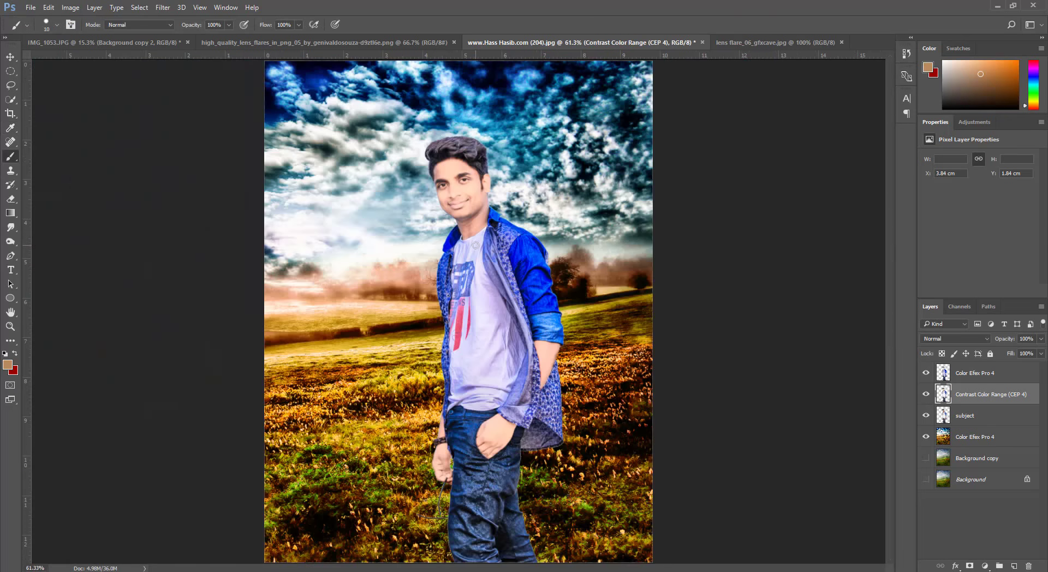
pyautogui.scroll(3, 457, 164)
pyautogui.rightClick(11, 227)
pyautogui.click(44, 246)
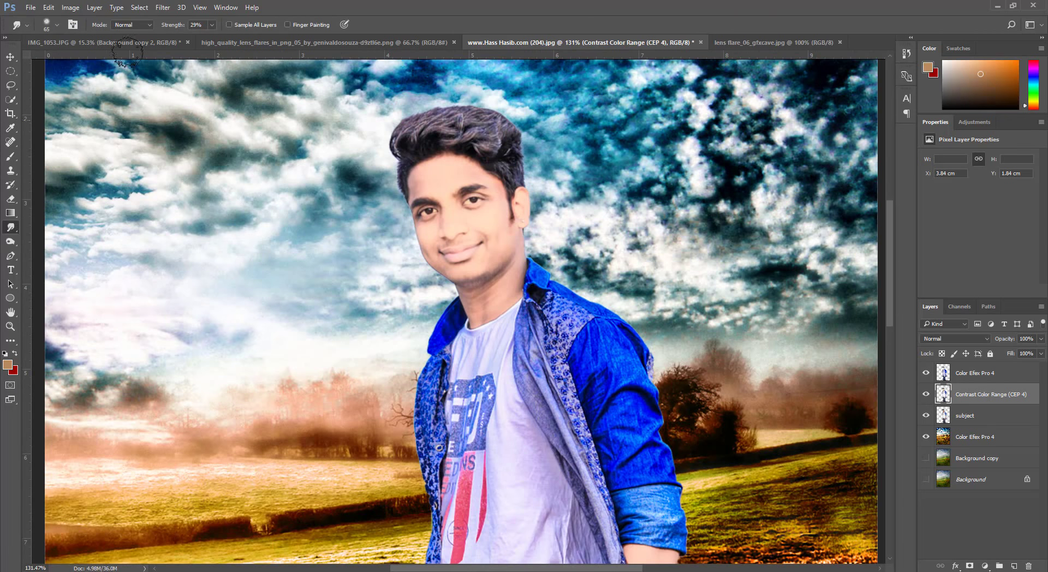
pyautogui.click(57, 25)
pyautogui.doubleClick(110, 105)
pyautogui.scroll(4, 453, 213)
# Smudge the cheek and the skin around the eye, shrinking the brush from 25 to 10.
pyautogui.press('[')
pyautogui.press('[')
pyautogui.press('[')
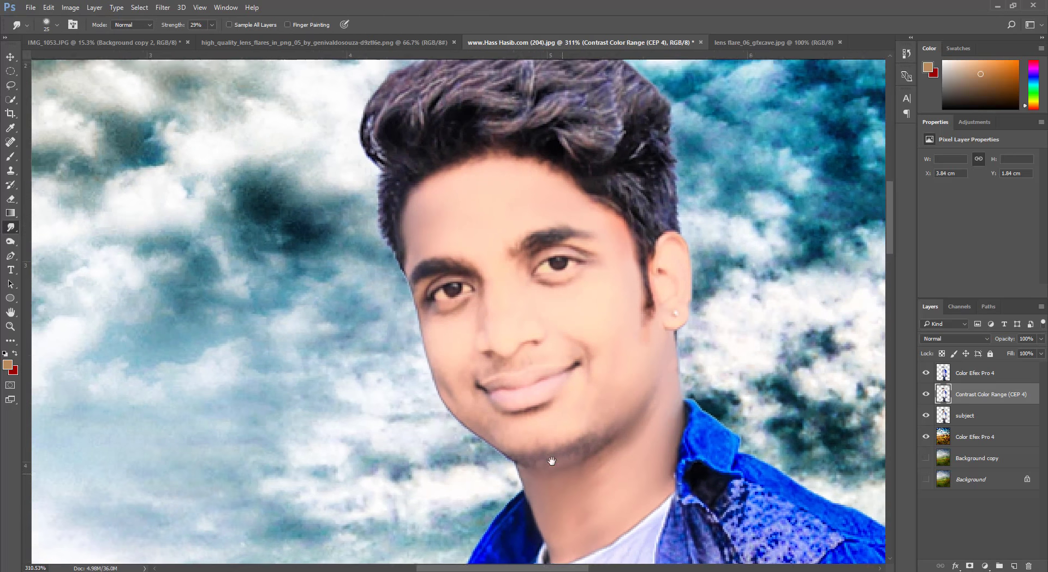
pyautogui.moveTo(552, 486); pyautogui.dragTo(583, 521)
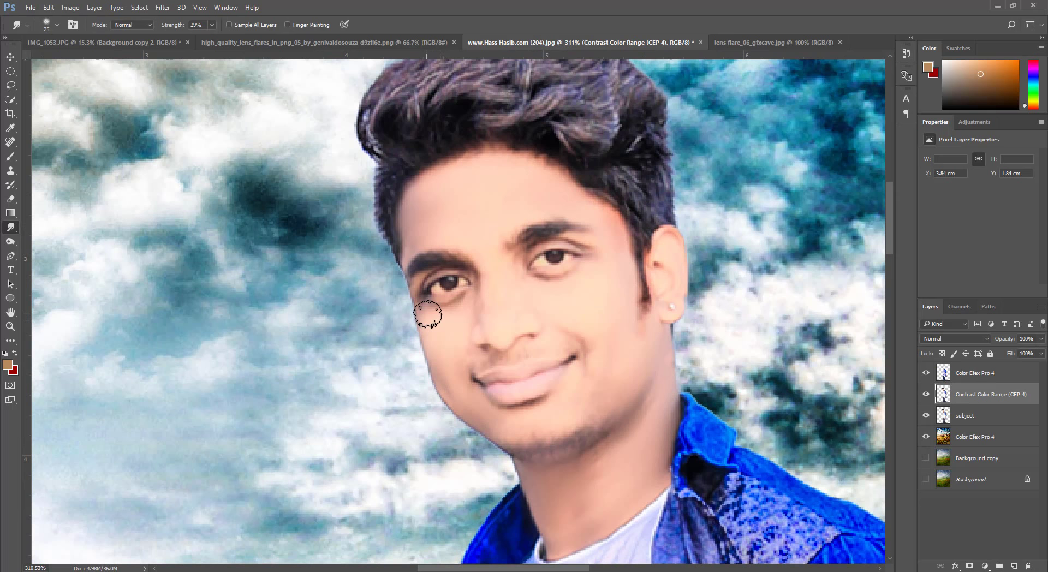
pyautogui.press('[')
pyautogui.press('[')
pyautogui.press('[')
pyautogui.moveTo(431, 293); pyautogui.dragTo(437, 327)
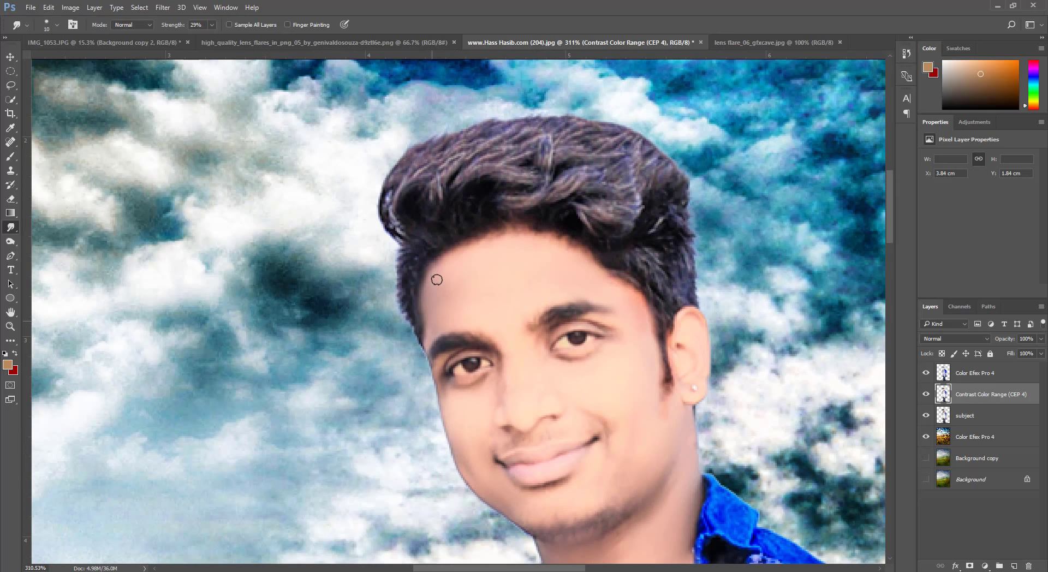
# Smudge the neck, arms, hands and wrist with brush sizes 20, 40 and 15.
pyautogui.moveTo(649, 357); pyautogui.dragTo(592, 173)
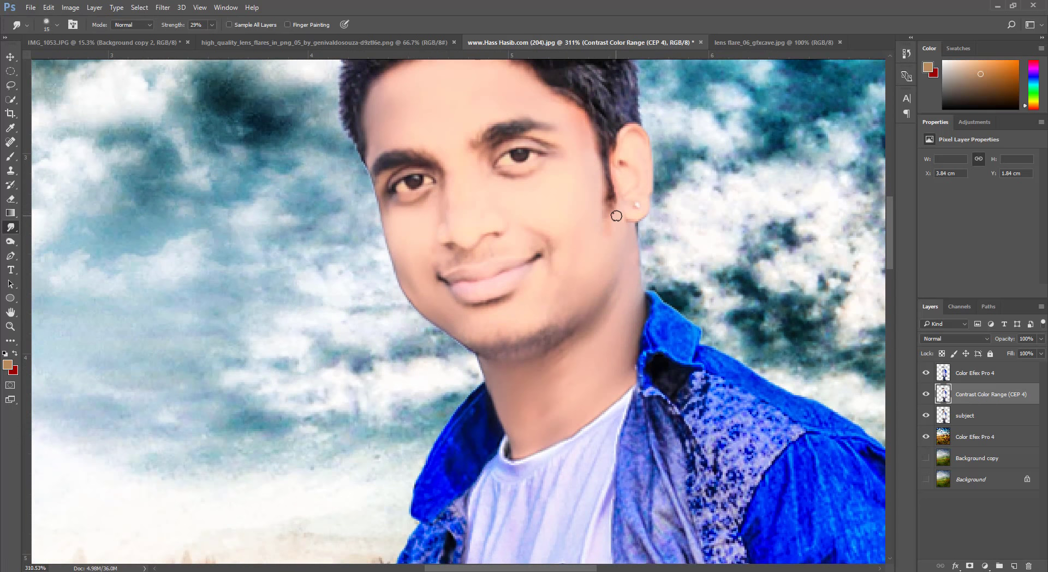
pyautogui.moveTo(596, 319); pyautogui.dragTo(593, 236)
pyautogui.press(']')
pyautogui.moveTo(632, 436); pyautogui.dragTo(469, 177)
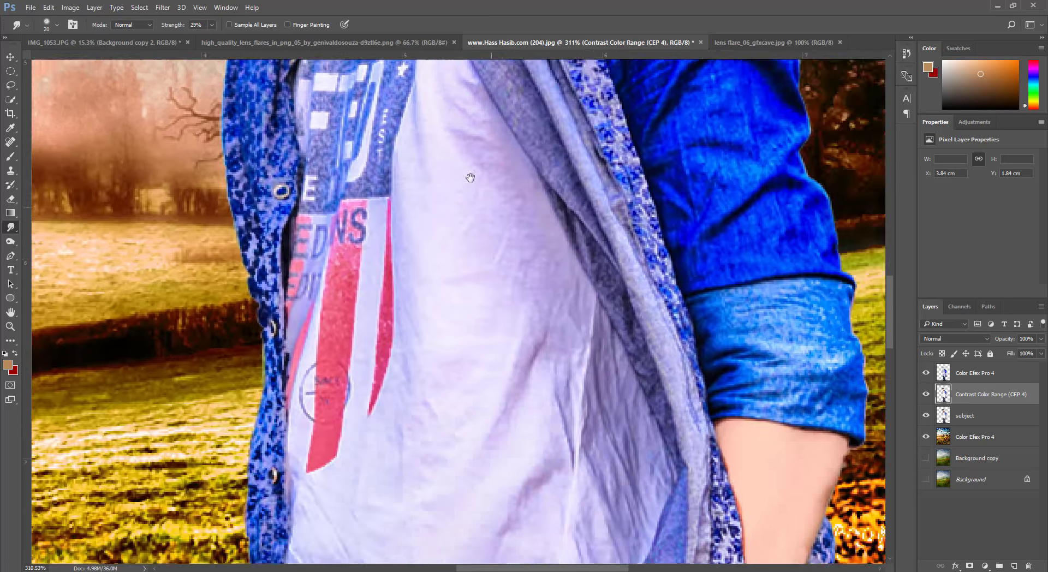
pyautogui.moveTo(796, 503); pyautogui.dragTo(557, 190)
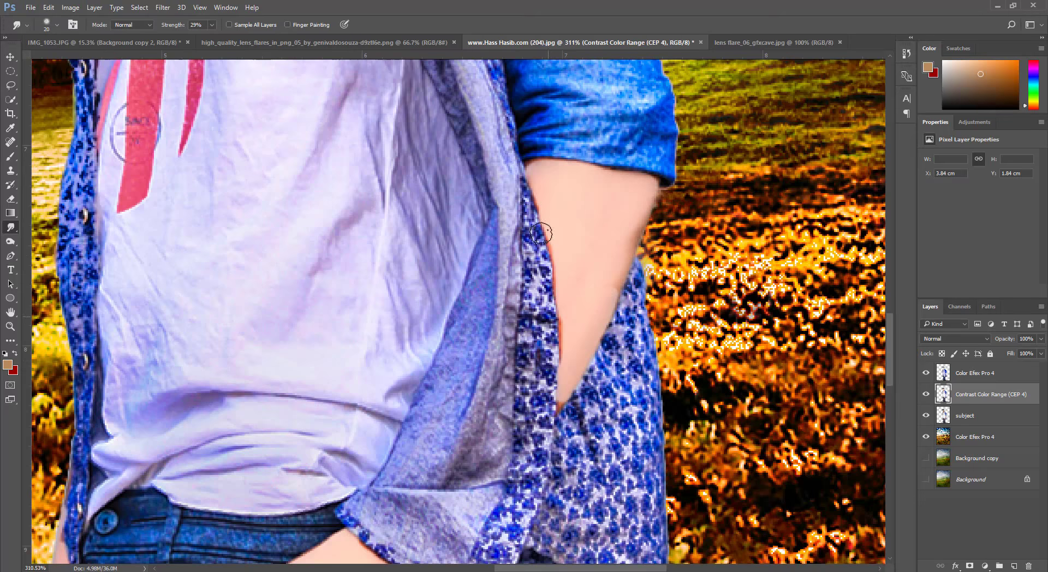
pyautogui.moveTo(327, 431); pyautogui.dragTo(540, 230)
pyautogui.press(']')
pyautogui.press(']')
pyautogui.press(']')
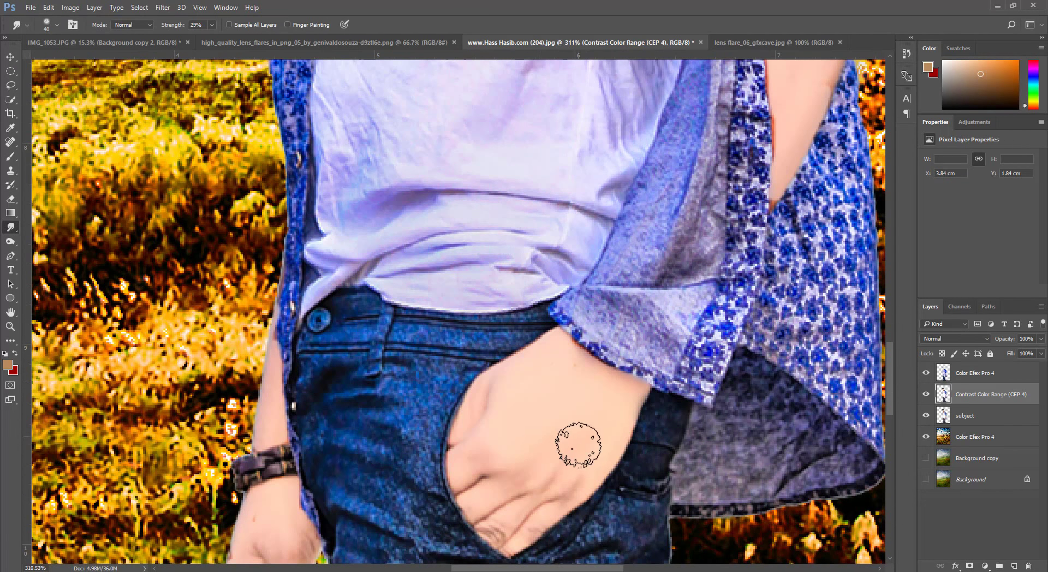
pyautogui.moveTo(589, 449); pyautogui.dragTo(813, 301)
pyautogui.press('[')
pyautogui.press('[')
pyautogui.press('[')
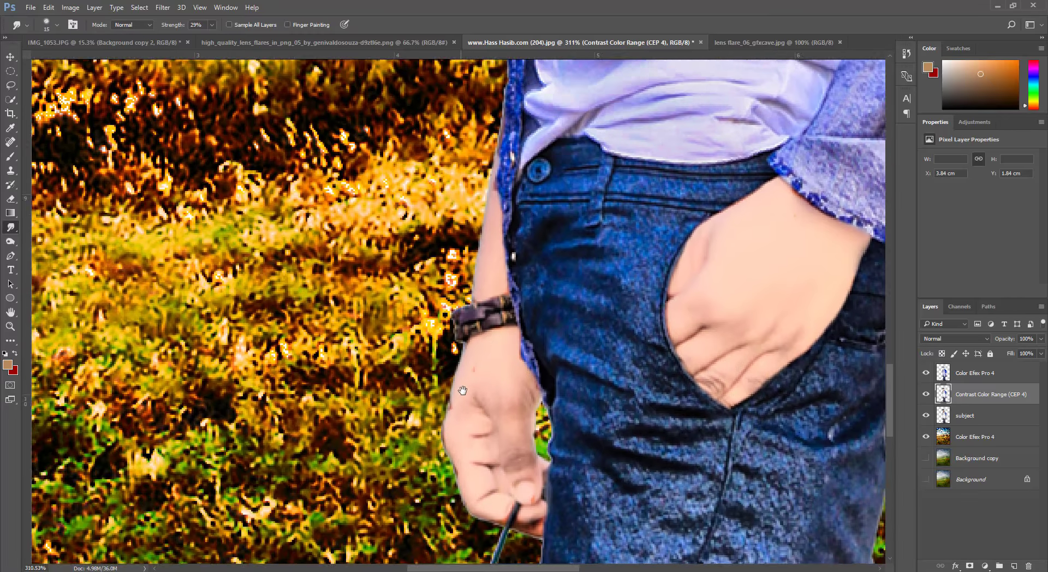
pyautogui.moveTo(462, 390); pyautogui.dragTo(467, 369)
# Erase the rough forearm texture on the top Color Efex Pro 4 layer with a 35 px eraser.
pyautogui.click(977, 373)
pyautogui.press('e')
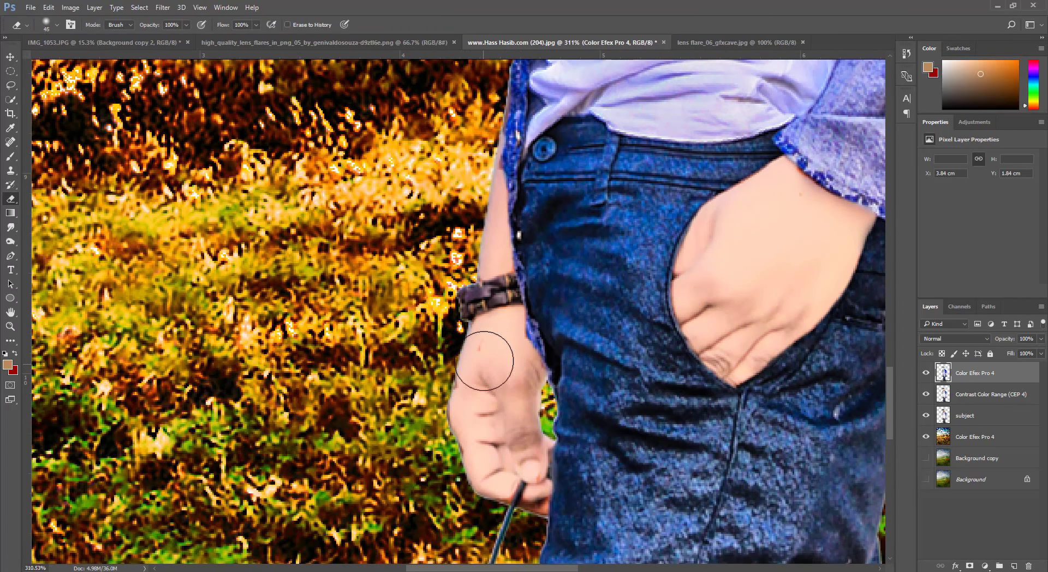
pyautogui.scroll(5, 486, 439)
pyautogui.hscroll(8, 486, 440)
pyautogui.press('[')
pyautogui.press('[')
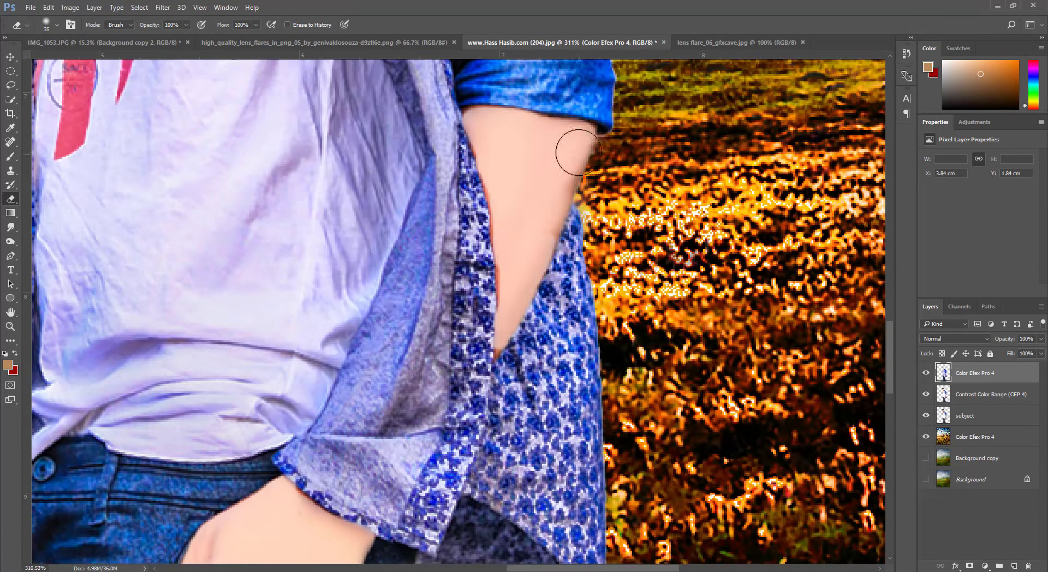
pyautogui.moveTo(578, 152); pyautogui.dragTo(547, 217)
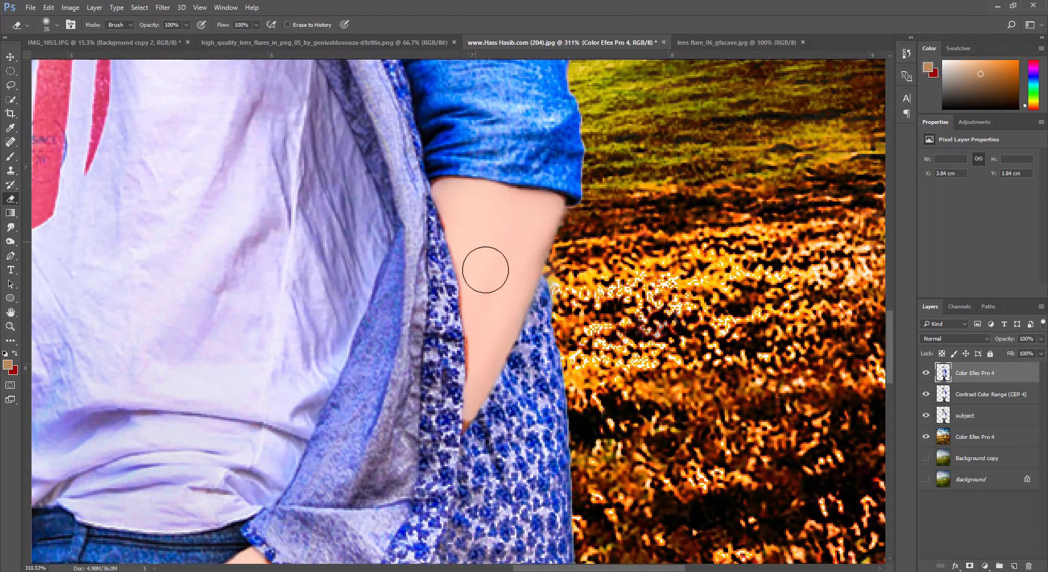
pyautogui.scroll(-4, 479, 257)
pyautogui.hscroll(-2, 479, 257)
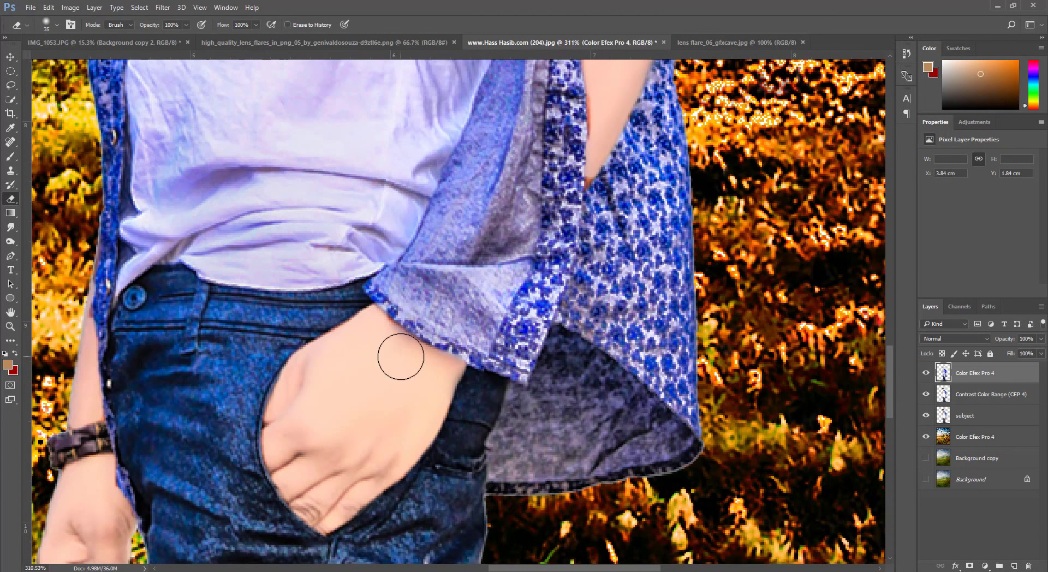
pyautogui.press('b')
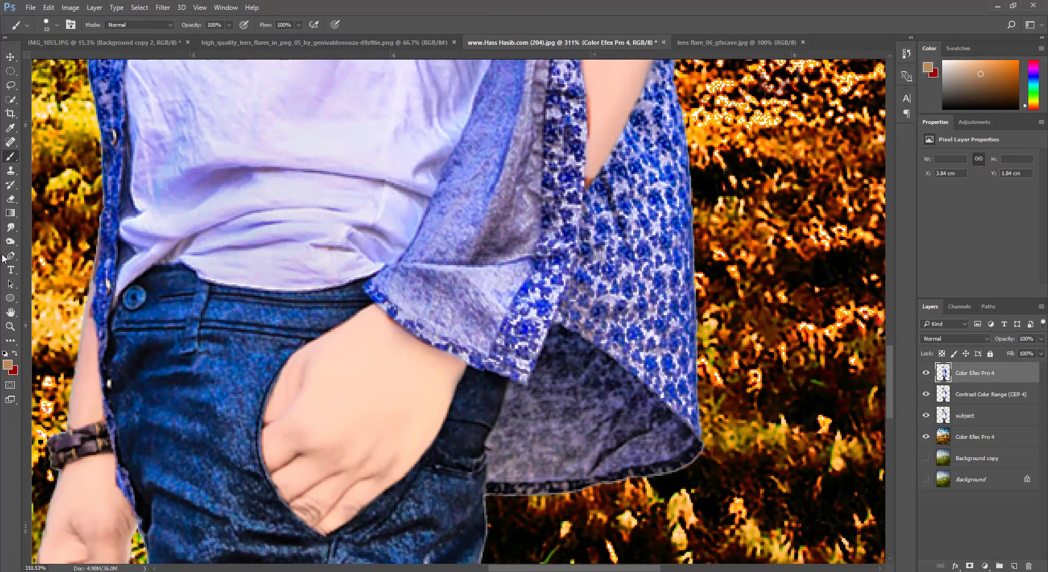
pyautogui.click(10, 227)
pyautogui.hotkey('ctrl', '0')
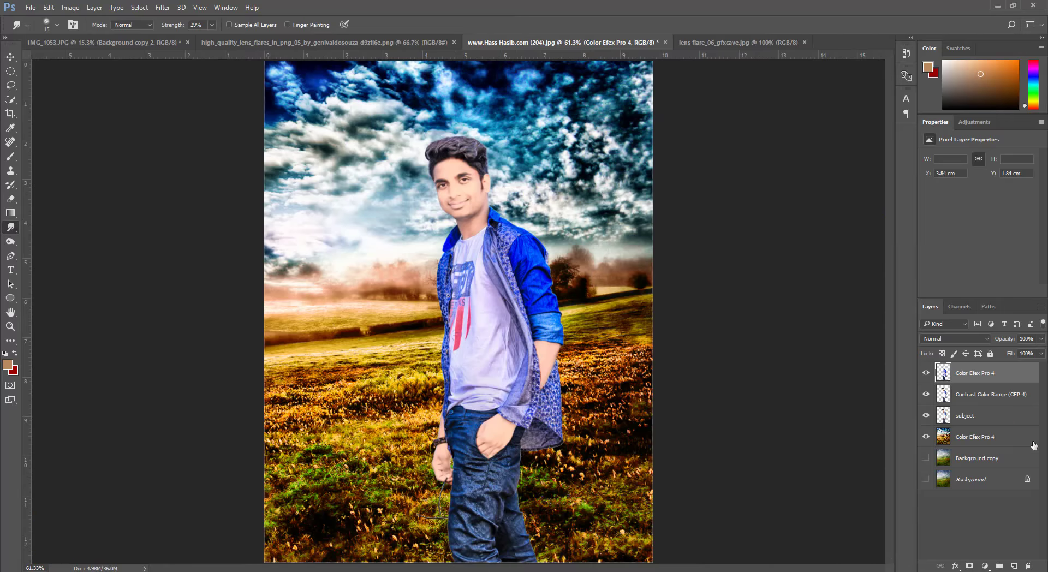
# Delete the Background copy layer and group the three subject layers into Group 1.
pyautogui.click(972, 440)
pyautogui.click(964, 377)
pyautogui.keyDown('shift'); pyautogui.click(986, 409); pyautogui.keyUp('shift')
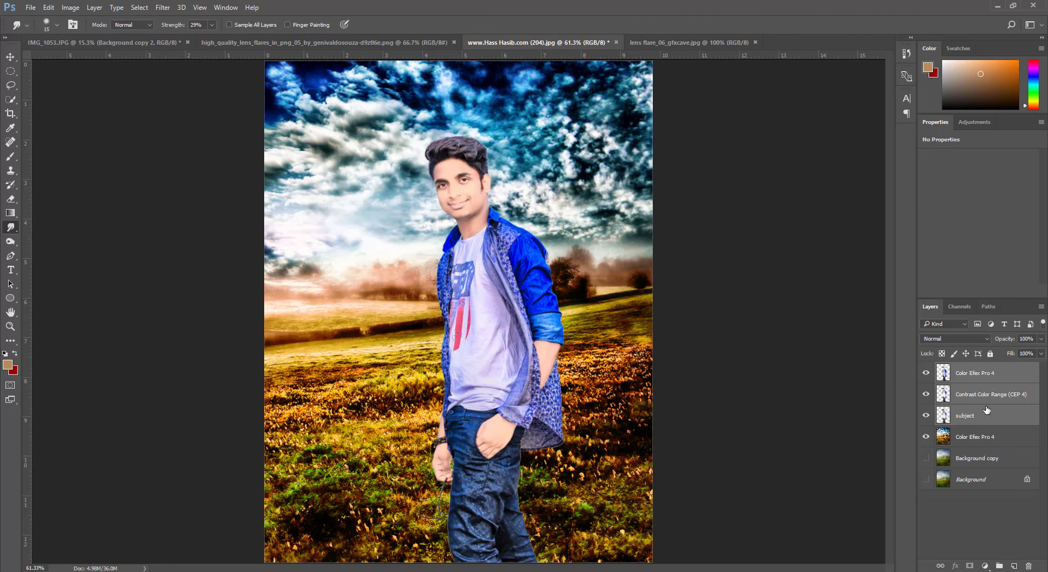
pyautogui.click(999, 566)
pyautogui.click(977, 402)
pyautogui.press('Delete')
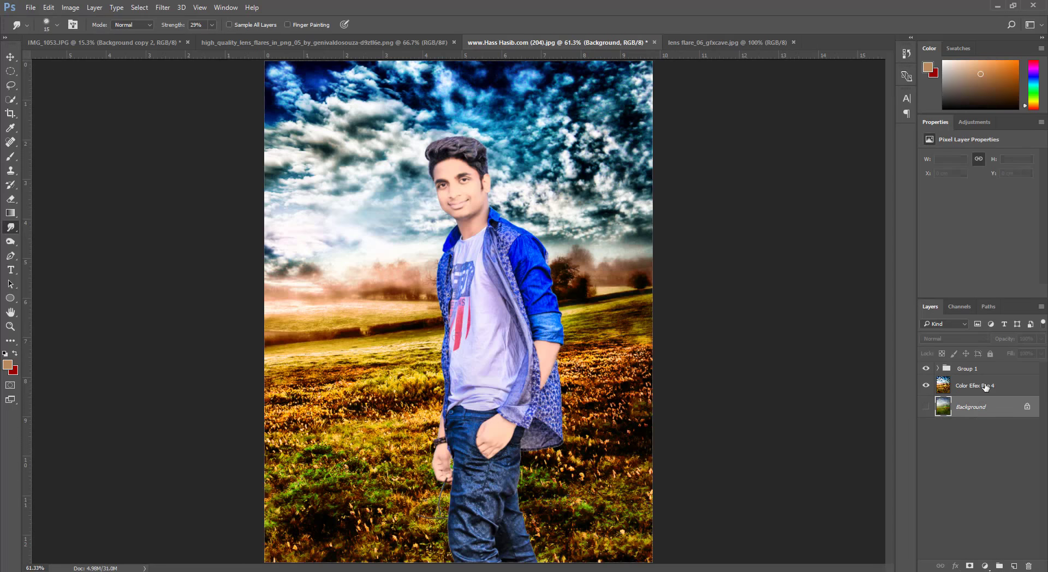
# Apply a 24 px Blur Gallery Tilt-Shift to the meadow layer, focus band lowered toward the legs.
pyautogui.click(162, 8)
pyautogui.moveTo(178, 138)
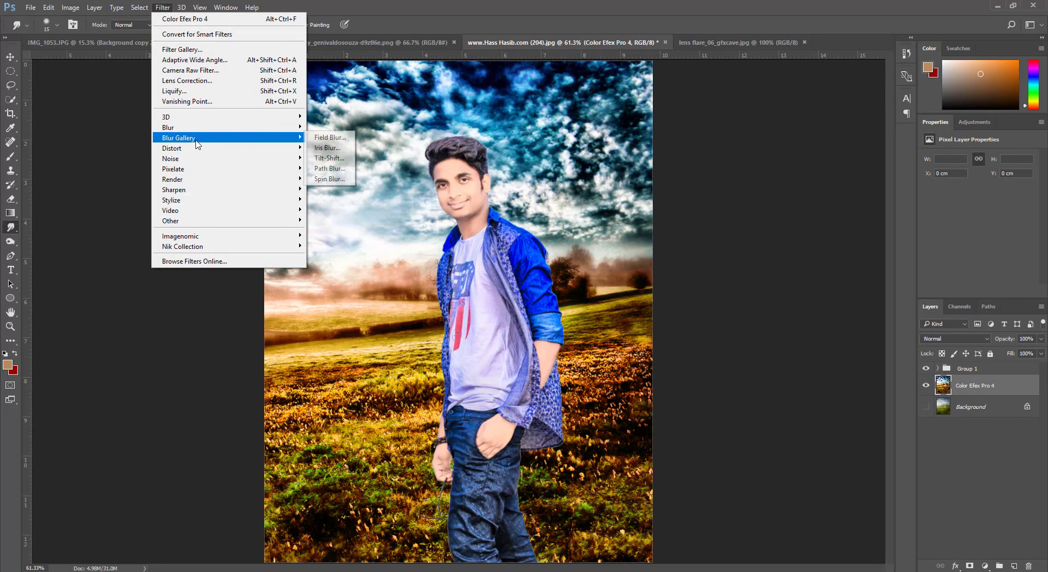
pyautogui.click(330, 138)
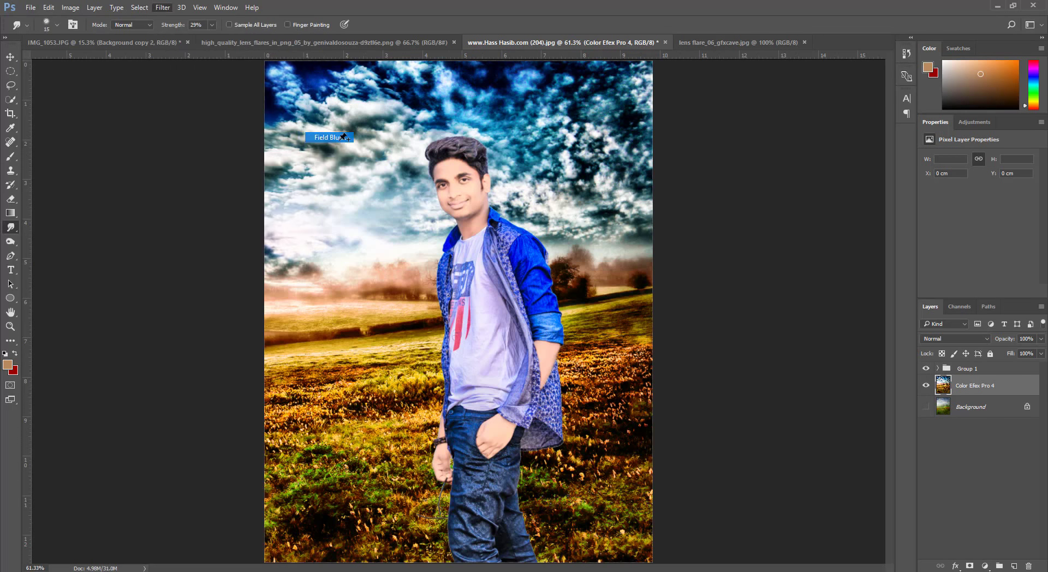
pyautogui.click(1037, 64)
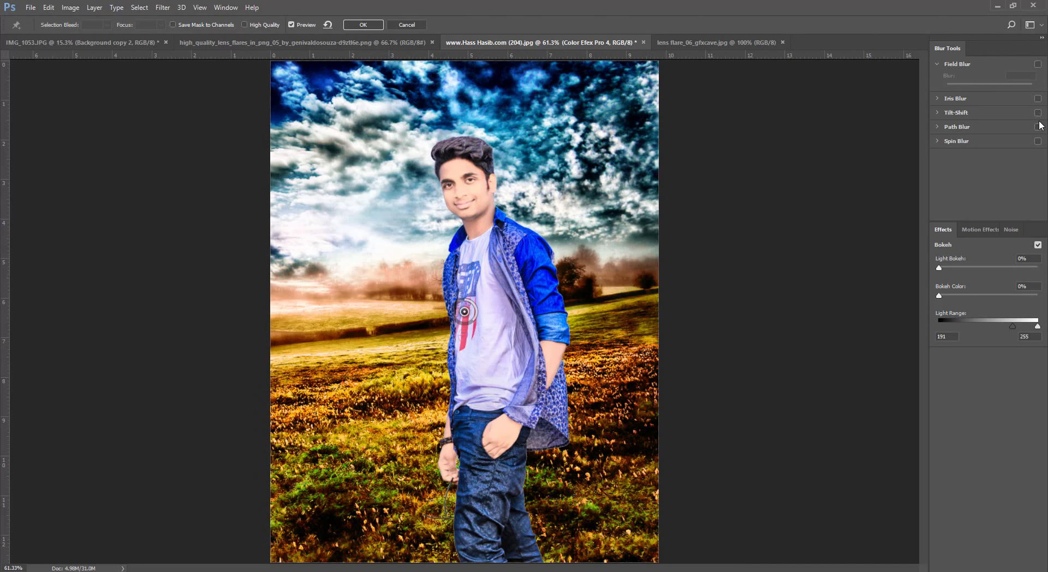
pyautogui.moveTo(465, 312); pyautogui.dragTo(459, 394)
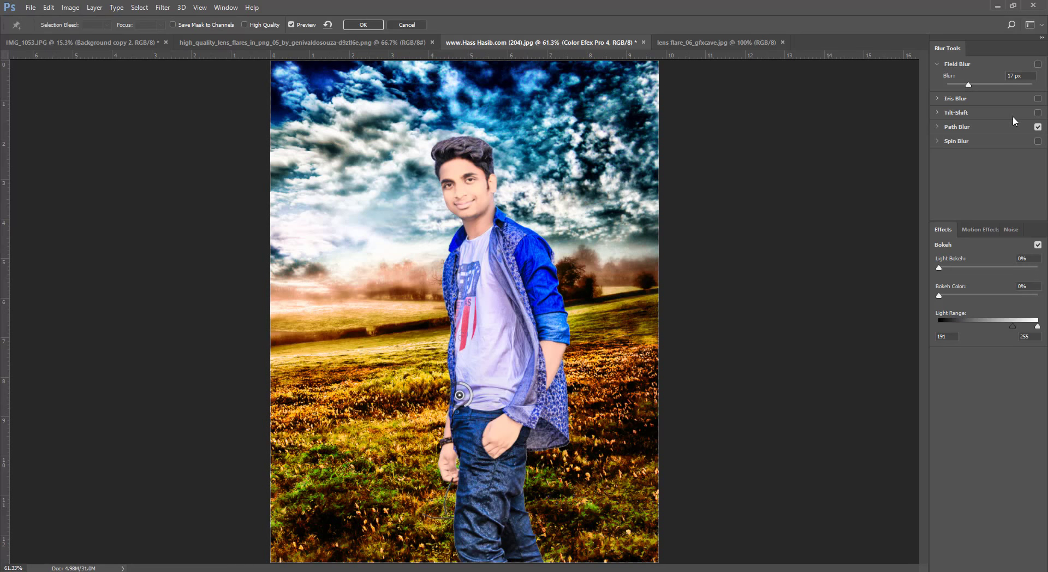
pyautogui.click(966, 127)
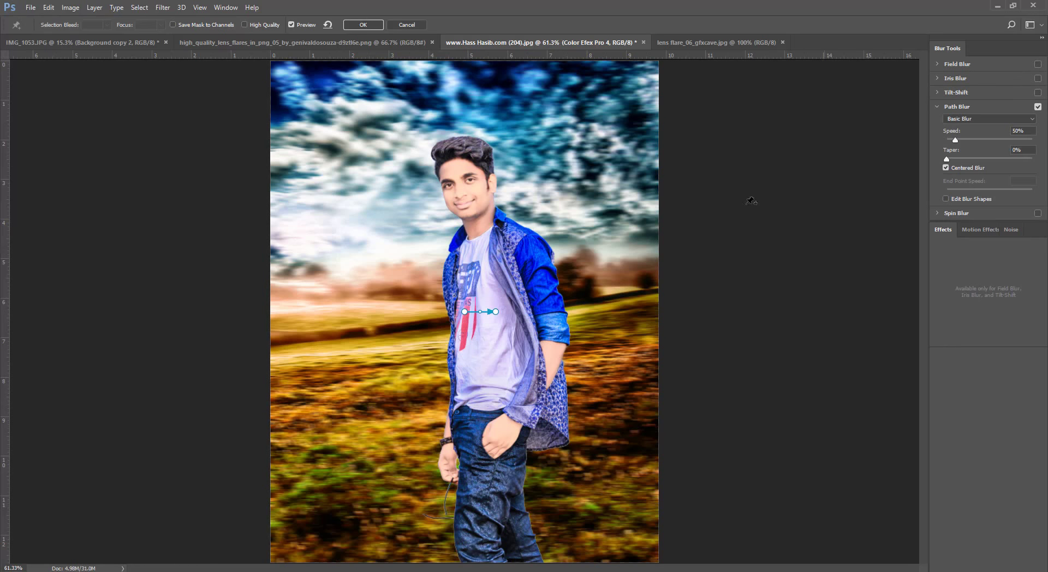
pyautogui.click(1037, 107)
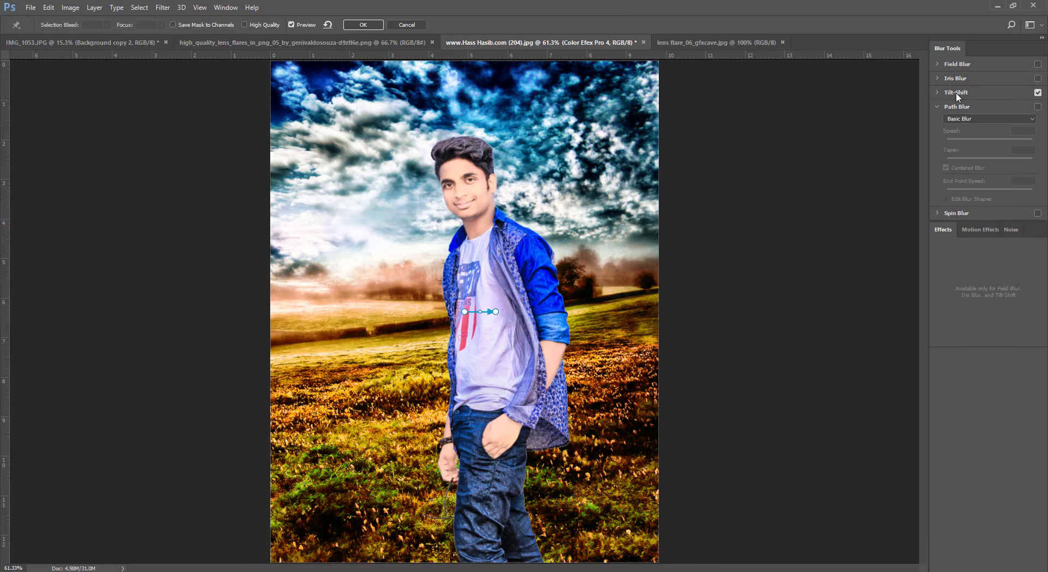
pyautogui.moveTo(480, 312); pyautogui.dragTo(458, 547)
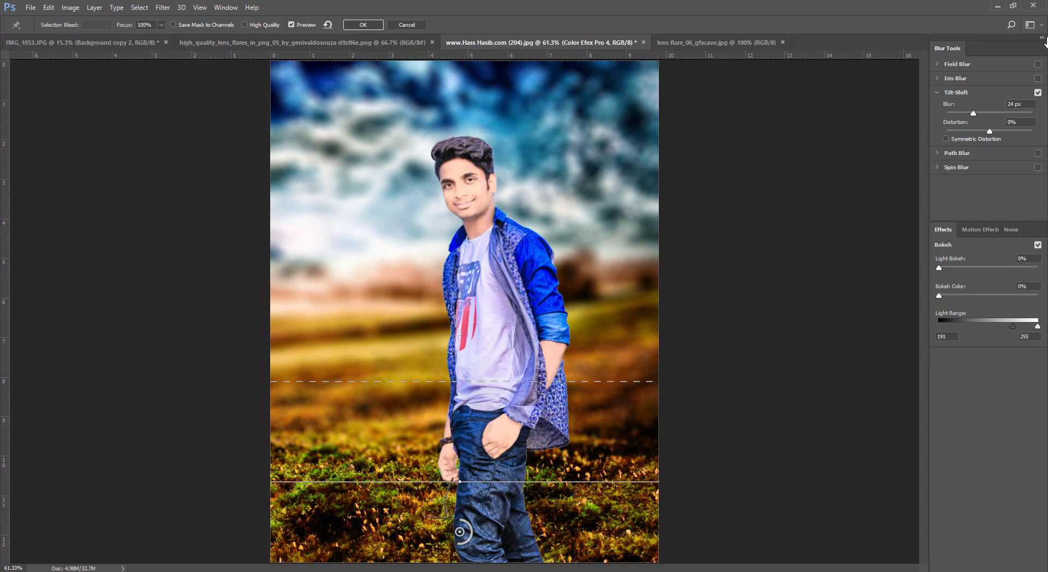
pyautogui.click(345, 25)
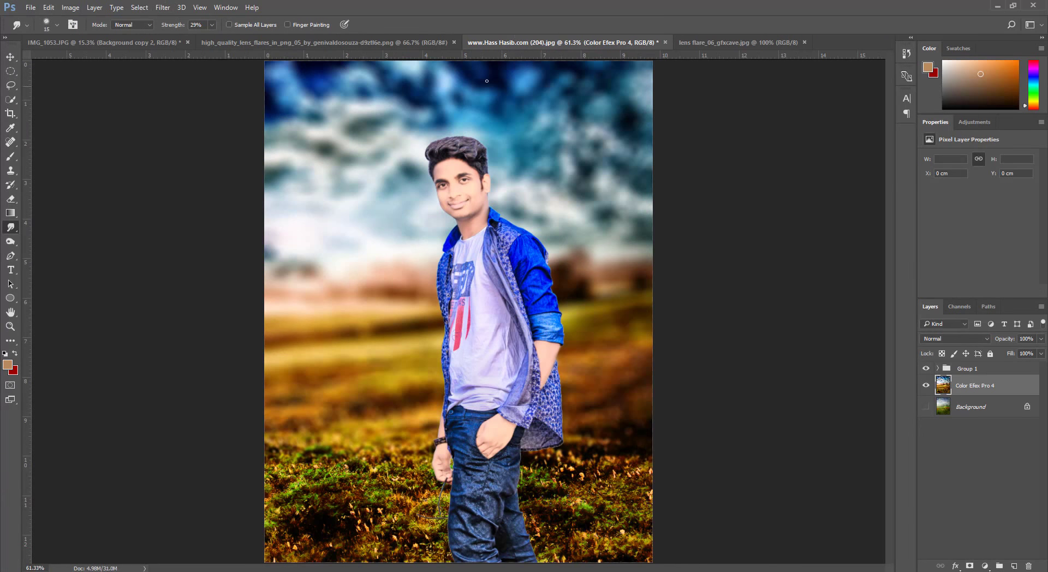
# Bring the lens flare into the composition as a Screen-blended layer behind the man.
pyautogui.hotkey('ctrl', 'shift', 'Tab')
pyautogui.press('v')
pyautogui.moveTo(461, 329)
pyautogui.mouseDown()
pyautogui.moveTo(587, 42)
pyautogui.moveTo(461, 243)
pyautogui.mouseUp()
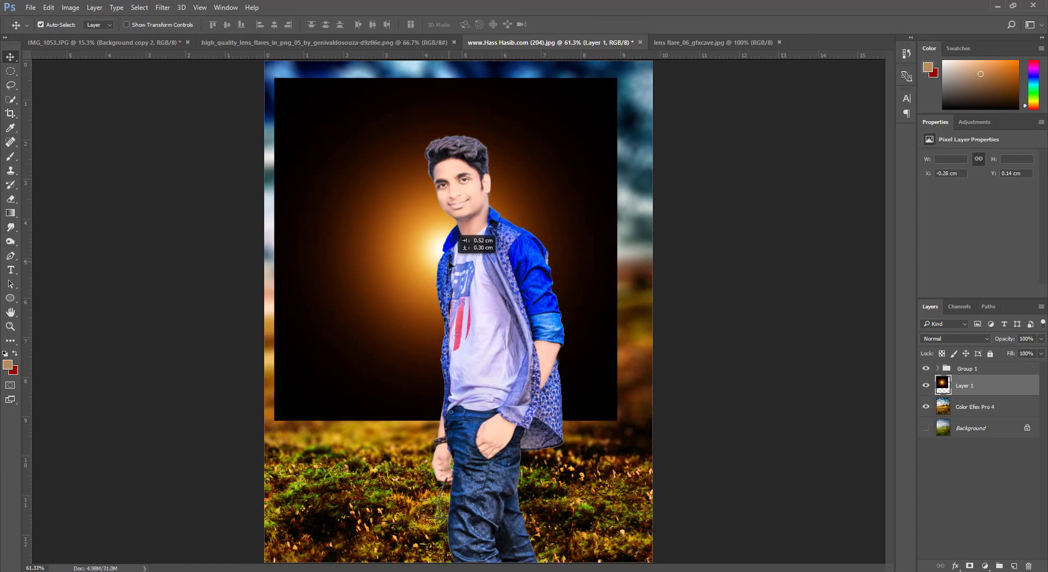
pyautogui.click(954, 338)
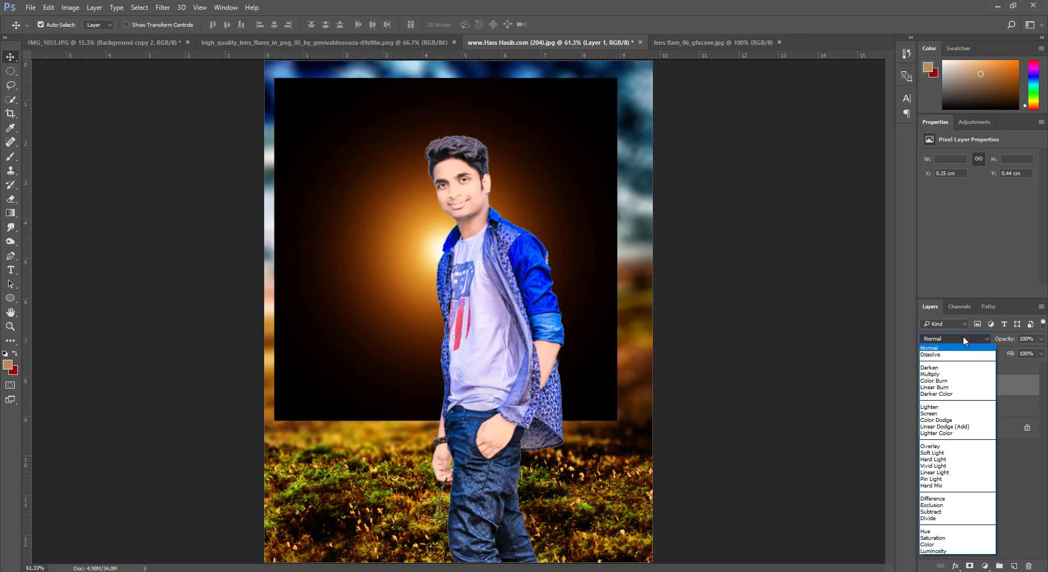
pyautogui.click(958, 416)
pyautogui.moveTo(472, 285); pyautogui.dragTo(442, 249)
pyautogui.hotkey('ctrl', 'z')
pyautogui.moveTo(399, 283)
pyautogui.mouseDown()
pyautogui.moveTo(394, 364)
pyautogui.moveTo(406, 401)
pyautogui.mouseUp()
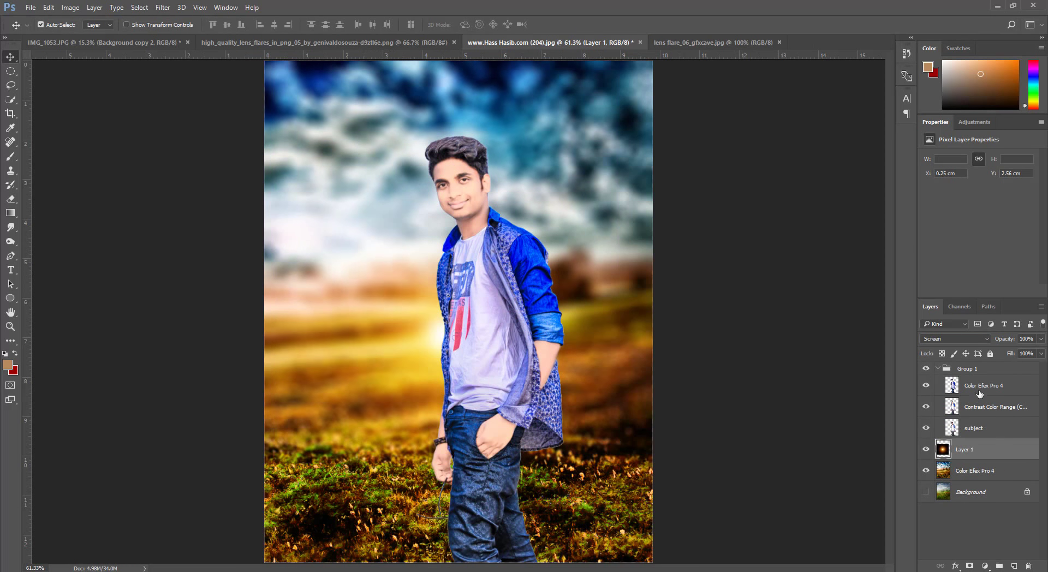
# Merge Group 1 into one layer and move the flare glow up and to the left.
pyautogui.click(973, 370)
pyautogui.rightClick(972, 370)
pyautogui.click(835, 468)
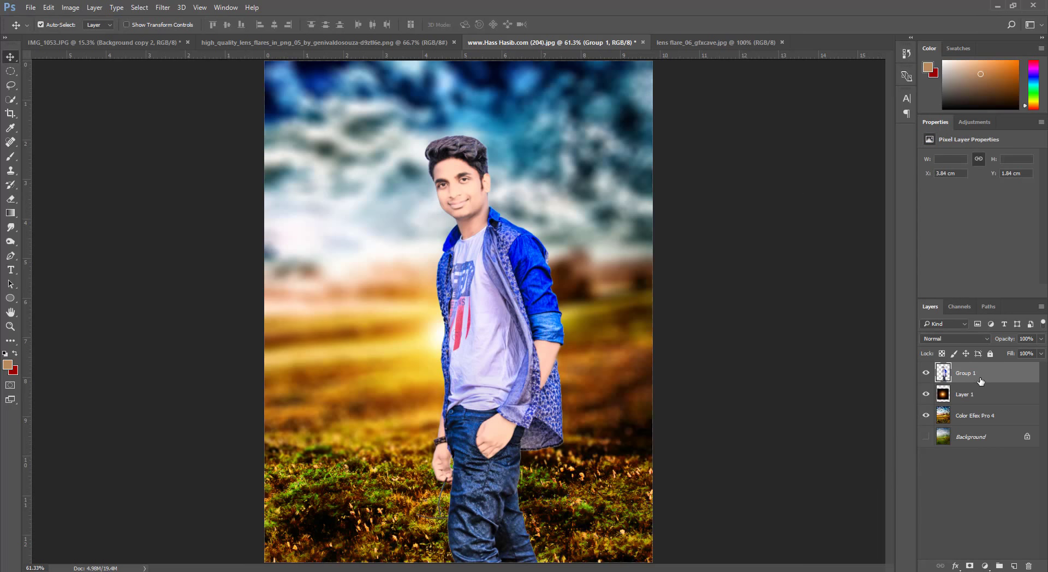
pyautogui.moveTo(438, 371)
pyautogui.mouseDown()
pyautogui.moveTo(385, 226)
pyautogui.moveTo(212, 112)
pyautogui.mouseUp()
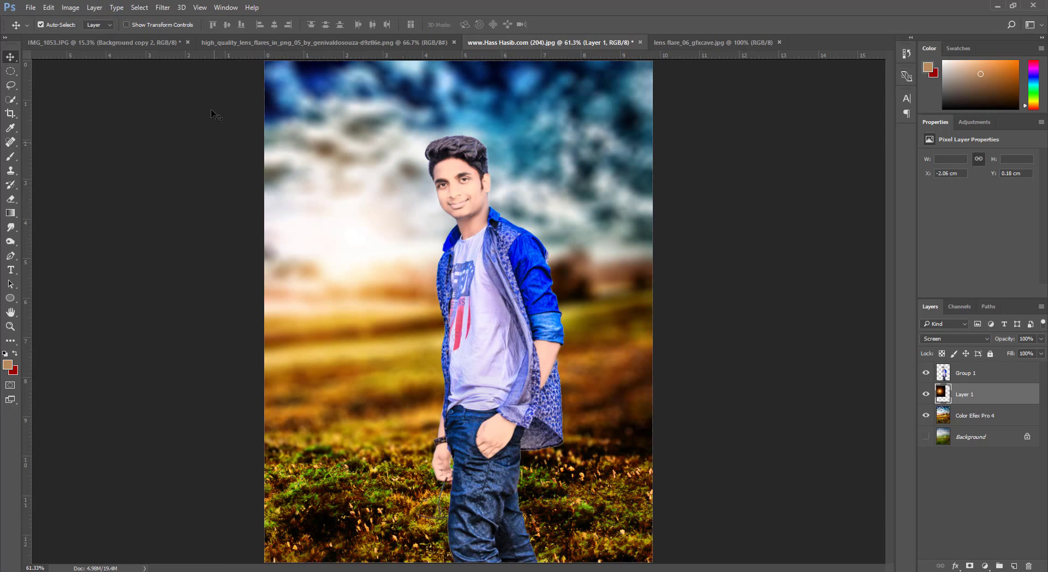
pyautogui.click(977, 415)
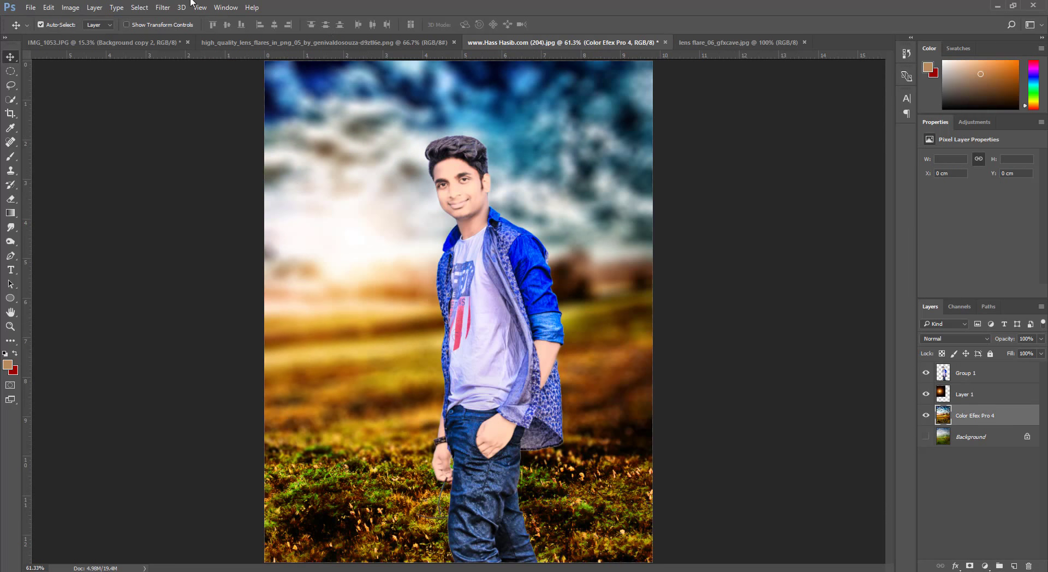
# Apply a 15 px Tilt-Shift blur to the meadow, sharp band narrowed near the bottom ground.
pyautogui.click(163, 7)
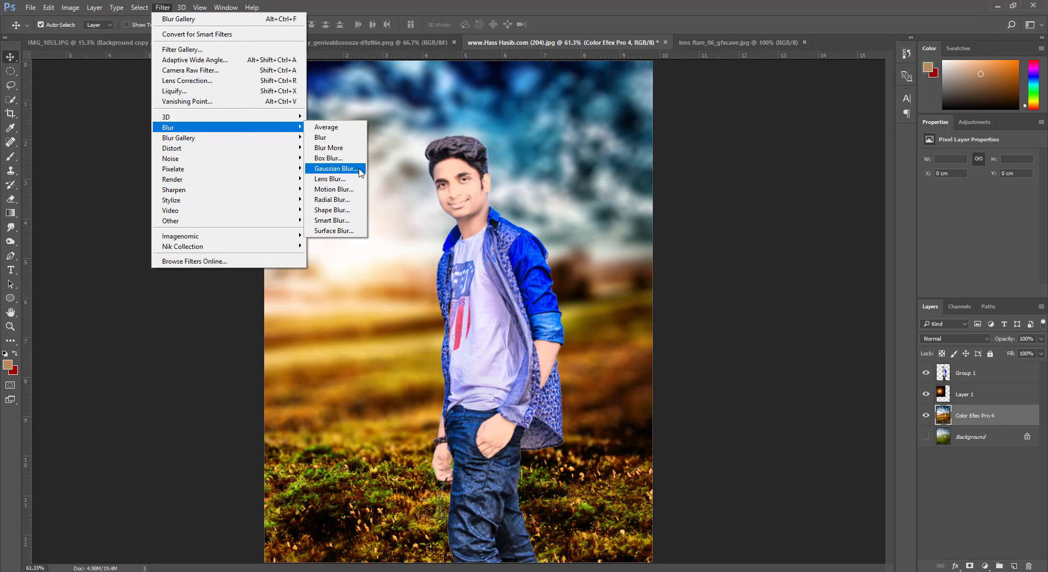
pyautogui.moveTo(179, 138)
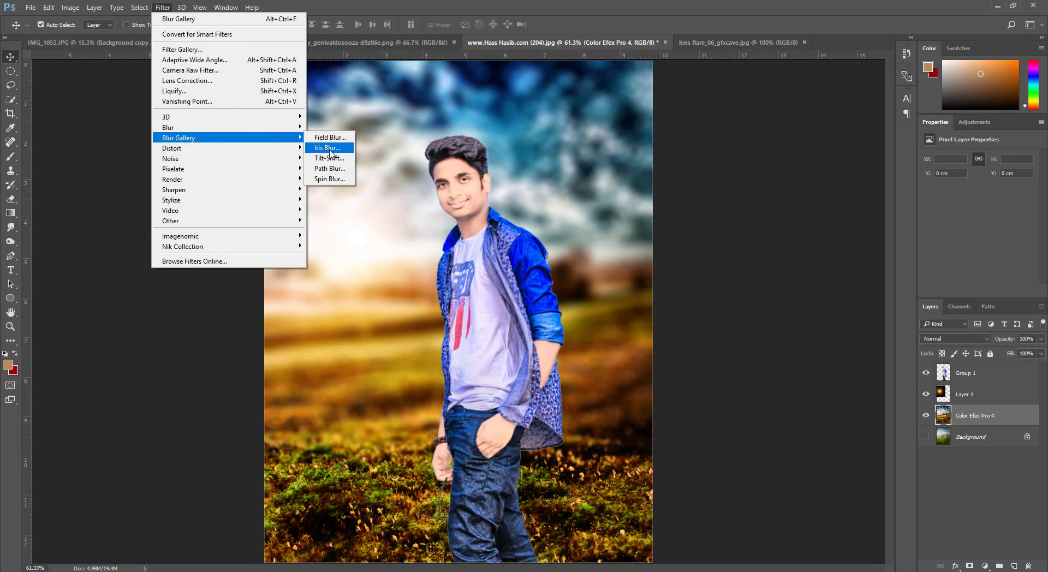
pyautogui.click(328, 148)
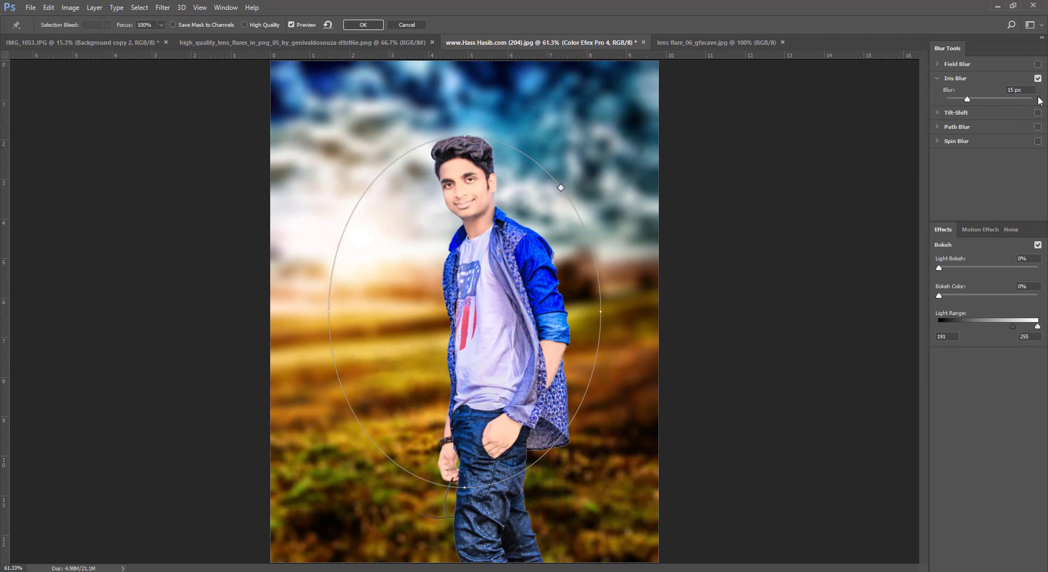
pyautogui.click(1037, 79)
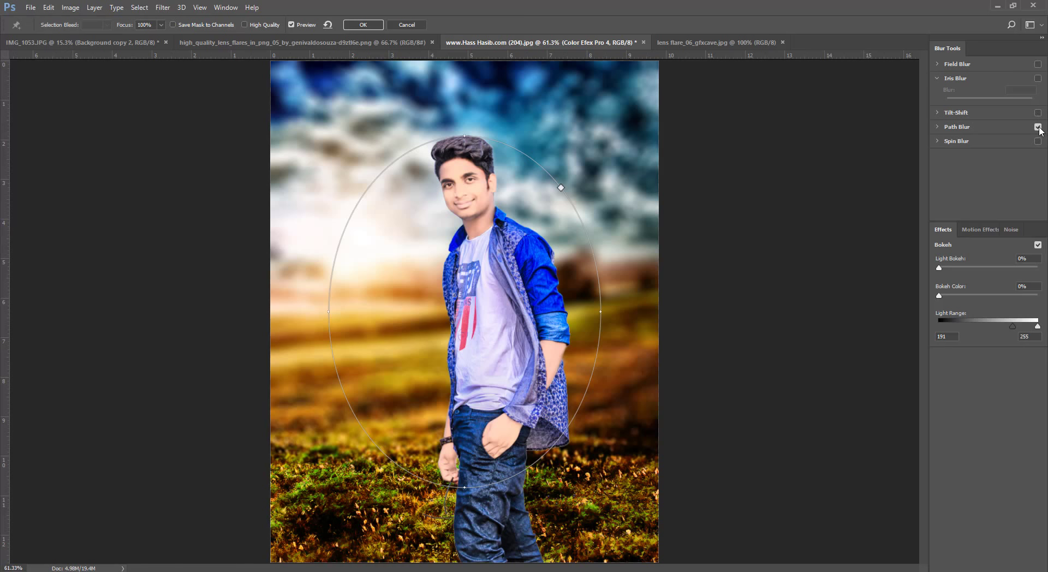
pyautogui.click(958, 129)
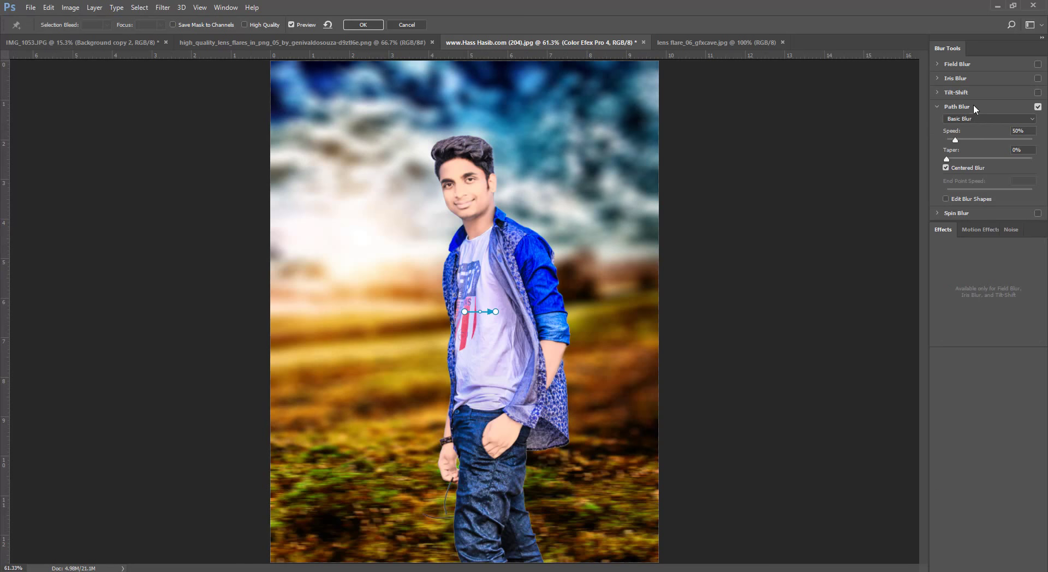
pyautogui.click(1037, 107)
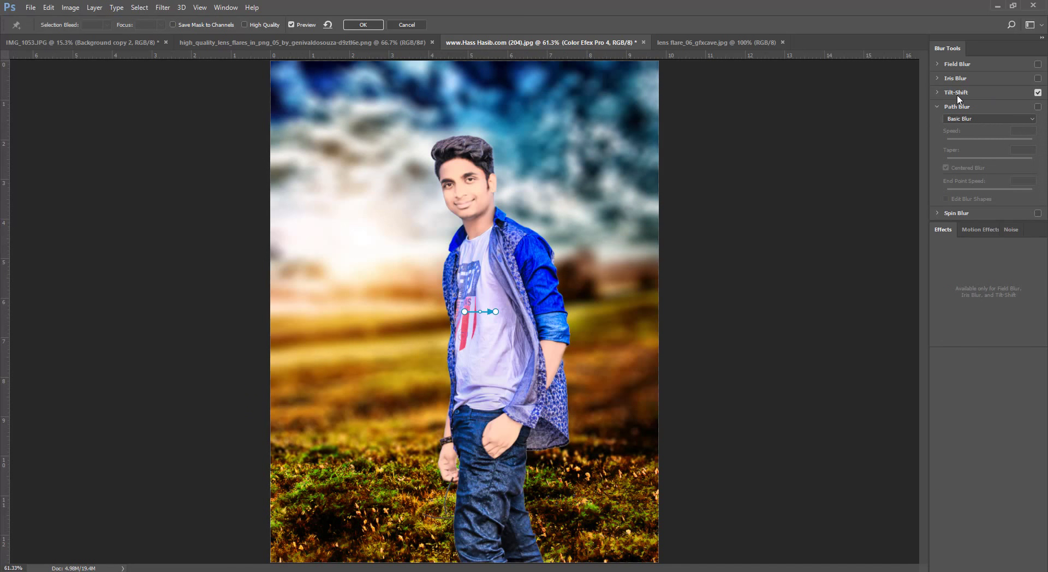
pyautogui.click(939, 93)
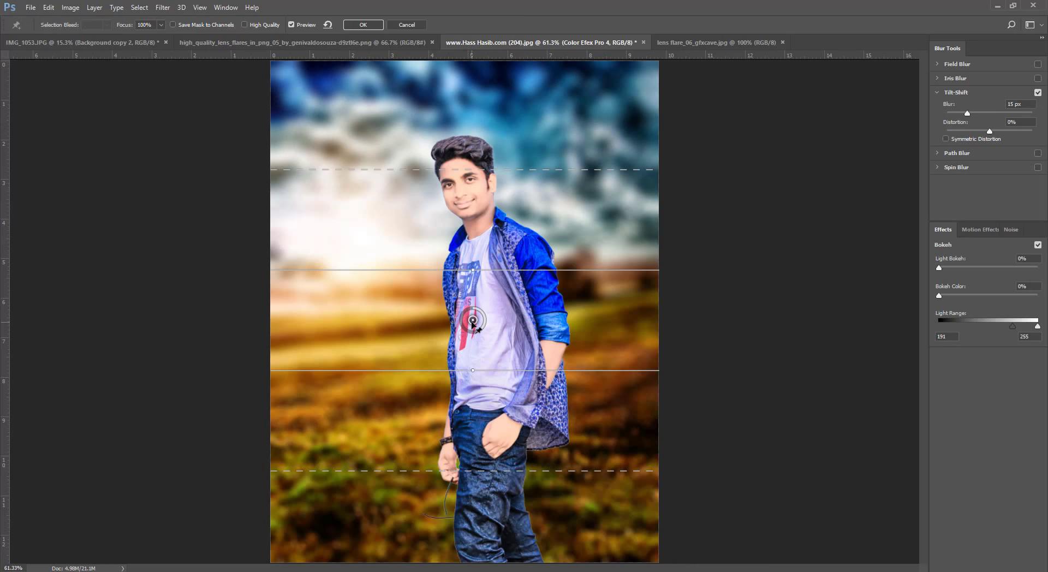
pyautogui.moveTo(466, 337); pyautogui.dragTo(467, 446)
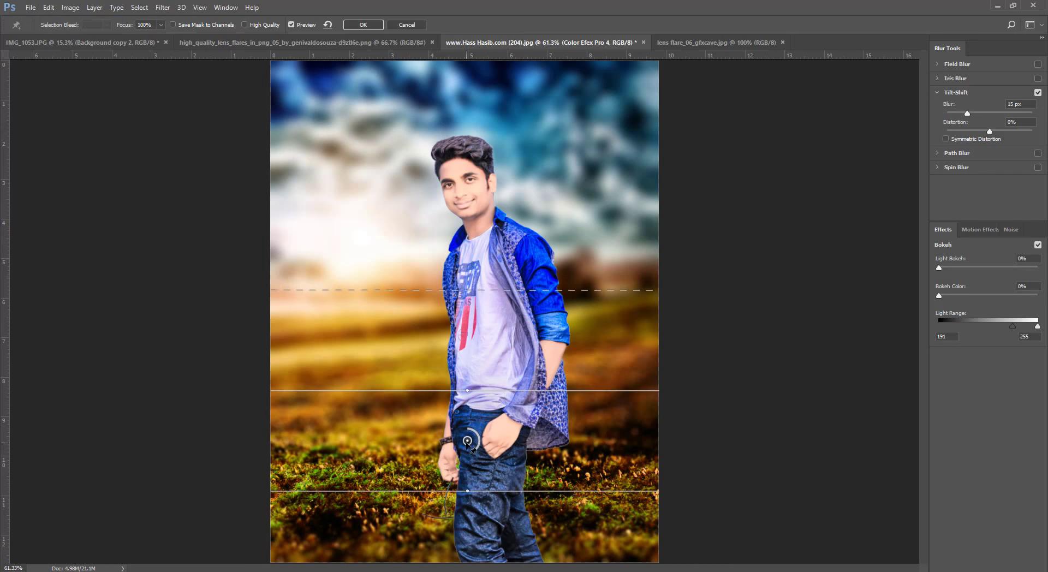
pyautogui.moveTo(469, 390); pyautogui.dragTo(470, 430)
pyautogui.moveTo(486, 490); pyautogui.dragTo(486, 470)
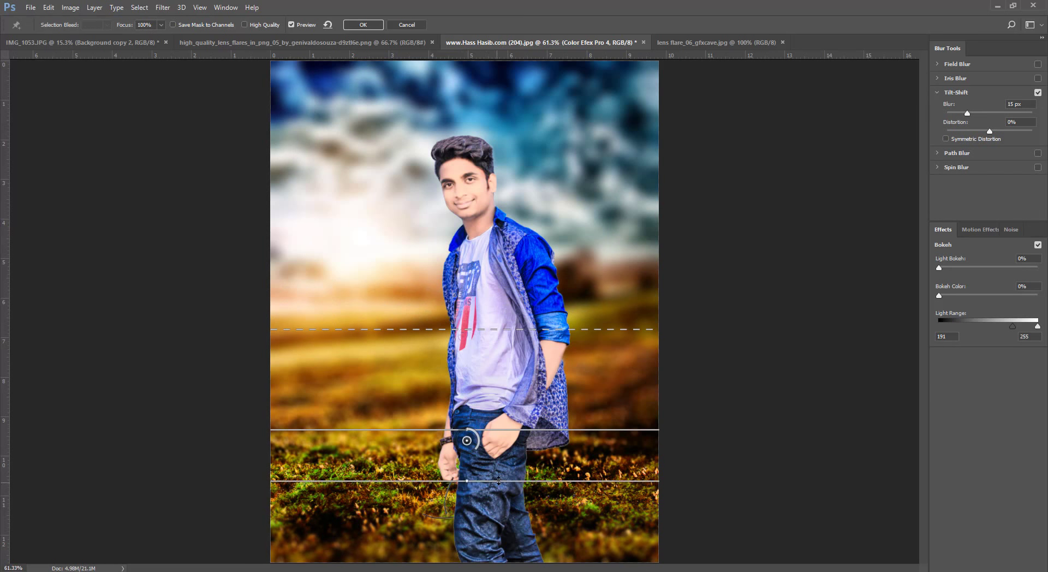
pyautogui.moveTo(468, 436); pyautogui.dragTo(498, 566)
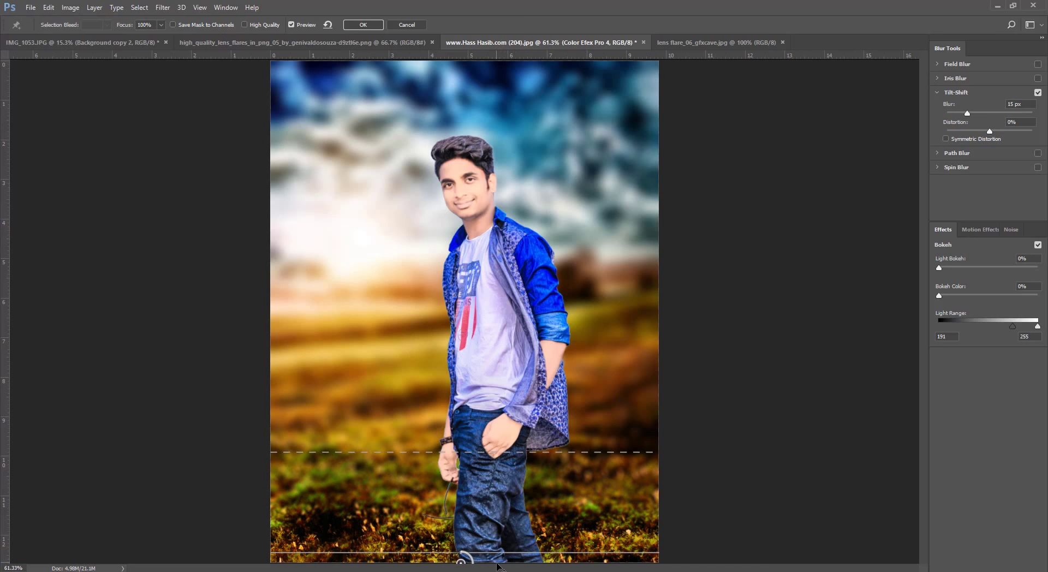
pyautogui.click(363, 24)
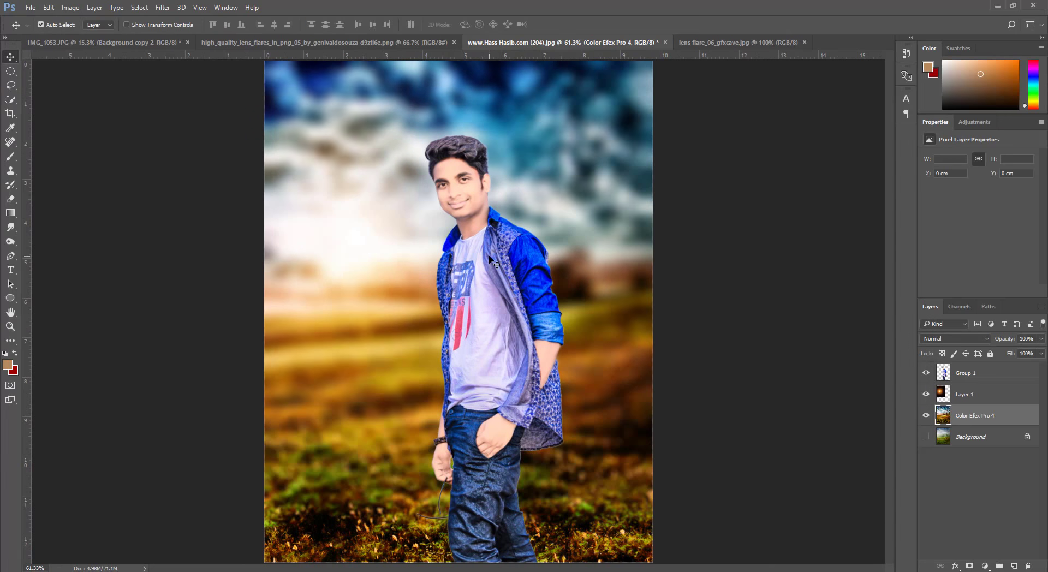
# Triple the Layer 1 flare, merge into Screen-blended Layer 1 copy 2, and shift it right.
pyautogui.click(961, 395)
pyautogui.hotkey('ctrl', 'j')
pyautogui.hotkey('ctrl', 'j')
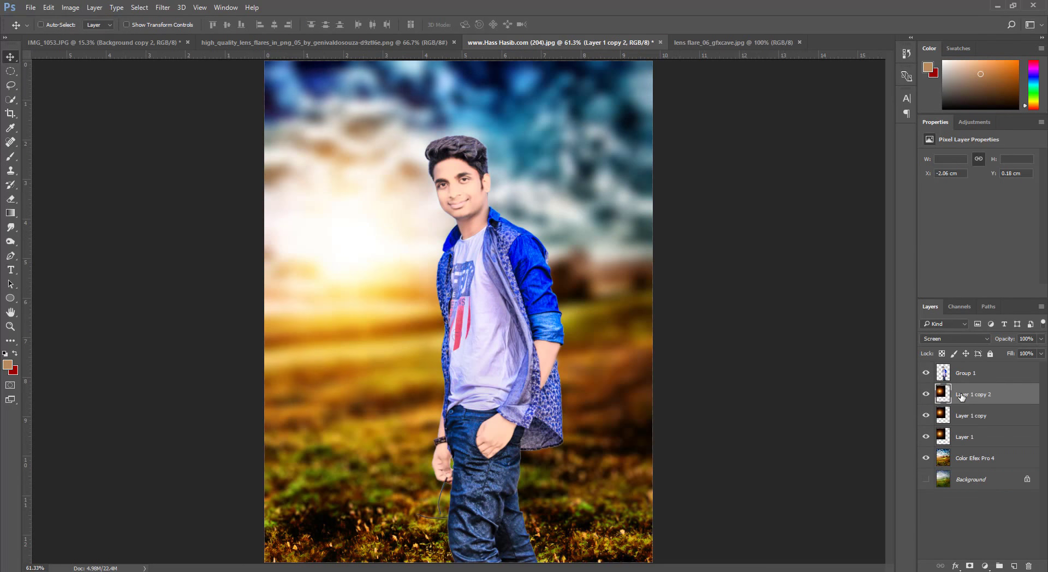
pyautogui.keyDown('shift'); pyautogui.click(975, 437); pyautogui.keyUp('shift')
pyautogui.rightClick(975, 437)
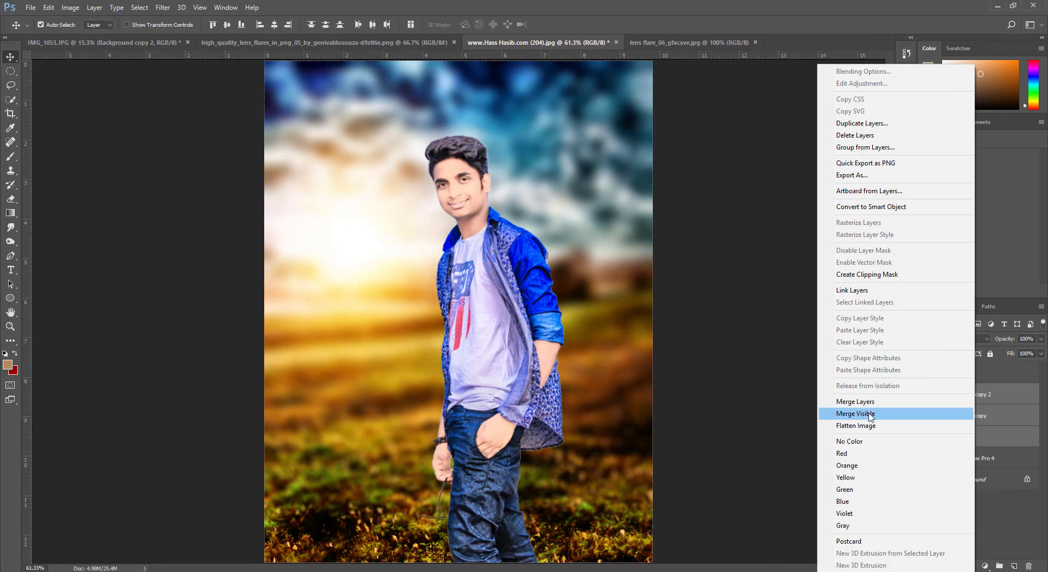
pyautogui.click(933, 410)
pyautogui.click(955, 338)
pyautogui.click(938, 408)
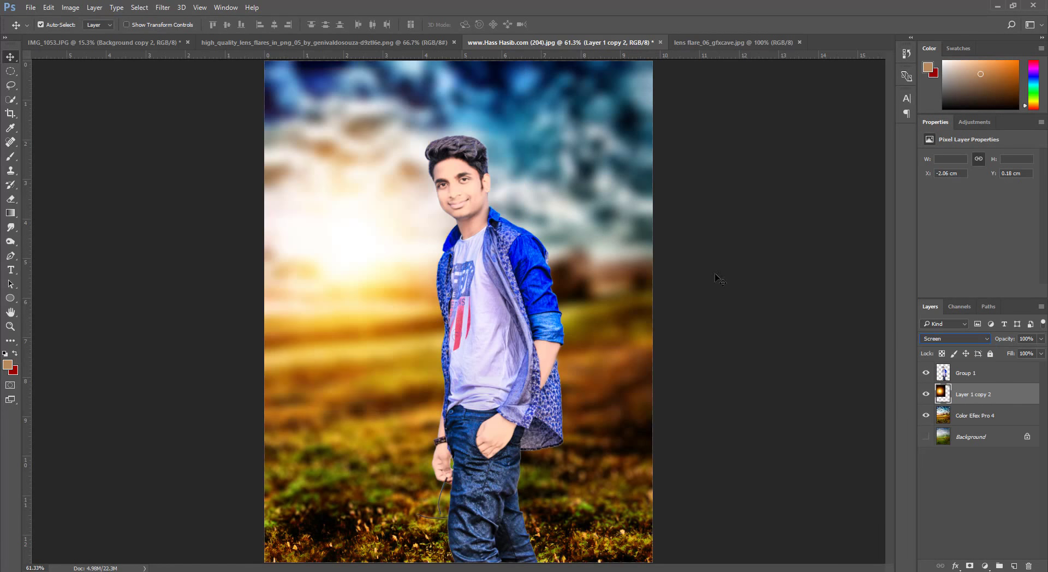
pyautogui.moveTo(366, 252); pyautogui.dragTo(428, 253)
pyautogui.click(953, 420)
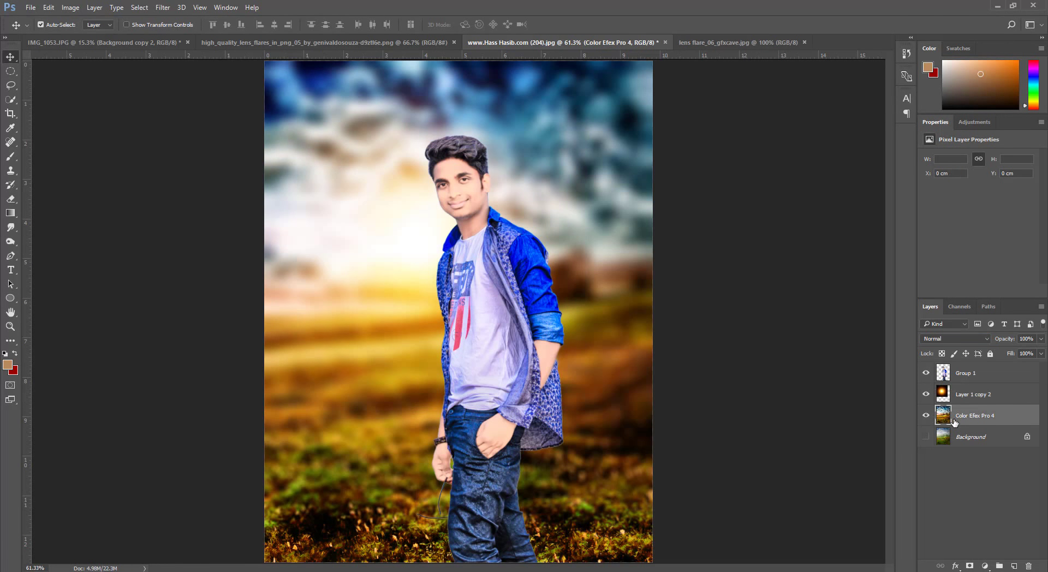
# Give the meadow background Camera Raw Clarity +21 and Post Crop Vignetting -60.
pyautogui.hotkey('ctrl', 'shift', 'a')
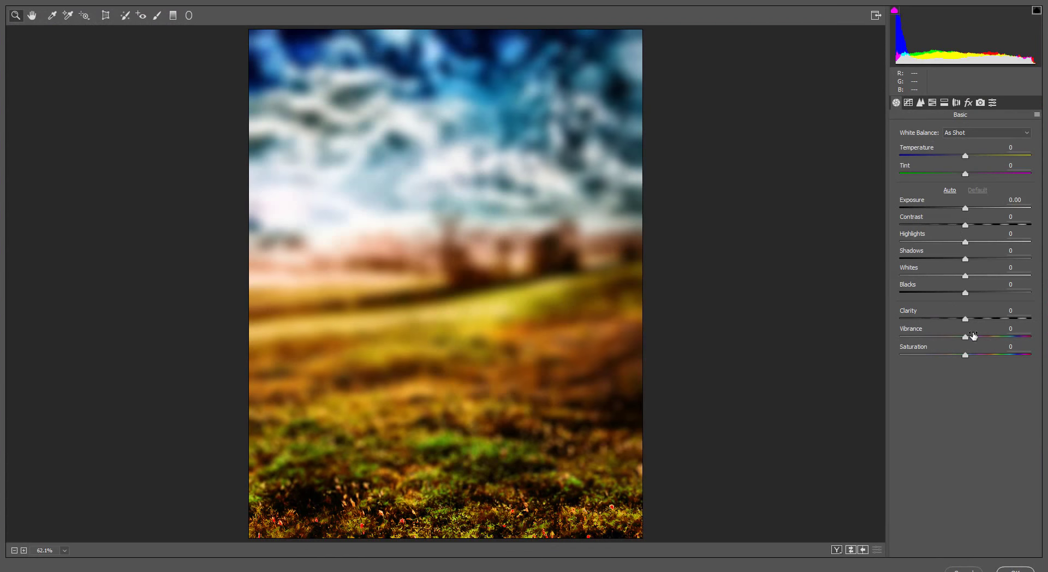
pyautogui.moveTo(965, 318); pyautogui.dragTo(979, 319)
pyautogui.click(968, 102)
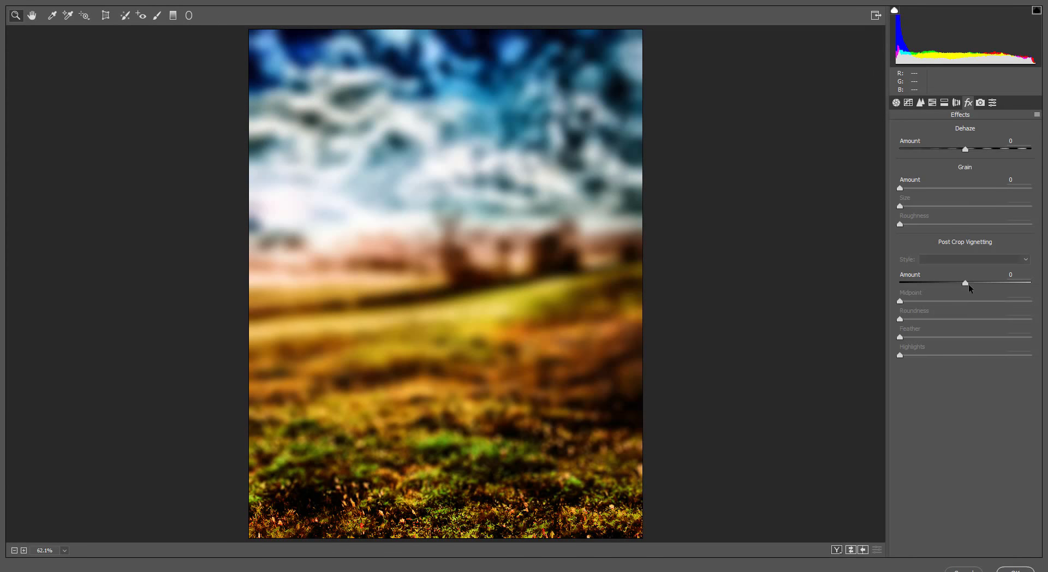
pyautogui.moveTo(965, 282); pyautogui.dragTo(926, 284)
pyautogui.press('Return')
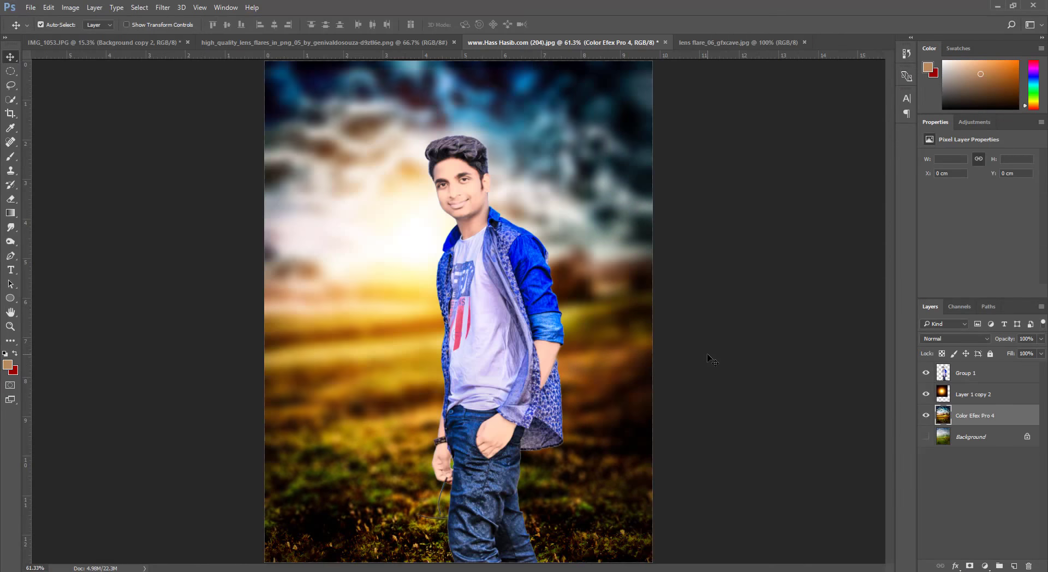
# Add a Camera Raw vignette of -100 to the merged Group 1 man layer.
pyautogui.click(966, 373)
pyautogui.hotkey('ctrl', 'shift', 'a')
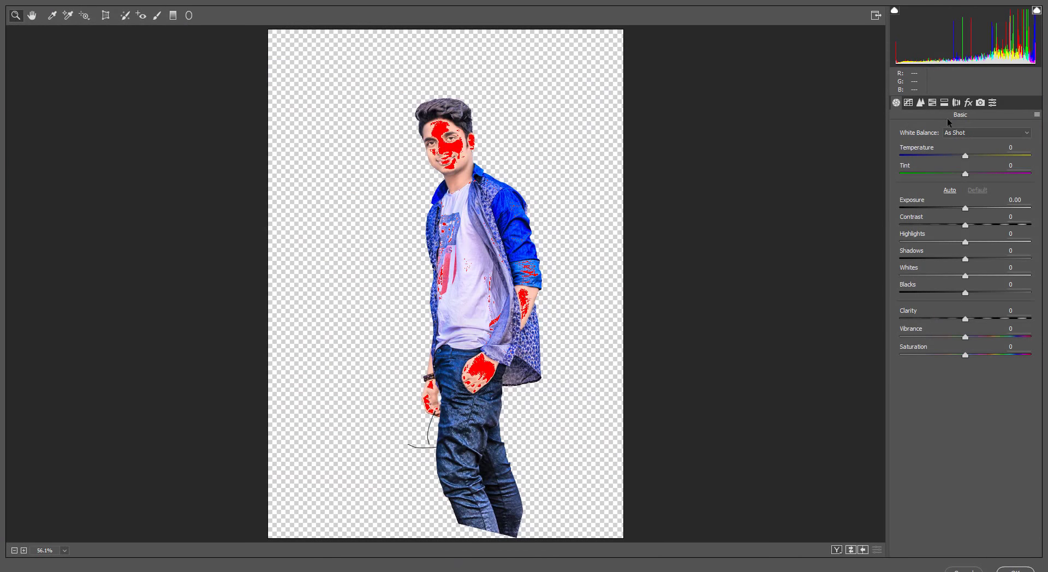
pyautogui.click(968, 102)
pyautogui.moveTo(957, 285); pyautogui.dragTo(899, 283)
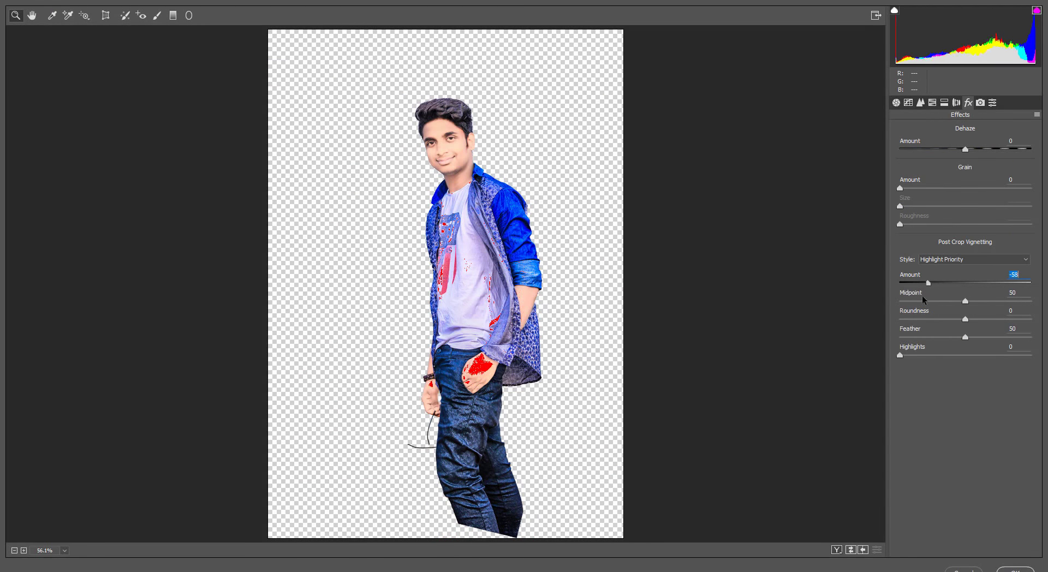
pyautogui.click(1015, 570)
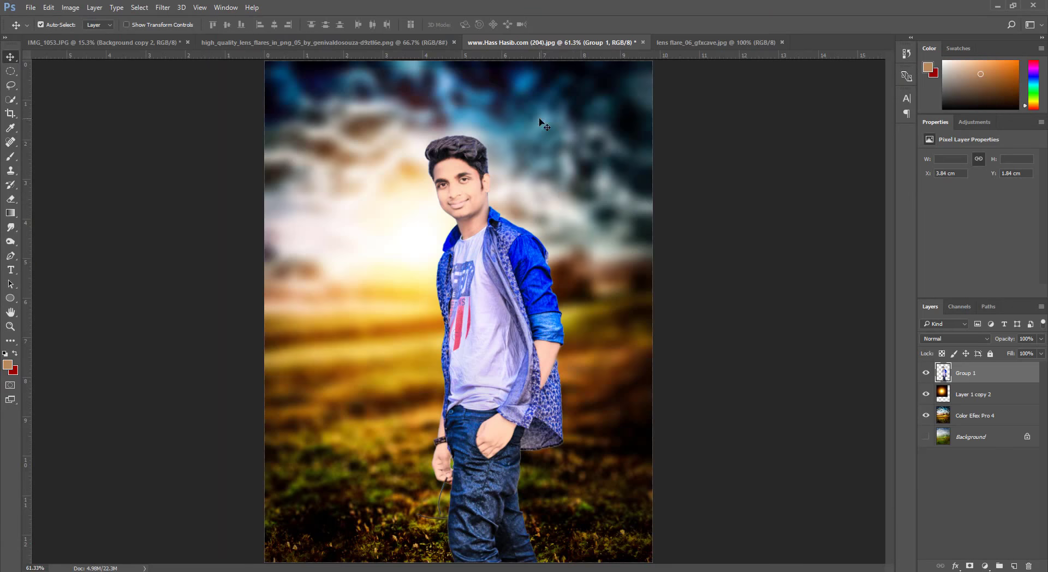
# Add a Levels layer clipped to Group 1 with input levels 7, 0.95 and 239.
pyautogui.click(985, 566)
pyautogui.click(965, 382)
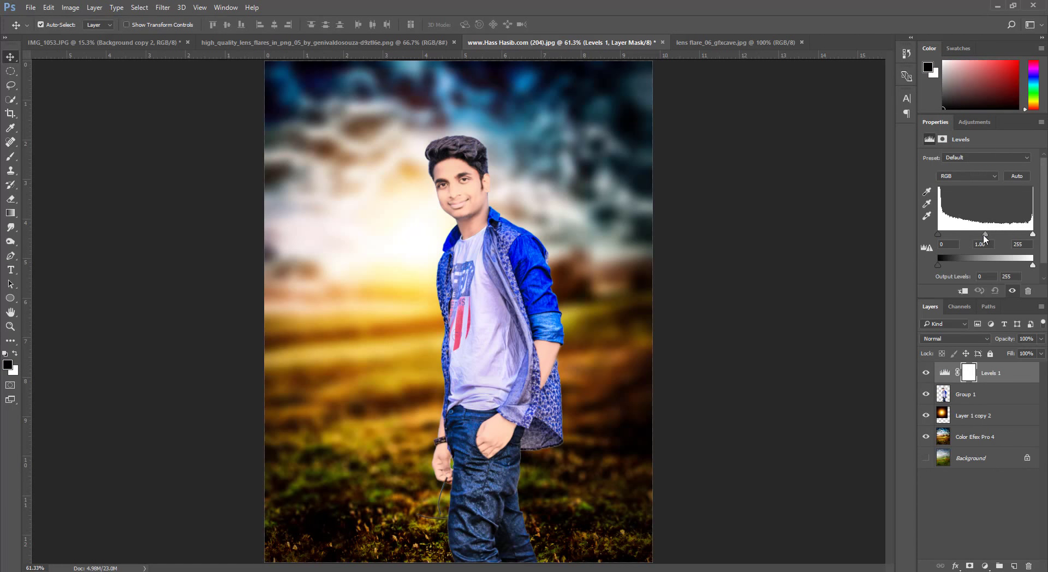
pyautogui.click(962, 290)
pyautogui.moveTo(985, 235); pyautogui.dragTo(1027, 235)
pyautogui.moveTo(937, 235); pyautogui.dragTo(941, 234)
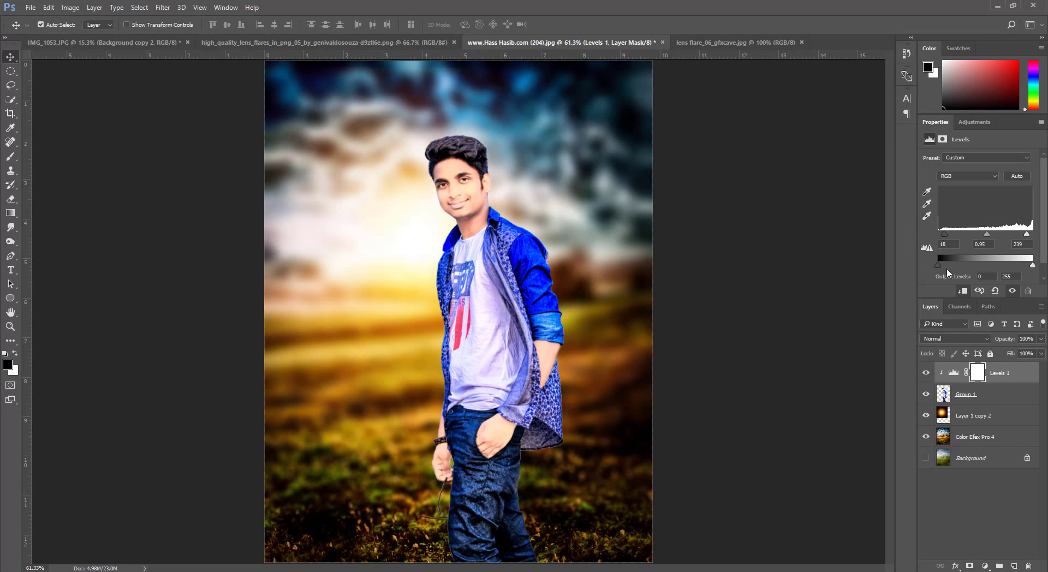
# Add a Color Balance layer with midtones Magenta/Green -14 and Yellow/Blue +21.
pyautogui.click(985, 565)
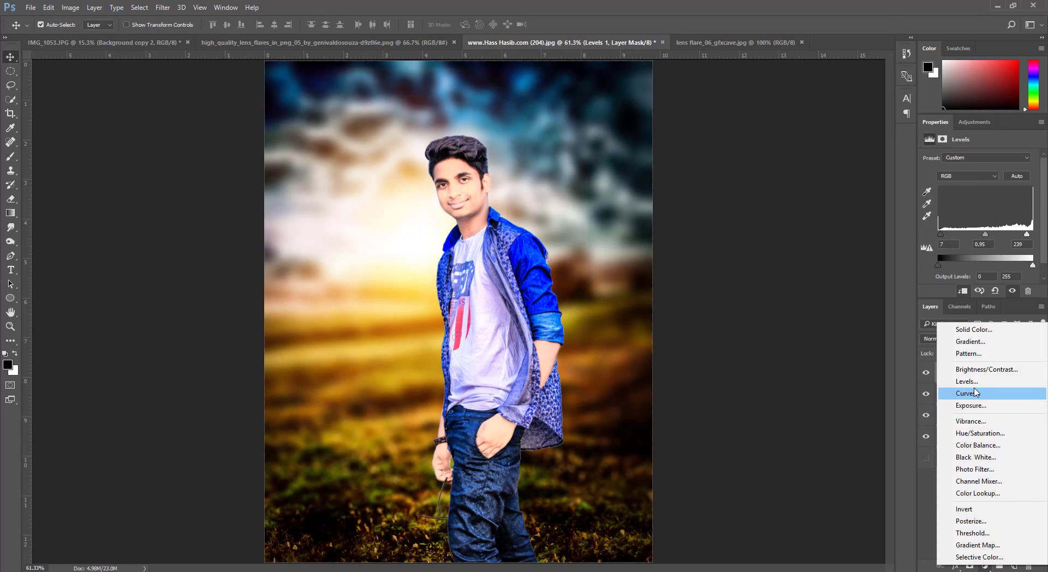
pyautogui.click(963, 448)
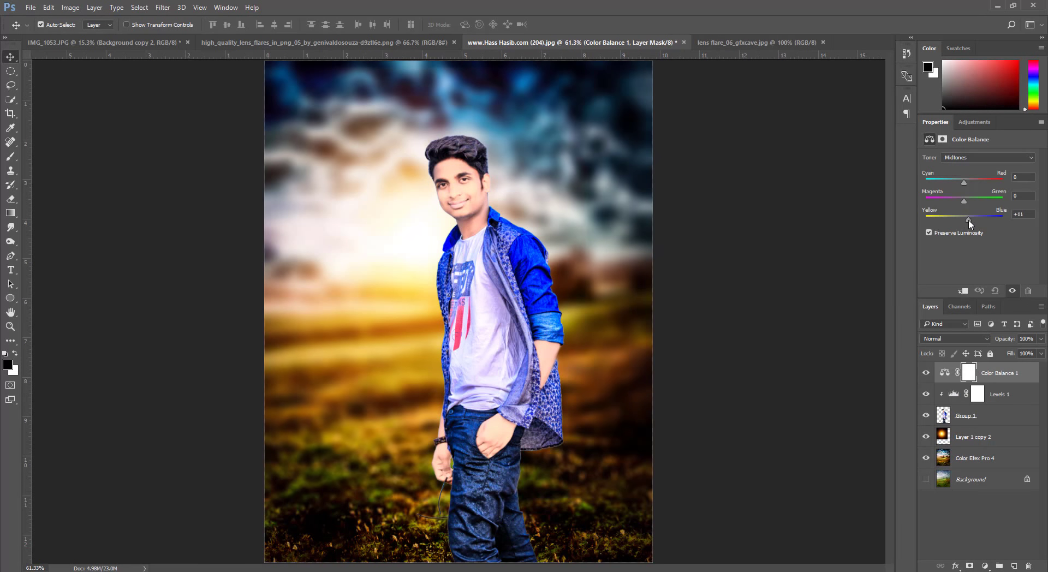
pyautogui.click(962, 290)
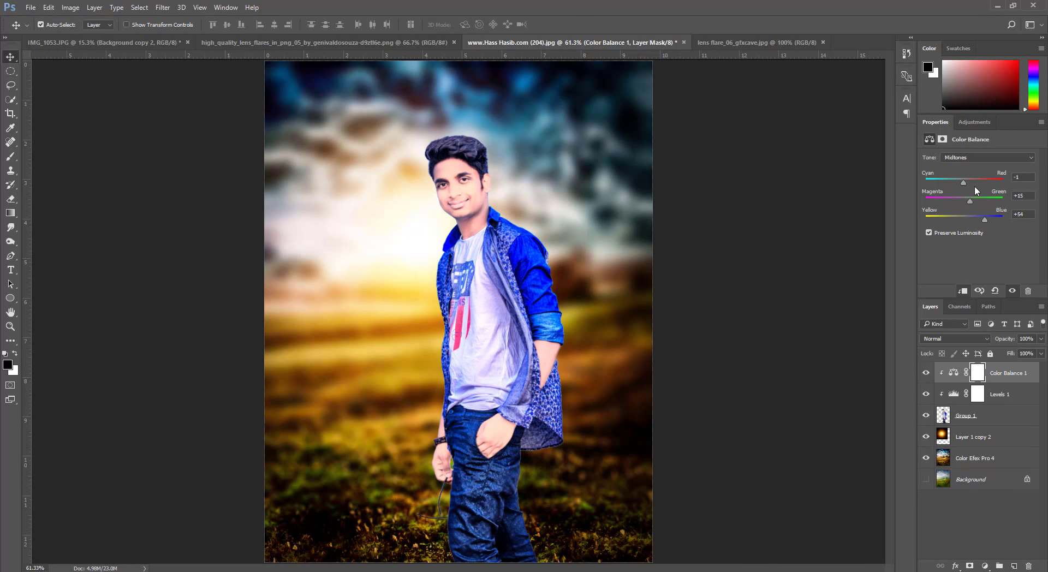
pyautogui.click(1027, 290)
pyautogui.click(487, 217)
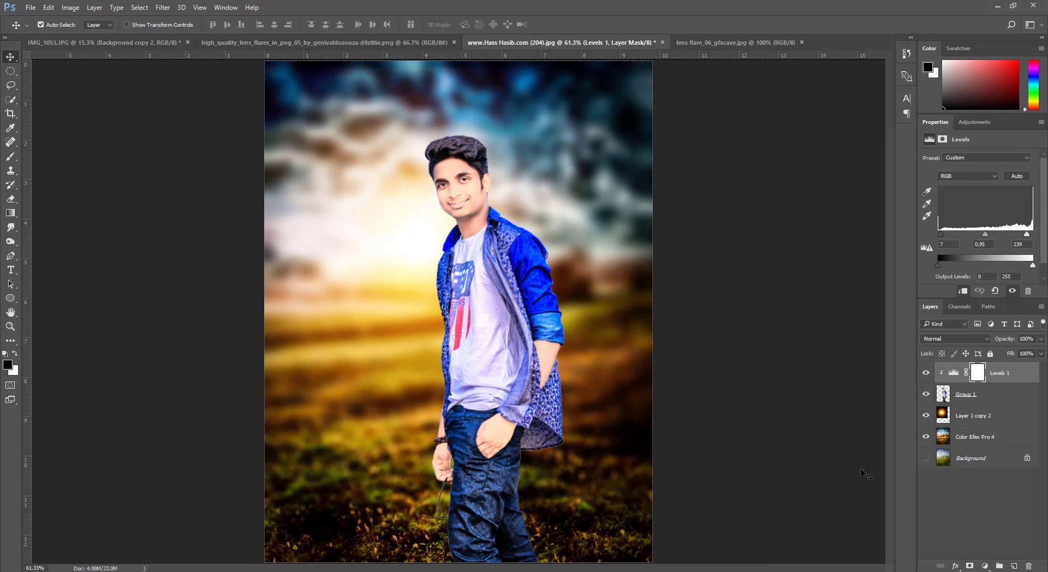
pyautogui.click(984, 566)
pyautogui.click(976, 444)
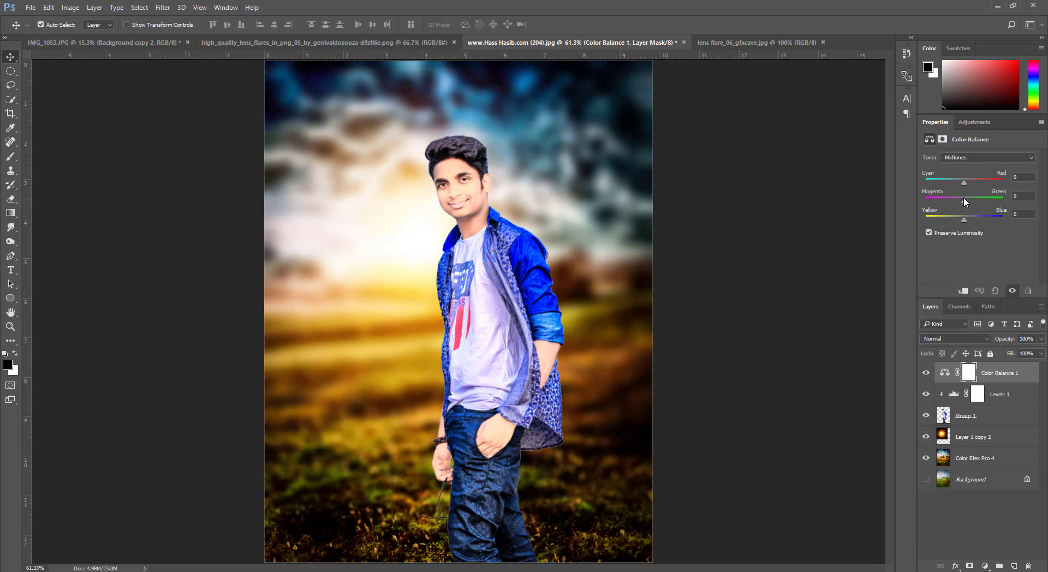
pyautogui.moveTo(963, 200); pyautogui.dragTo(959, 201)
# Try a Channel Mixer adjustment on the red output channel, then delete it.
pyautogui.click(969, 123)
pyautogui.click(991, 162)
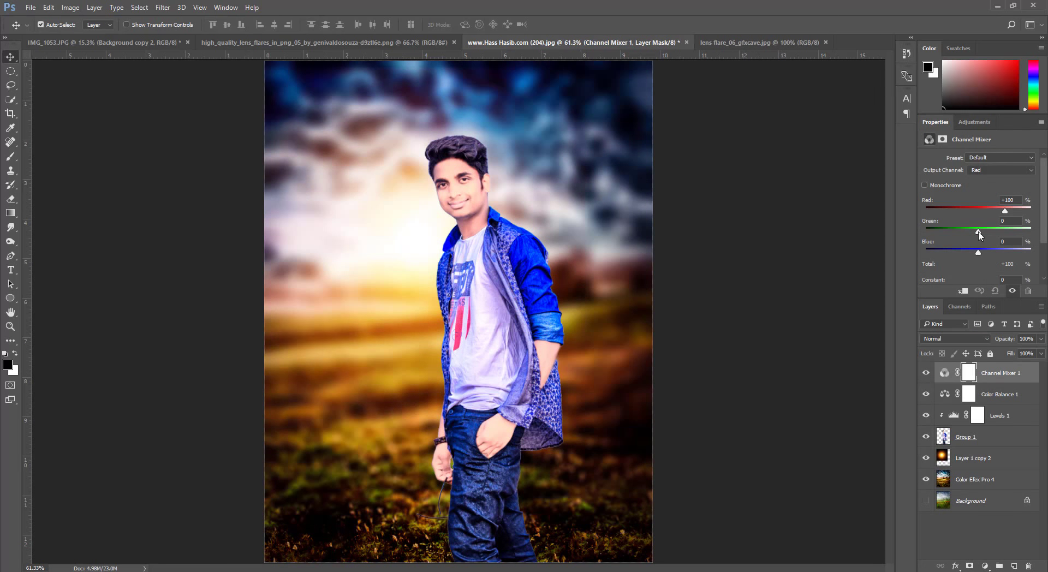
pyautogui.moveTo(1004, 211); pyautogui.dragTo(1001, 210)
pyautogui.moveTo(978, 252); pyautogui.dragTo(980, 252)
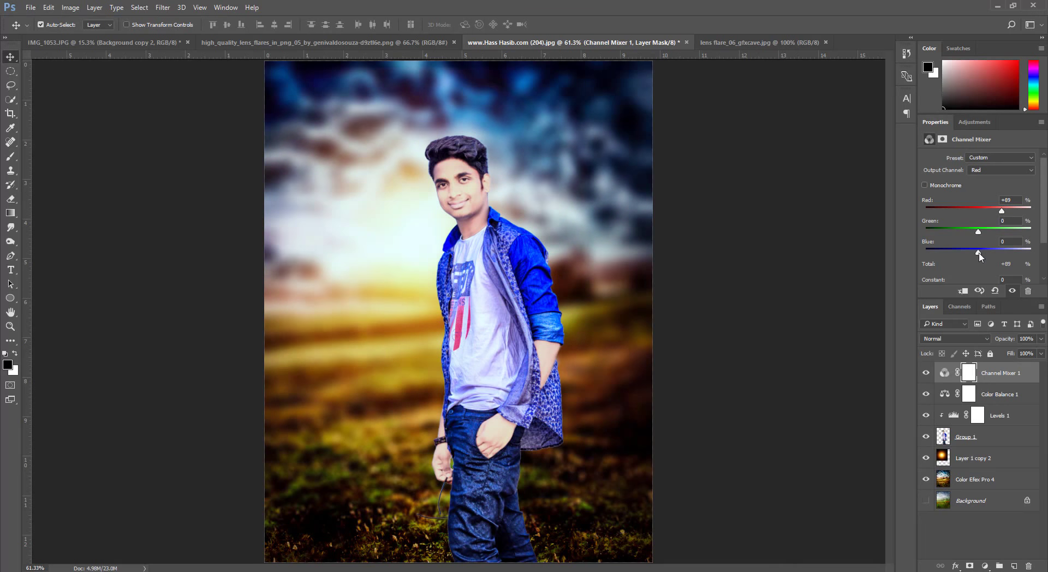
pyautogui.click(1027, 291)
pyautogui.click(489, 220)
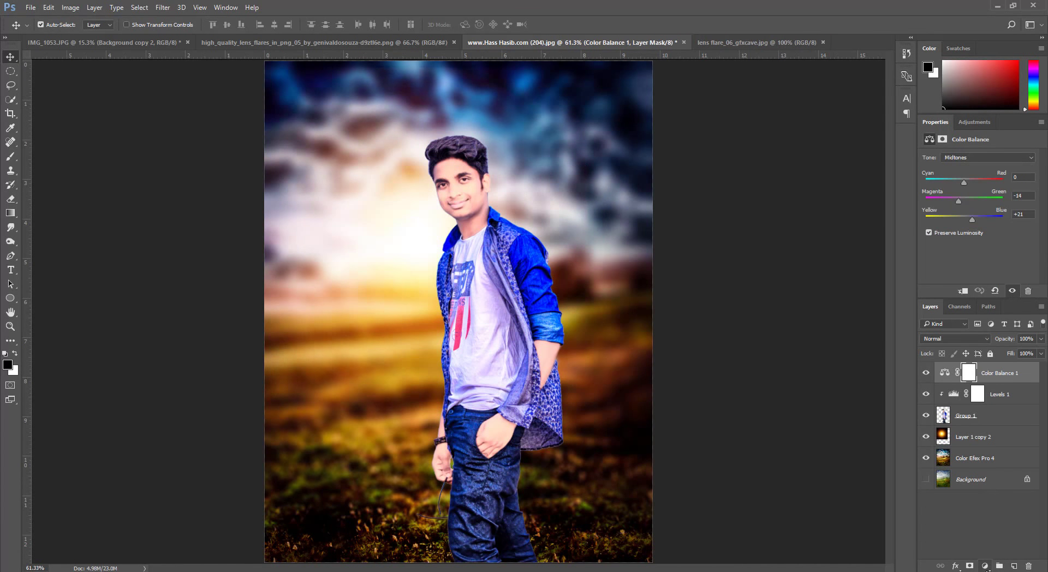
# Bring the lens flare into the portrait, enlarge it over the sky, and blend it with Screen.
pyautogui.click(744, 43)
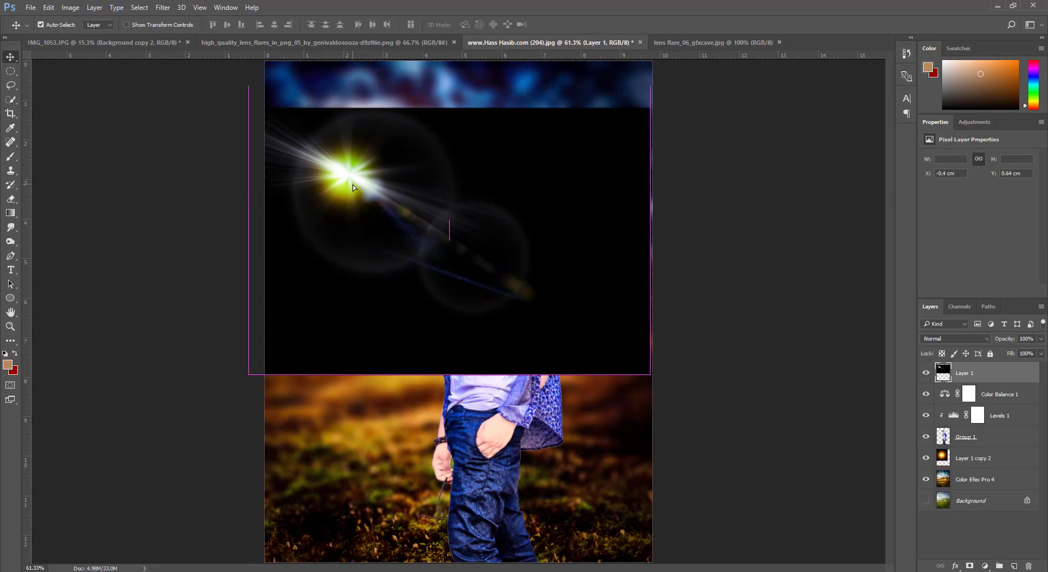
pyautogui.moveTo(428, 129); pyautogui.dragTo(352, 184)
pyautogui.hotkey('ctrl', 't')
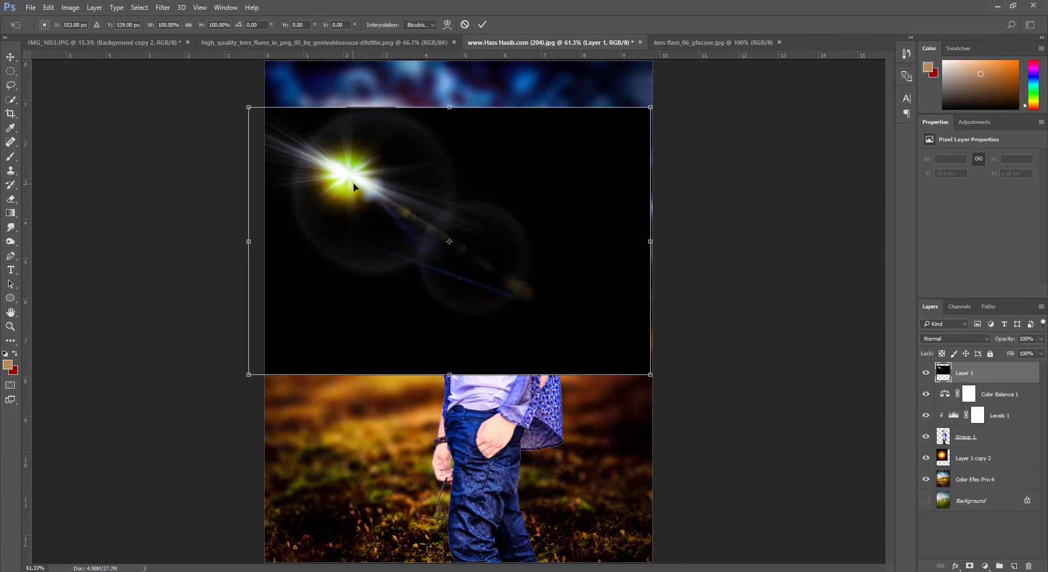
pyautogui.moveTo(650, 373); pyautogui.dragTo(745, 500)
pyautogui.press('Return')
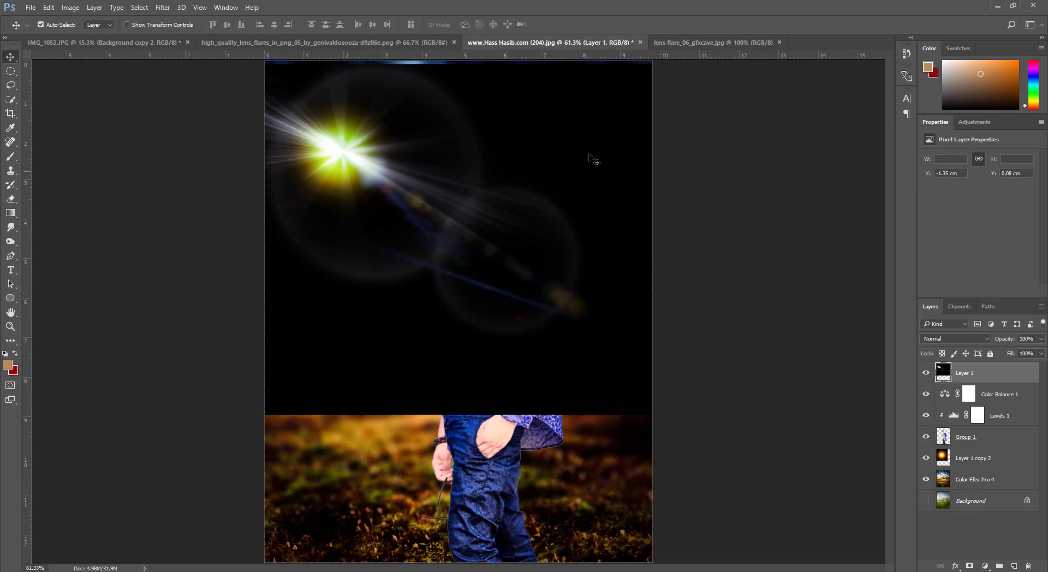
pyautogui.click(955, 338)
pyautogui.click(939, 416)
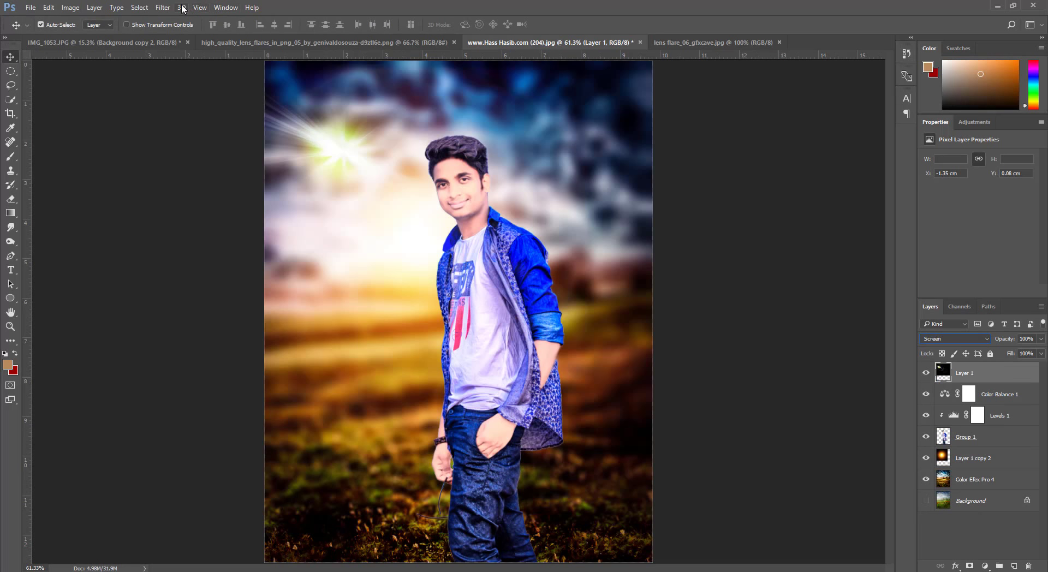
# Soften the flare with a 2.8 px Gaussian Blur, shift it left, and place it below Color Balance 1.
pyautogui.click(162, 8)
pyautogui.click(335, 169)
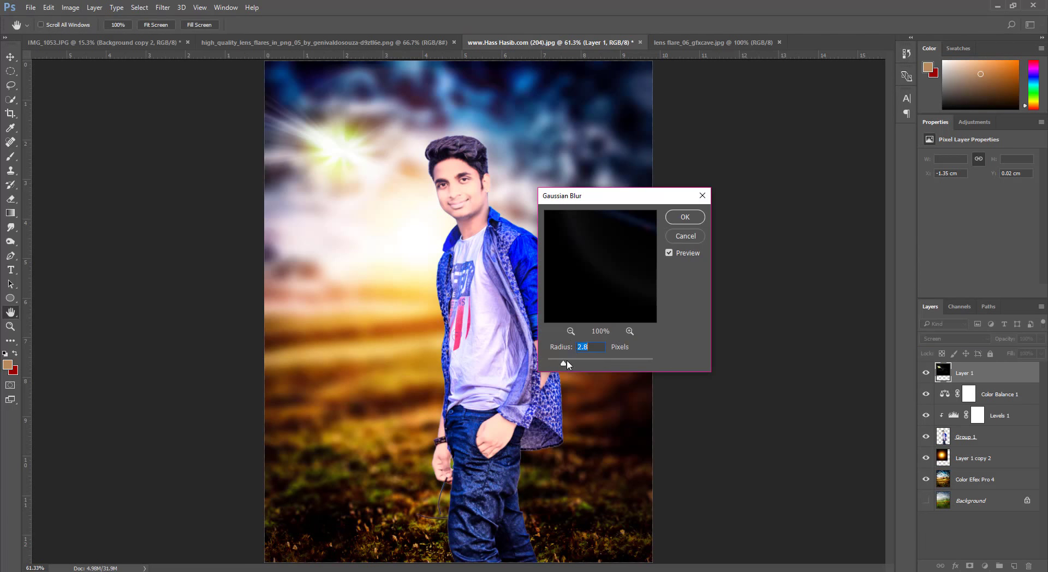
pyautogui.click(684, 216)
pyautogui.moveTo(332, 155)
pyautogui.mouseDown()
pyautogui.moveTo(340, 169)
pyautogui.moveTo(302, 186)
pyautogui.mouseUp()
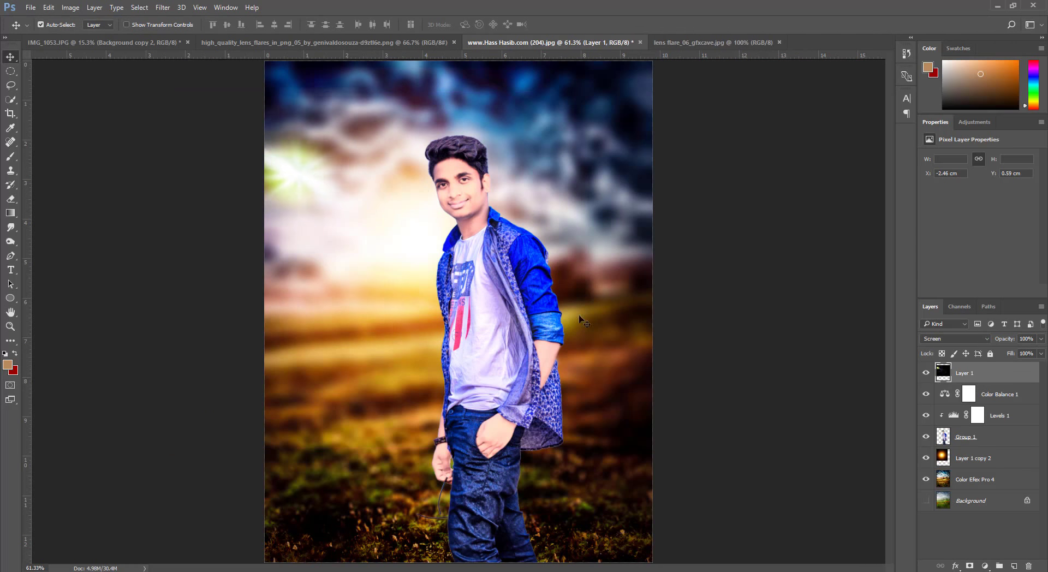
pyautogui.click(973, 458)
pyautogui.moveTo(378, 262); pyautogui.dragTo(362, 257)
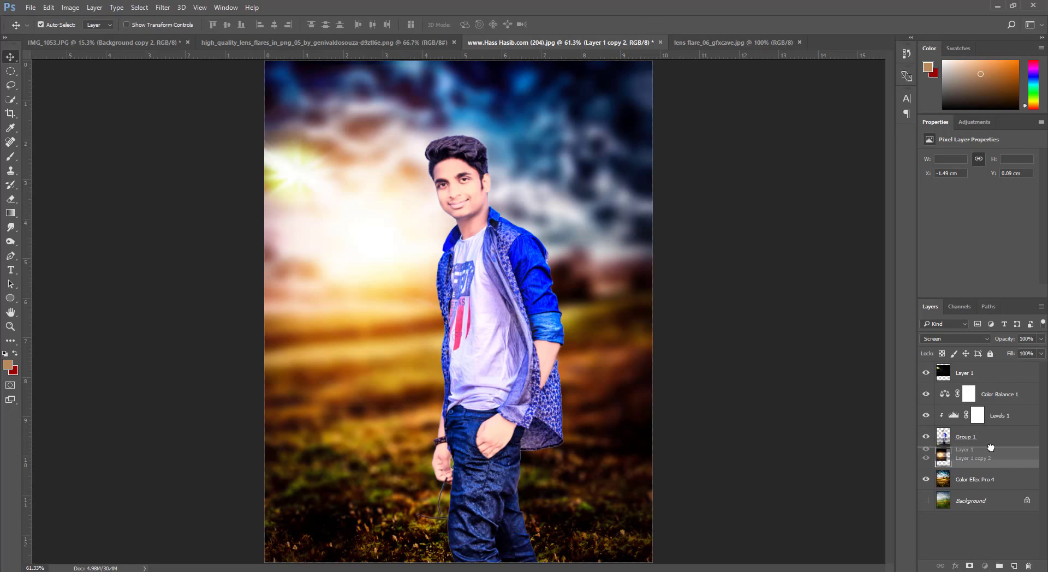
pyautogui.moveTo(966, 373)
pyautogui.mouseDown()
pyautogui.moveTo(968, 447)
pyautogui.moveTo(973, 374)
pyautogui.moveTo(973, 383)
pyautogui.mouseUp()
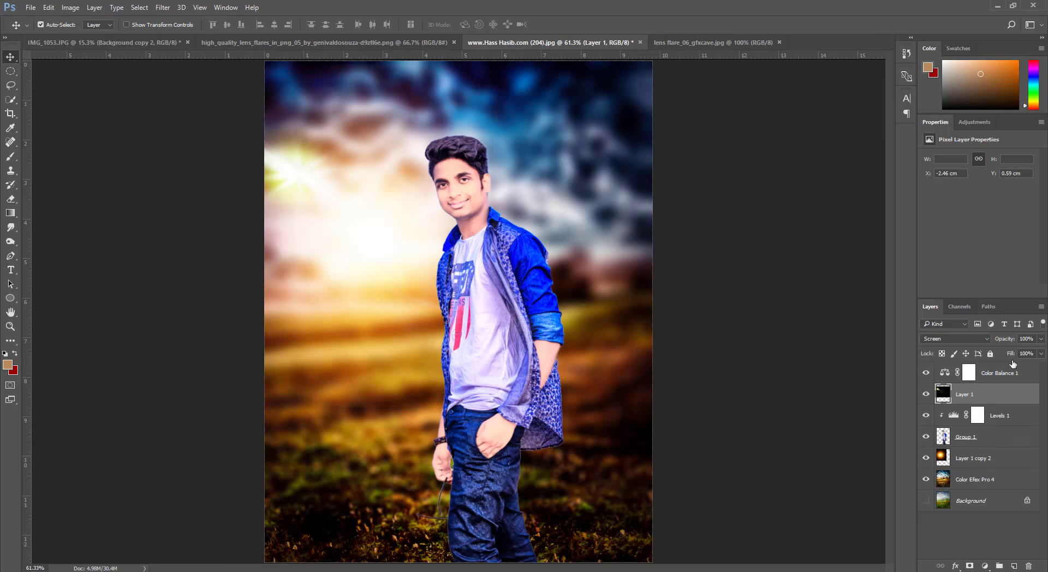
# Add a Hue/Saturation adjustment layer with Hue -2 above the flare layer.
pyautogui.click(993, 373)
pyautogui.click(984, 566)
pyautogui.click(965, 435)
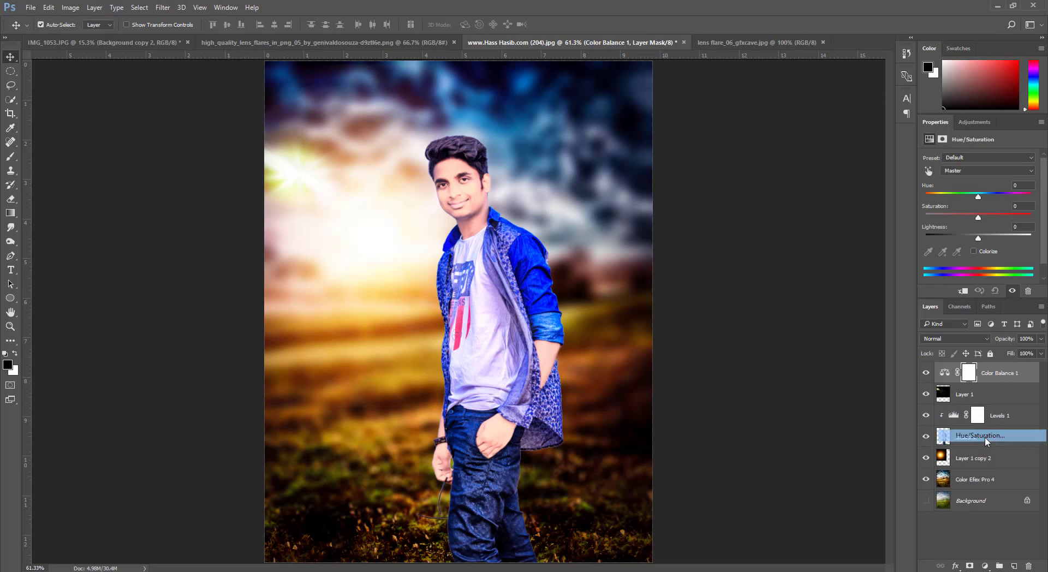
pyautogui.moveTo(978, 196); pyautogui.dragTo(976, 198)
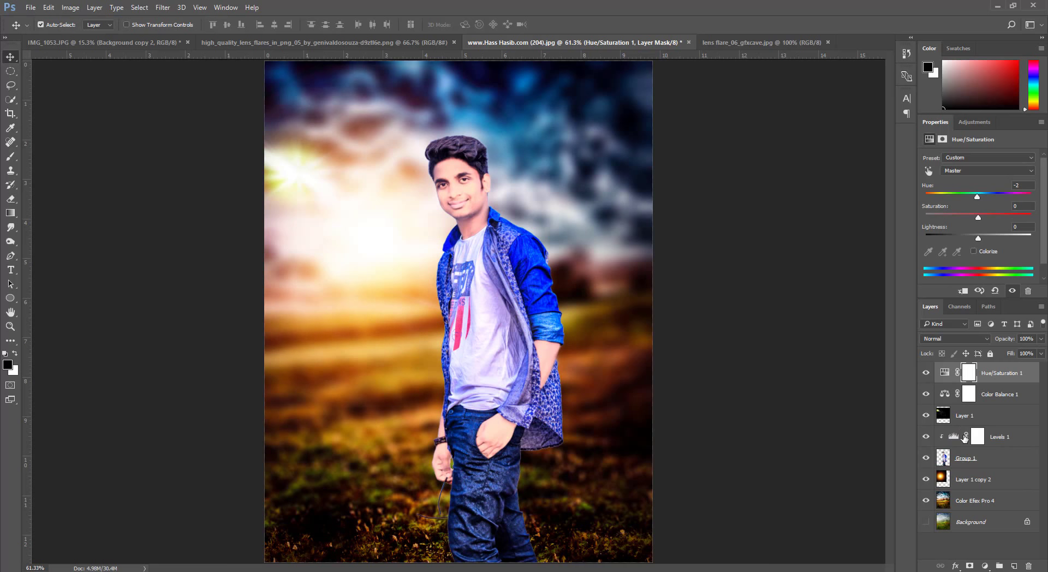
# Add a Color Balance 2 layer (-34, +25, +11) clipped to Group 1.
pyautogui.click(965, 459)
pyautogui.click(984, 566)
pyautogui.click(978, 442)
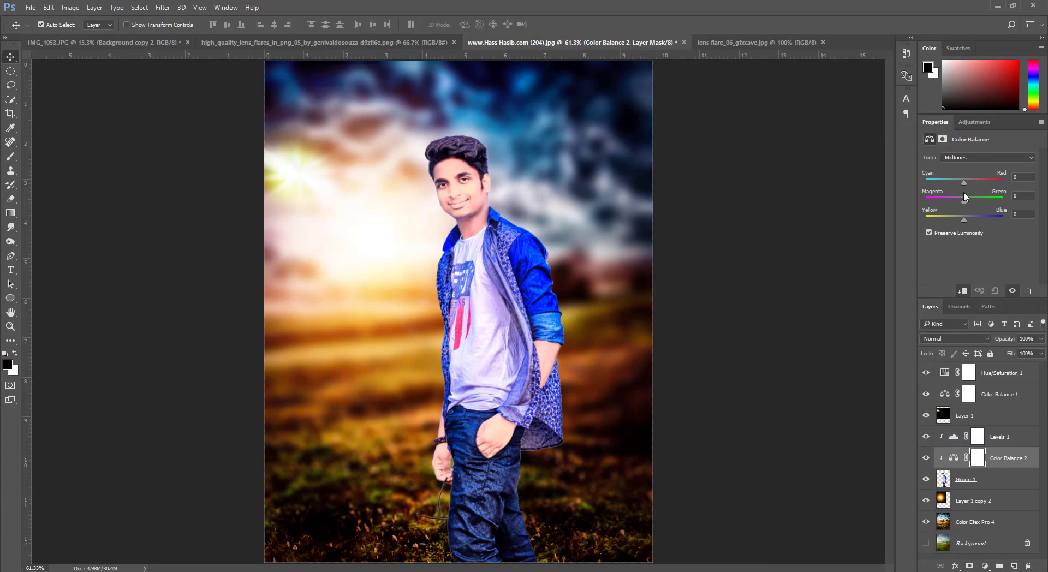
pyautogui.moveTo(965, 200)
pyautogui.mouseDown()
pyautogui.moveTo(977, 200)
pyautogui.moveTo(951, 186)
pyautogui.mouseUp()
pyautogui.click(963, 290)
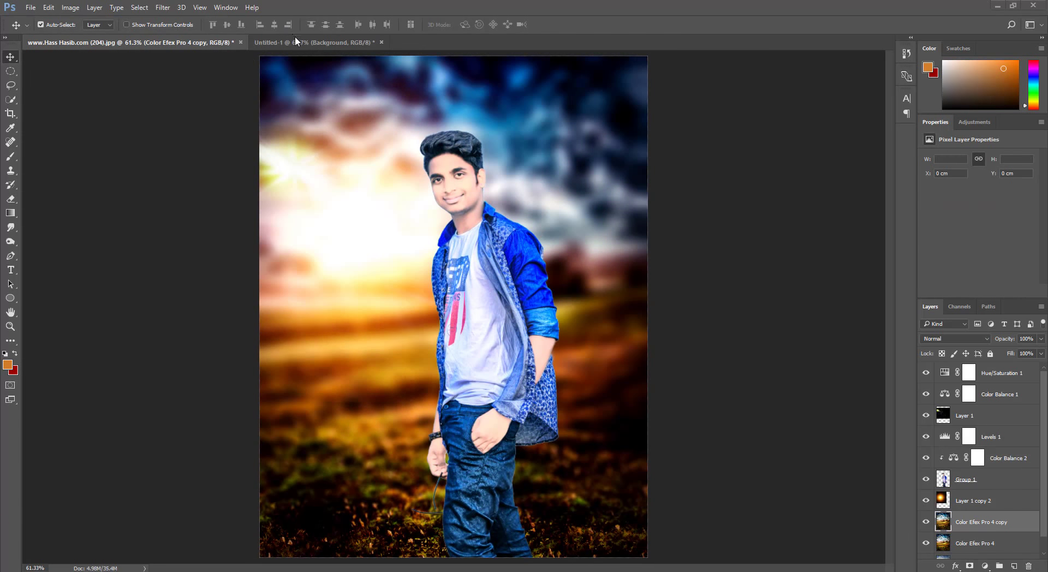
# On the Untitled-1 end card, add dots after AND SHARE and a new row of dots beneath.
pyautogui.click(295, 39)
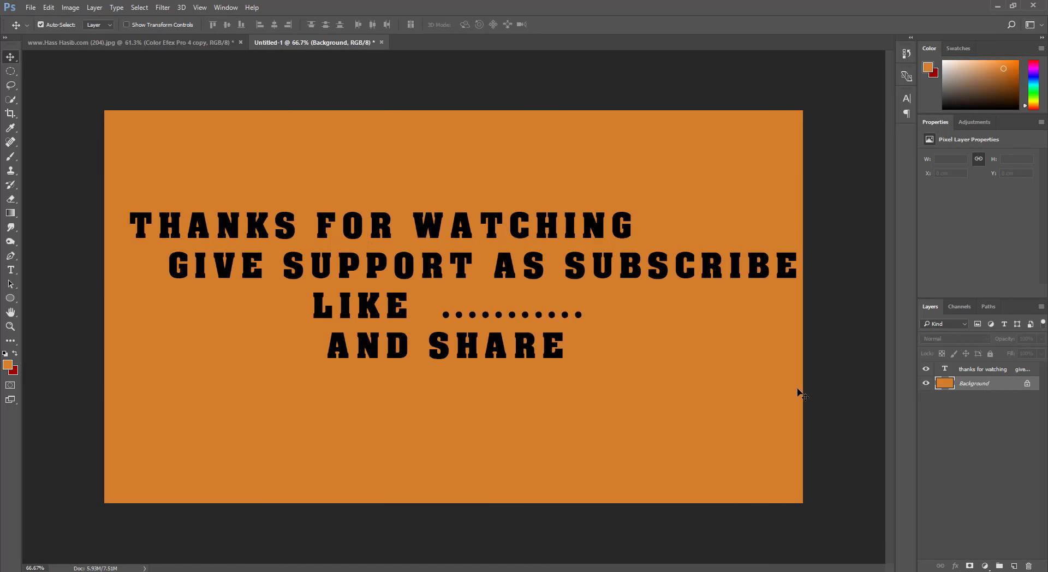
pyautogui.doubleClick(582, 349)
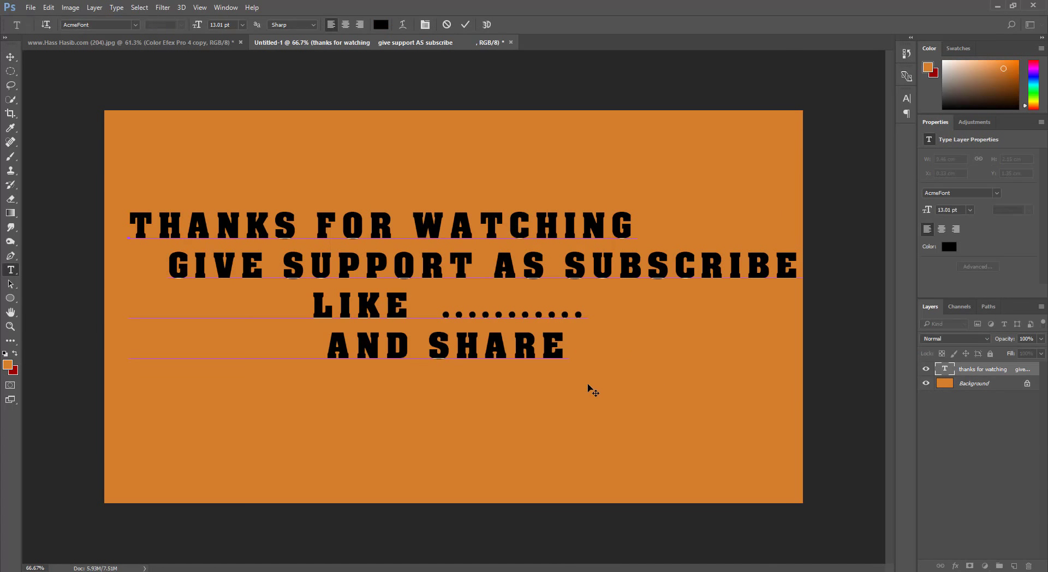
pyautogui.write('..........')
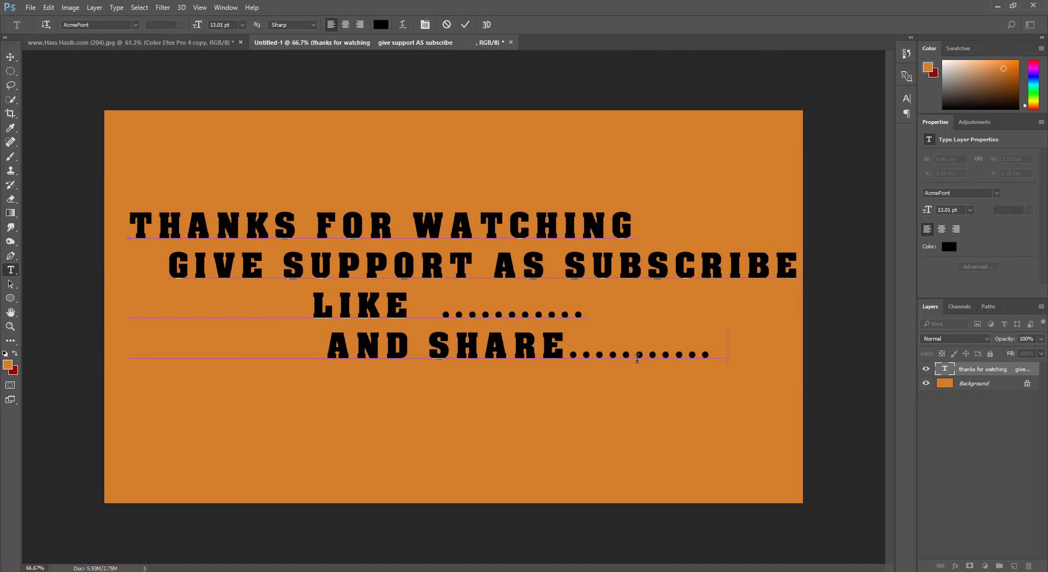
pyautogui.write('......')
pyautogui.write('...................')
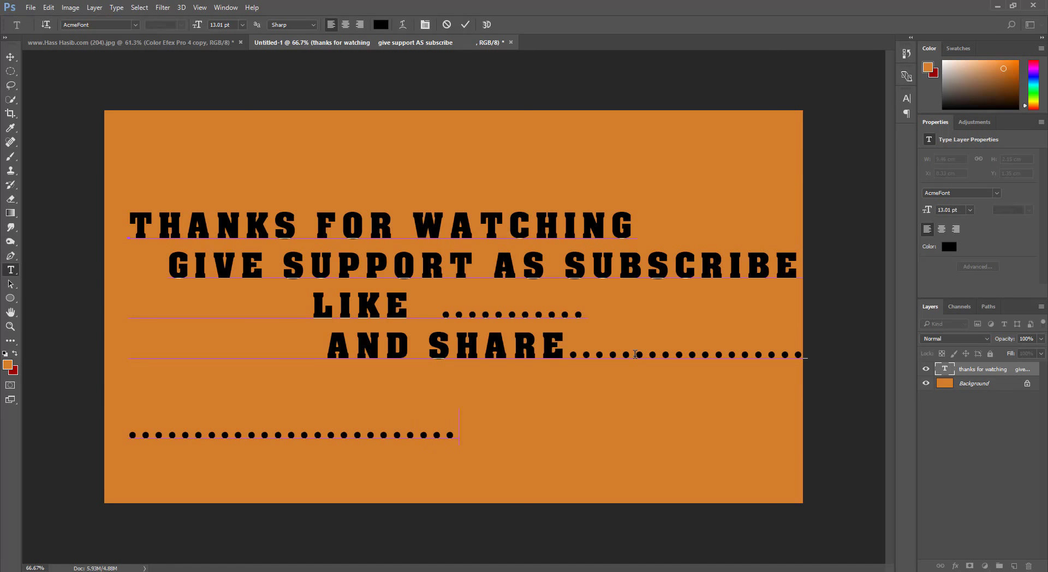
pyautogui.write('..................')
pyautogui.hotkey('ctrl', 'Return')
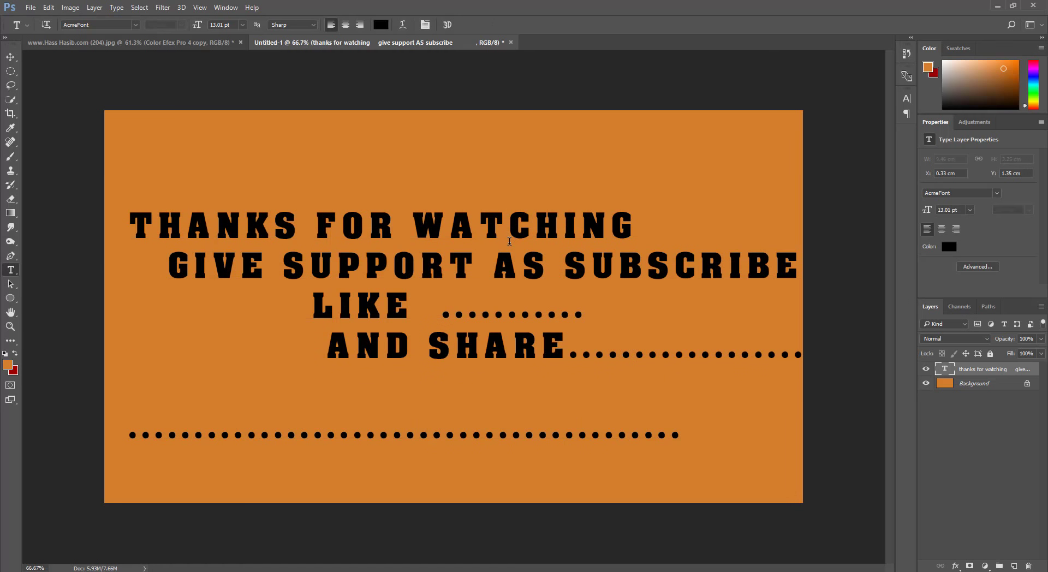
pyautogui.click(969, 383)
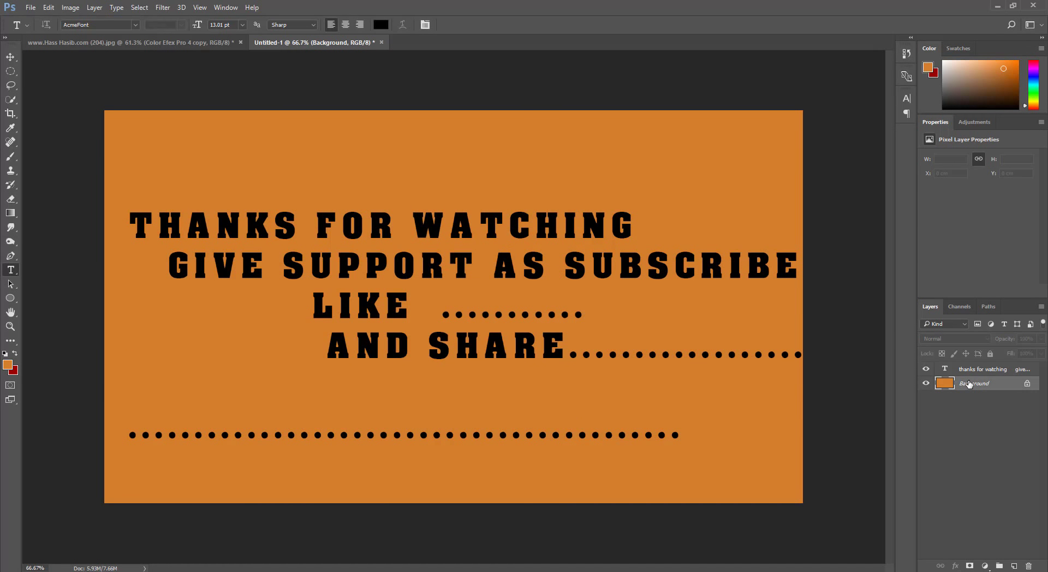
# Turn the end card background green with Hue/Saturation Hue +67, then return to the portrait document.
pyautogui.hotkey('ctrl', 'u')
pyautogui.moveTo(732, 233); pyautogui.dragTo(751, 233)
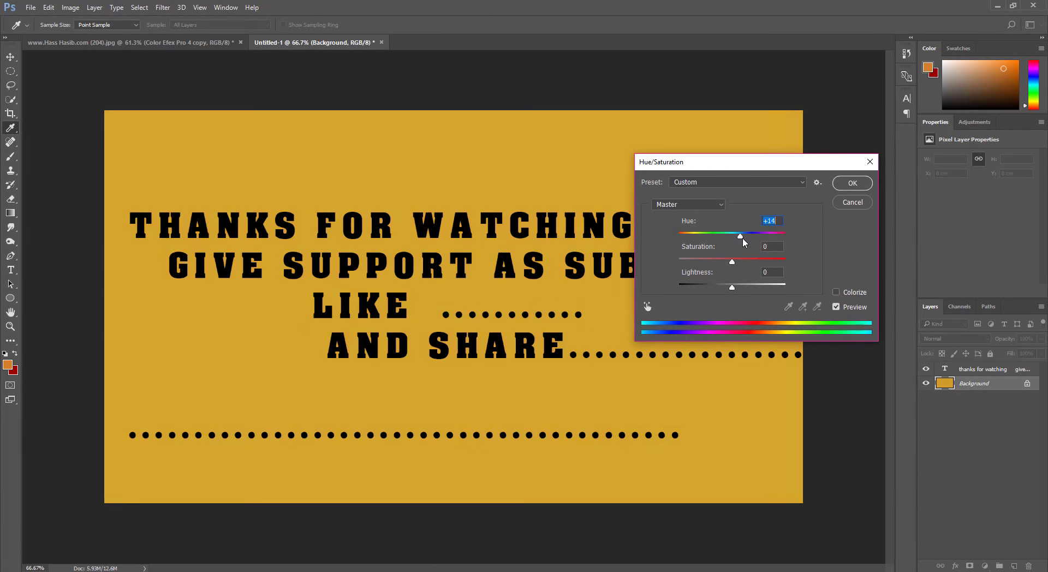
pyautogui.moveTo(716, 162); pyautogui.dragTo(978, 171)
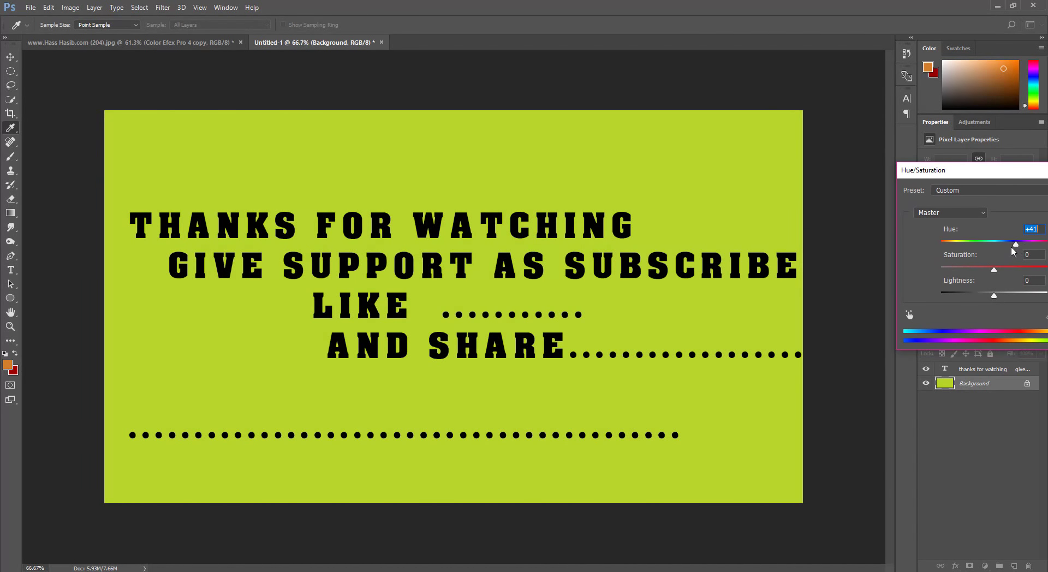
pyautogui.moveTo(1016, 244)
pyautogui.mouseDown()
pyautogui.moveTo(1042, 244)
pyautogui.moveTo(1013, 267)
pyautogui.mouseUp()
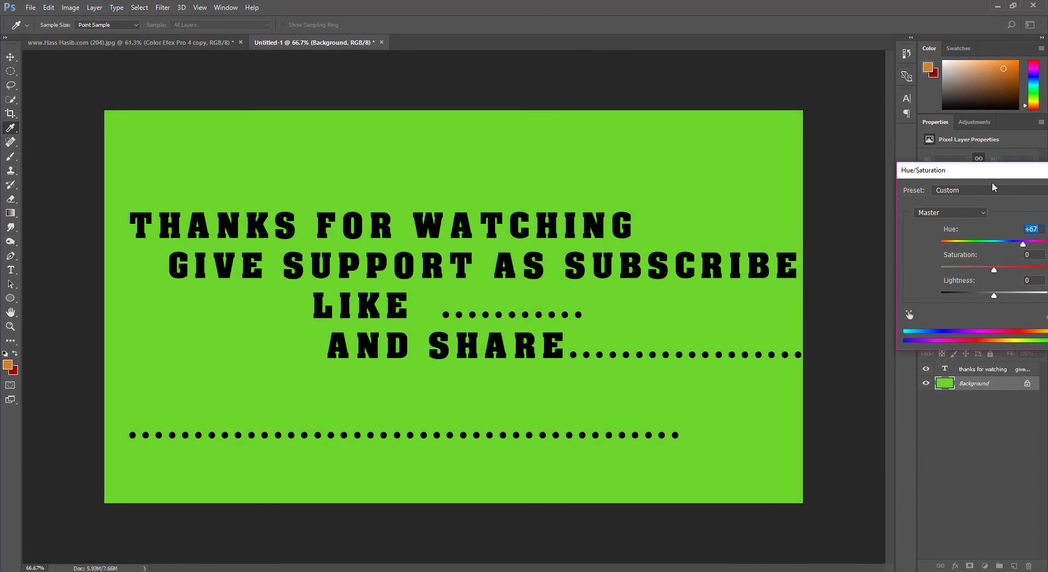
pyautogui.moveTo(991, 170); pyautogui.dragTo(865, 196)
pyautogui.click(976, 222)
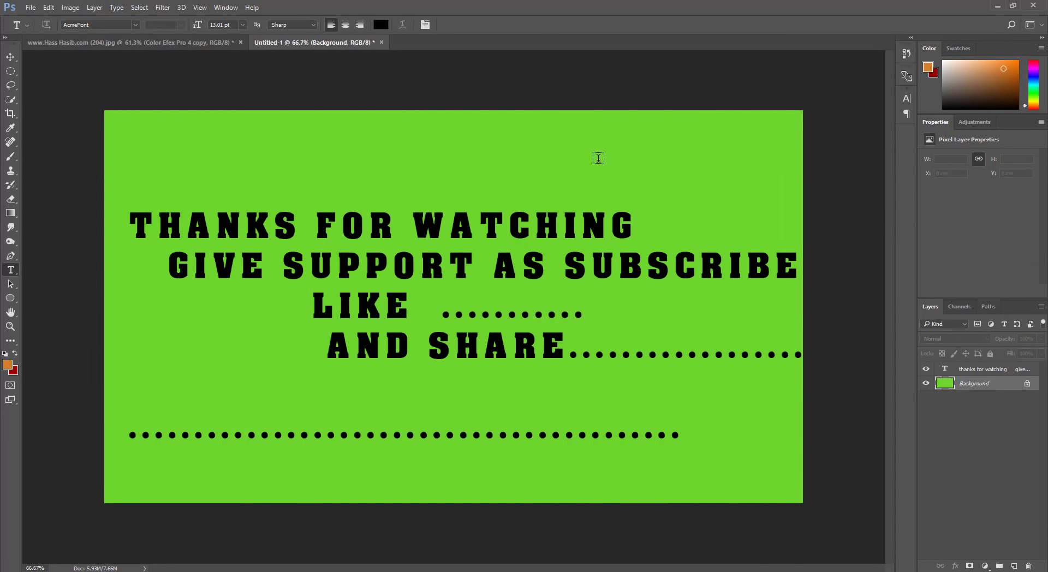
pyautogui.click(154, 45)
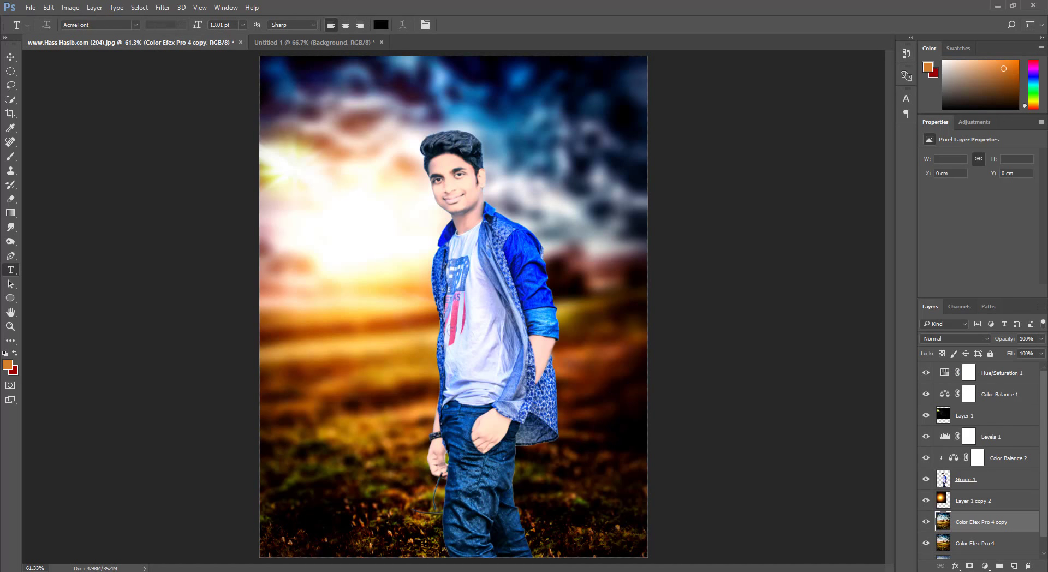